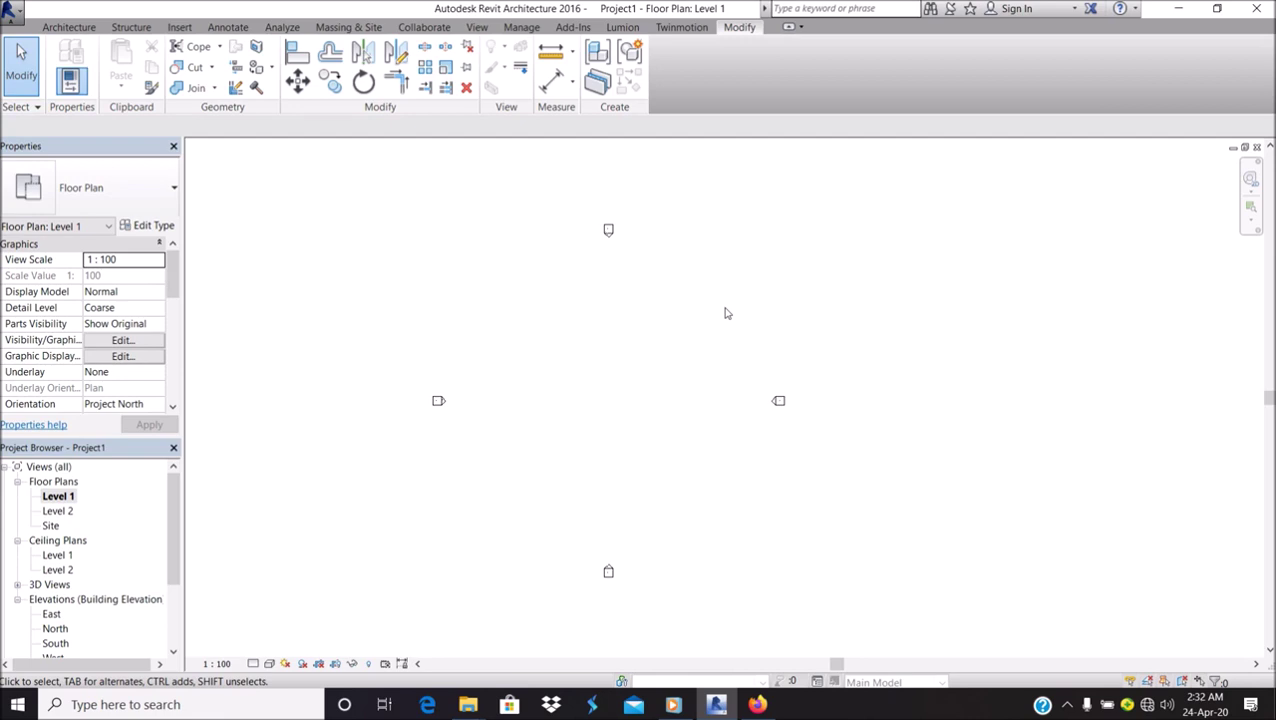
Create an in-place model in the Casework category, keeping the default name Casework 1.
left_click(70, 30)
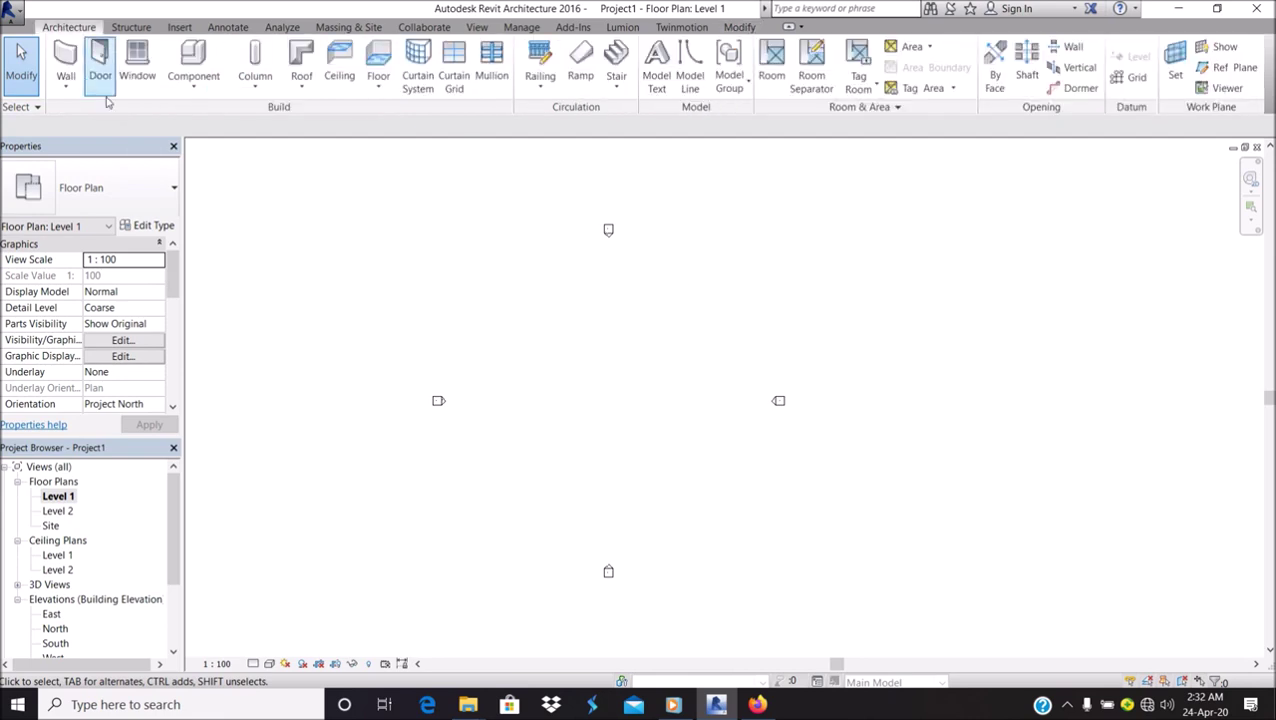
left_click(191, 55)
left_click(706, 70)
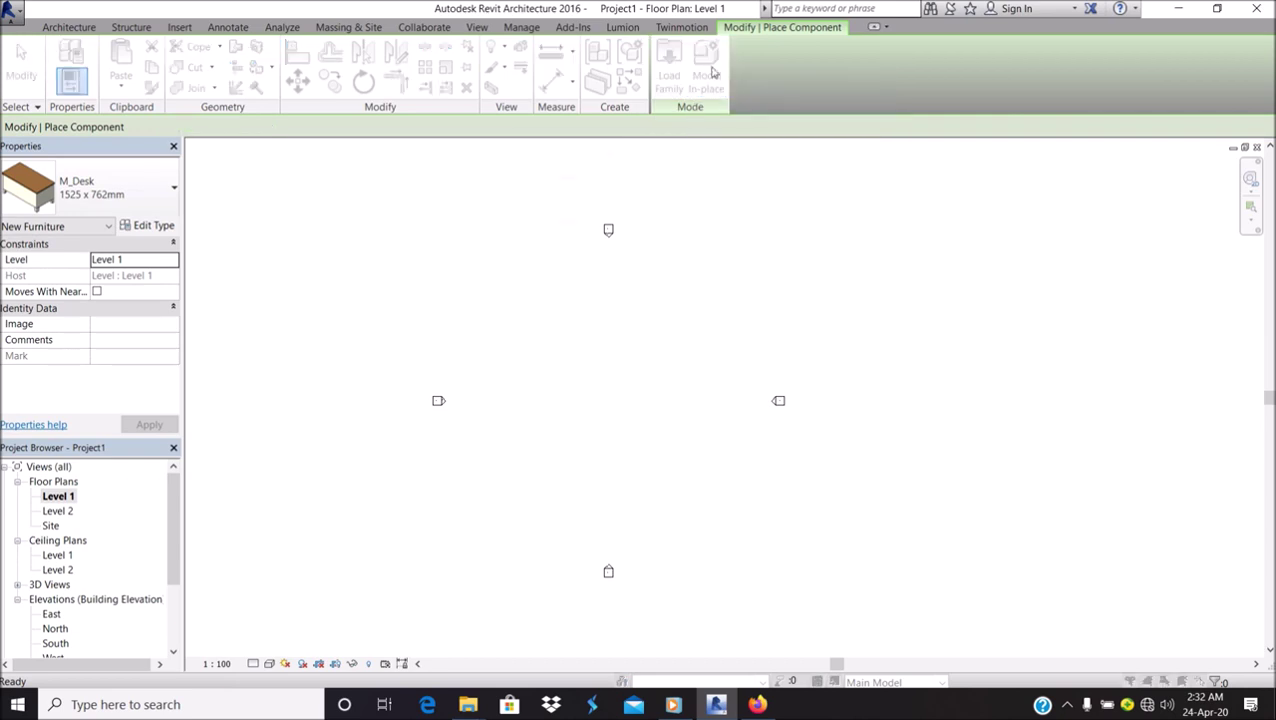
double_click(561, 218)
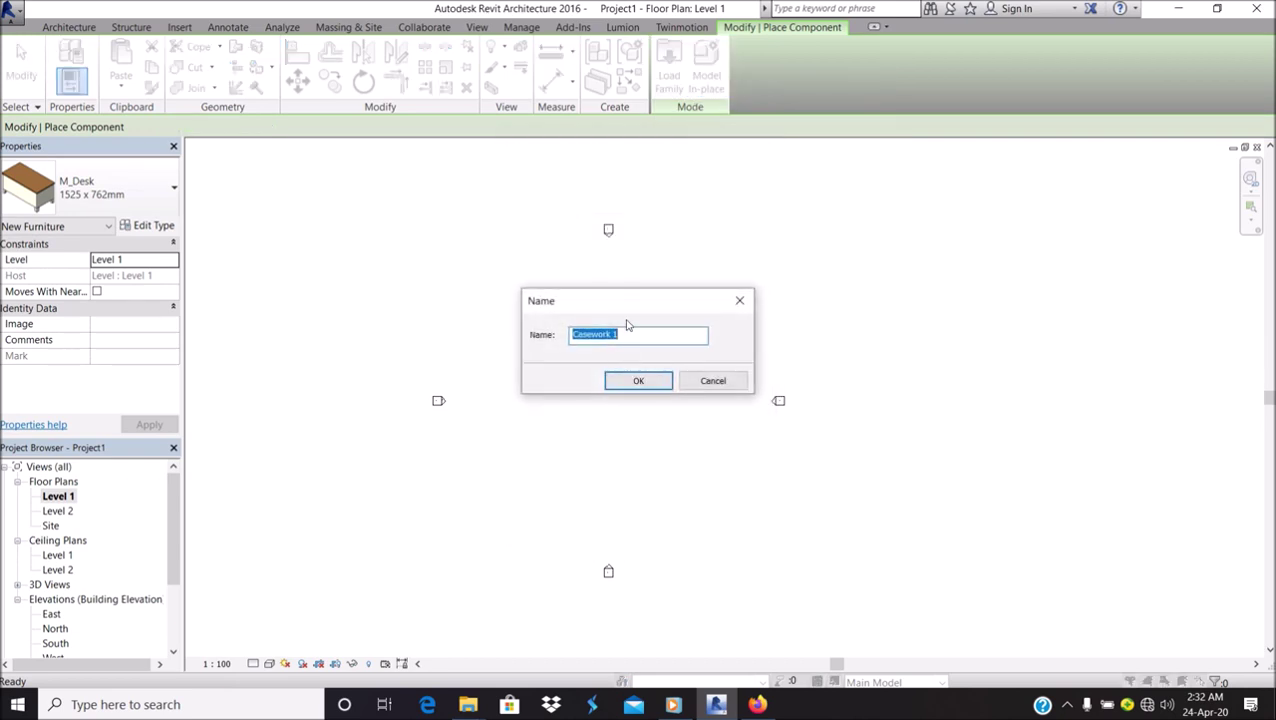
left_click(644, 389)
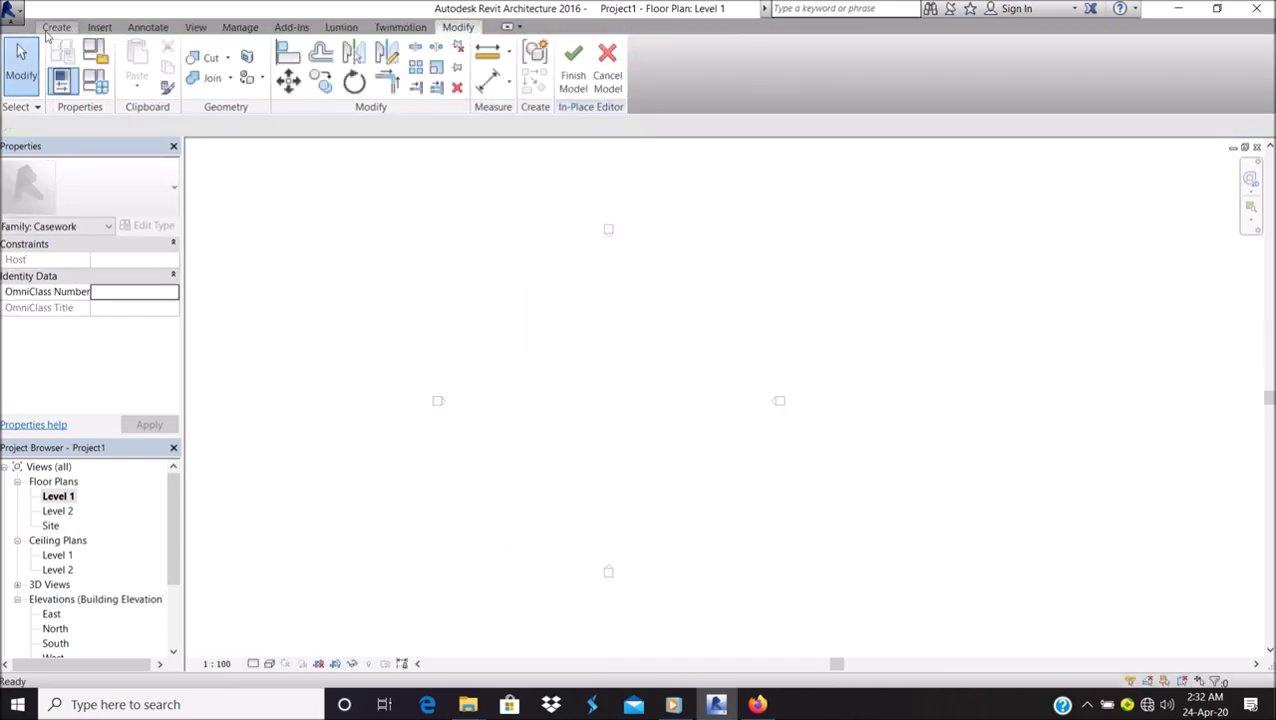
left_click(58, 27)
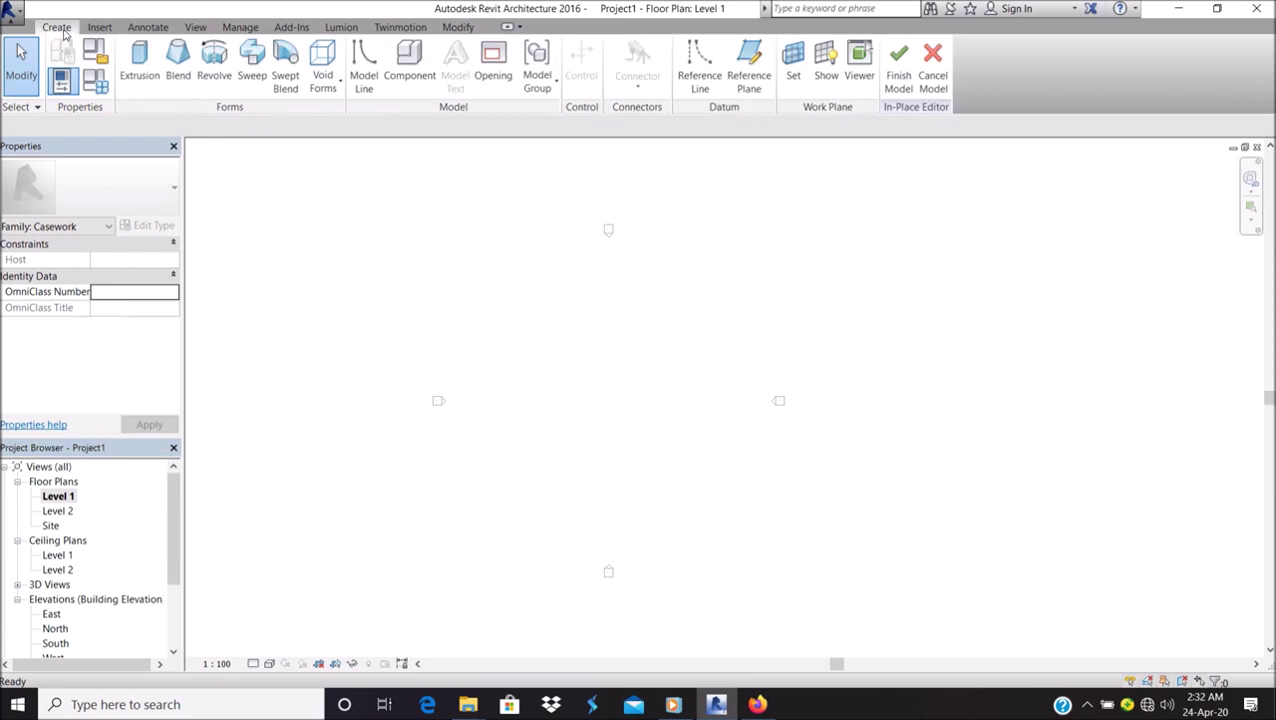
Start a solid blend and sketch a 5000-radius circle as its base profile.
left_click(177, 64)
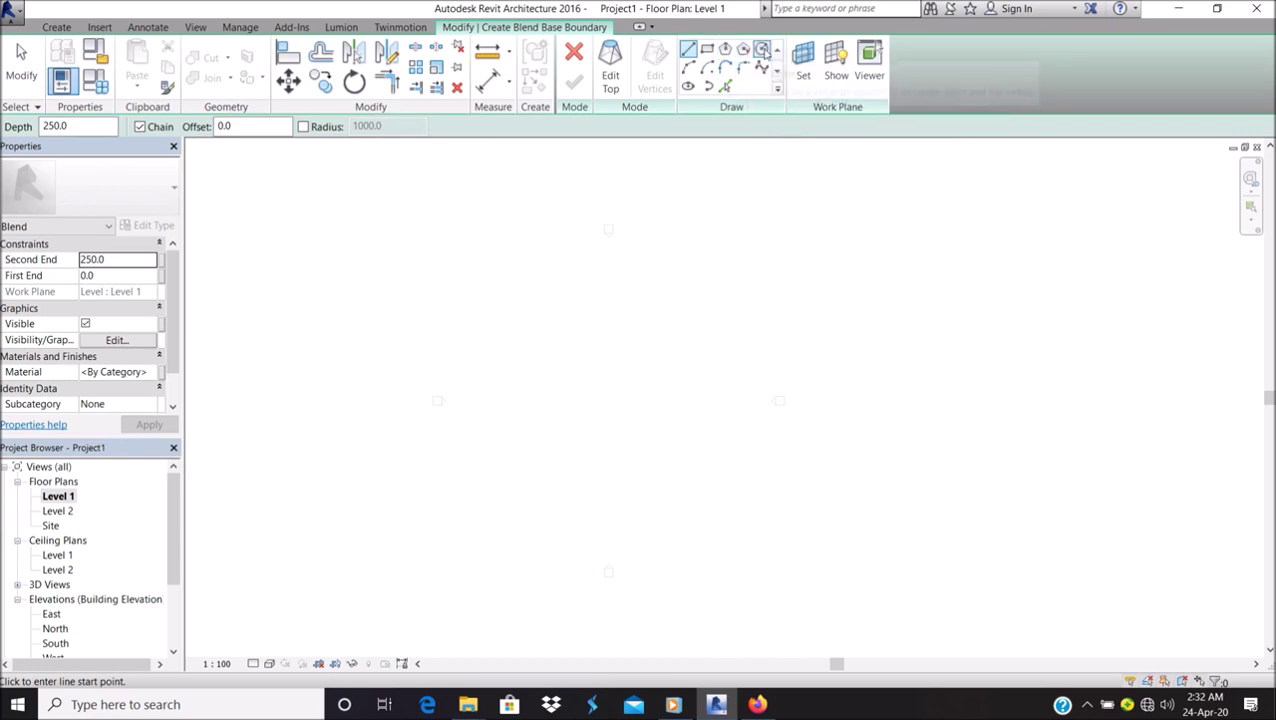
left_click(763, 50)
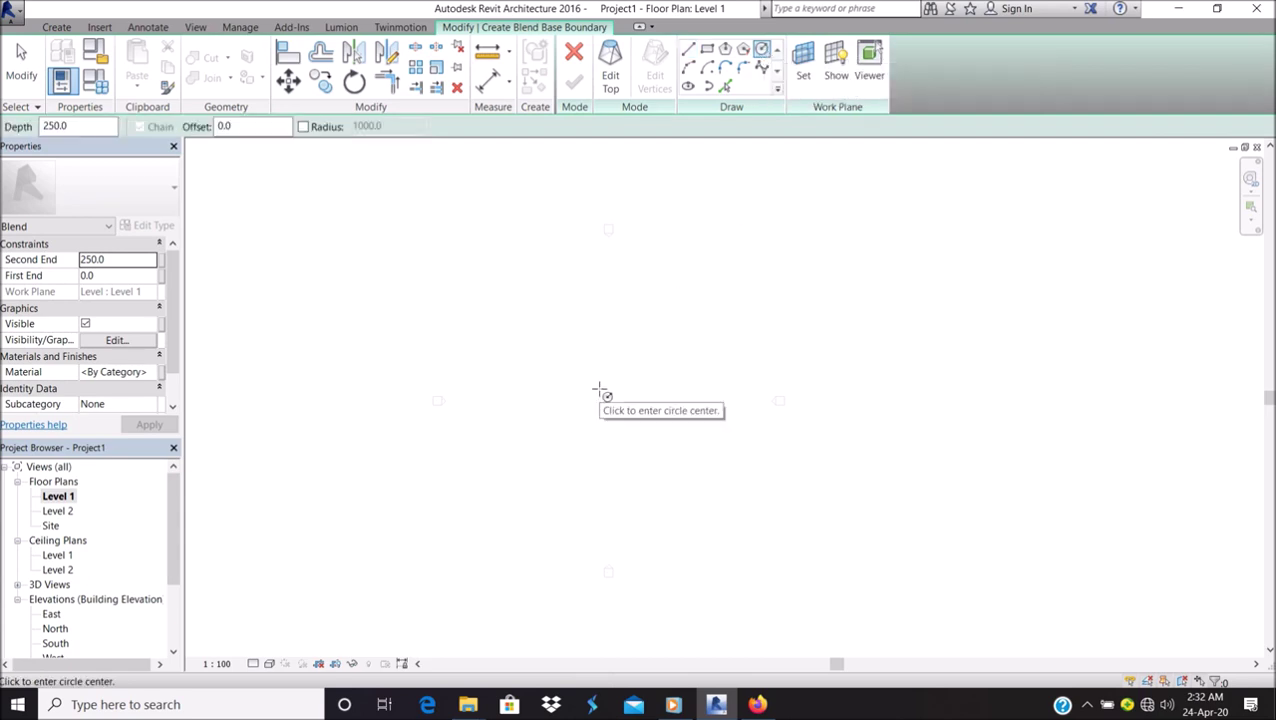
left_click(595, 389)
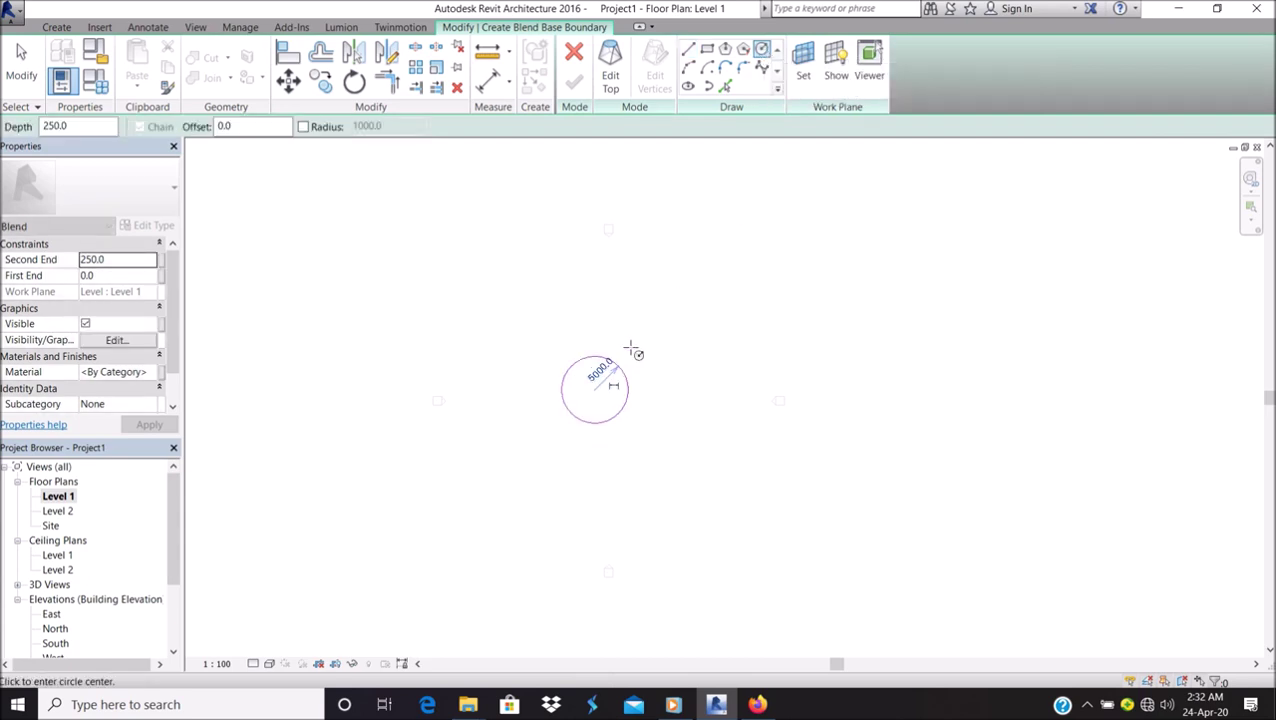
scroll(632, 350, "up", 4)
scroll(632, 350, "up", 1)
left_click(632, 350)
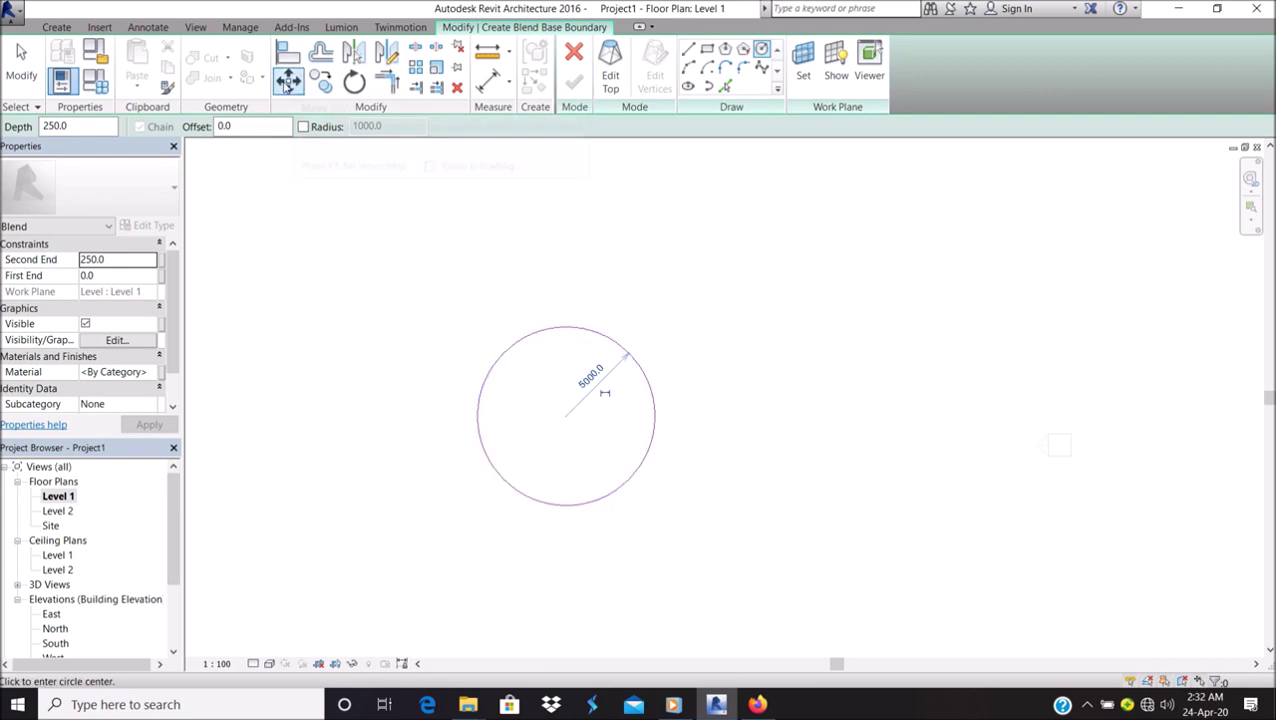
left_click(613, 78)
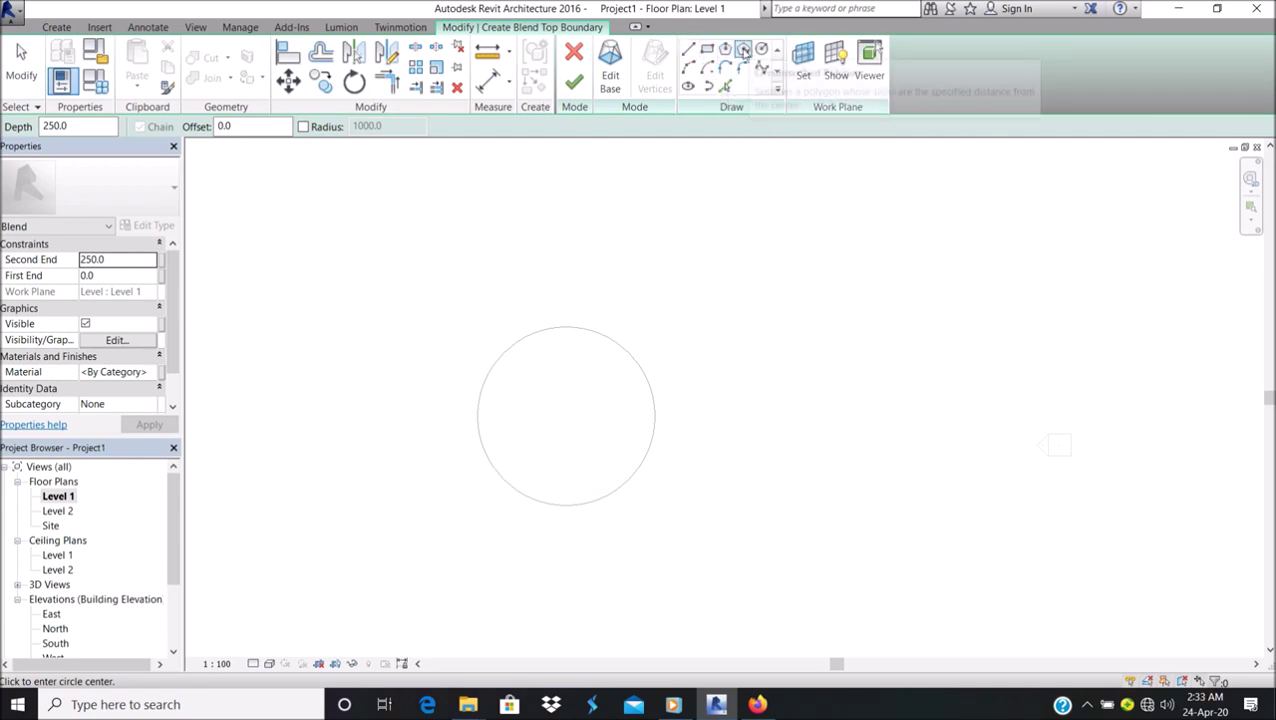
Sketch an inscribed six-sided polygon centred on the circle as the blend's top profile.
left_click(725, 49)
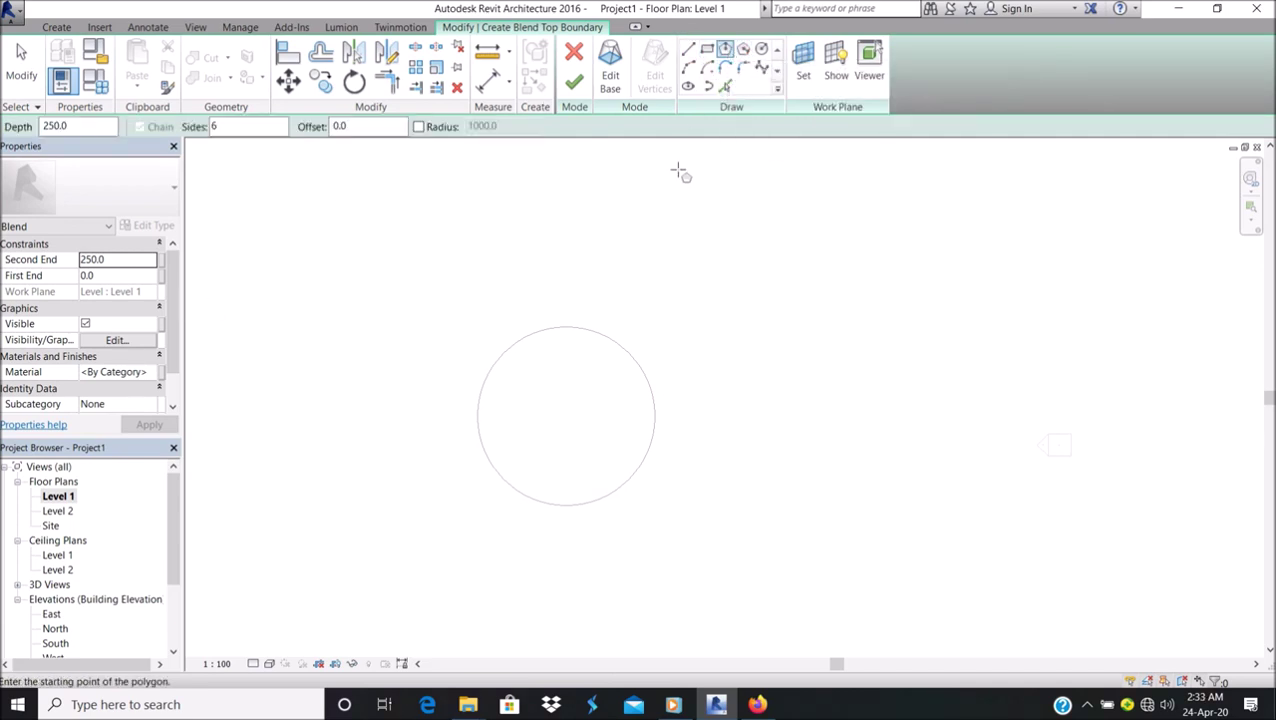
left_click(566, 418)
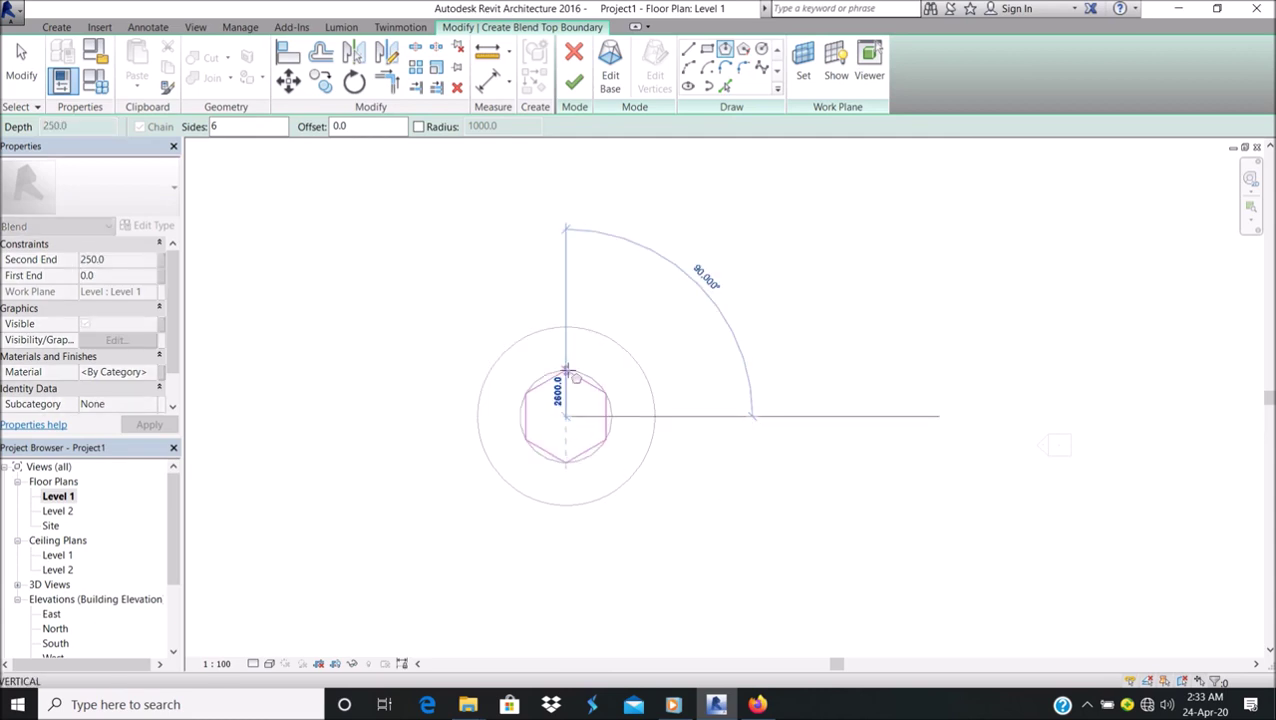
left_click(566, 360)
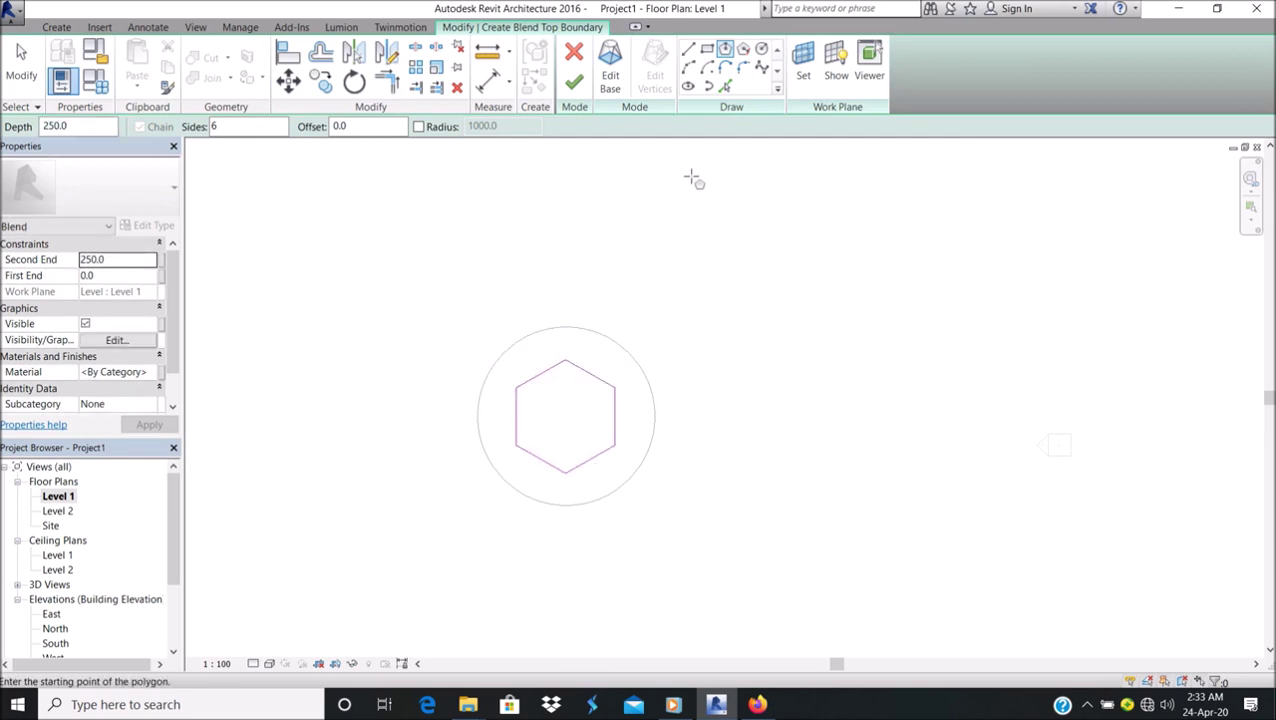
Set the blend's Second End to 3600 and finish it as a solid.
left_click(133, 260)
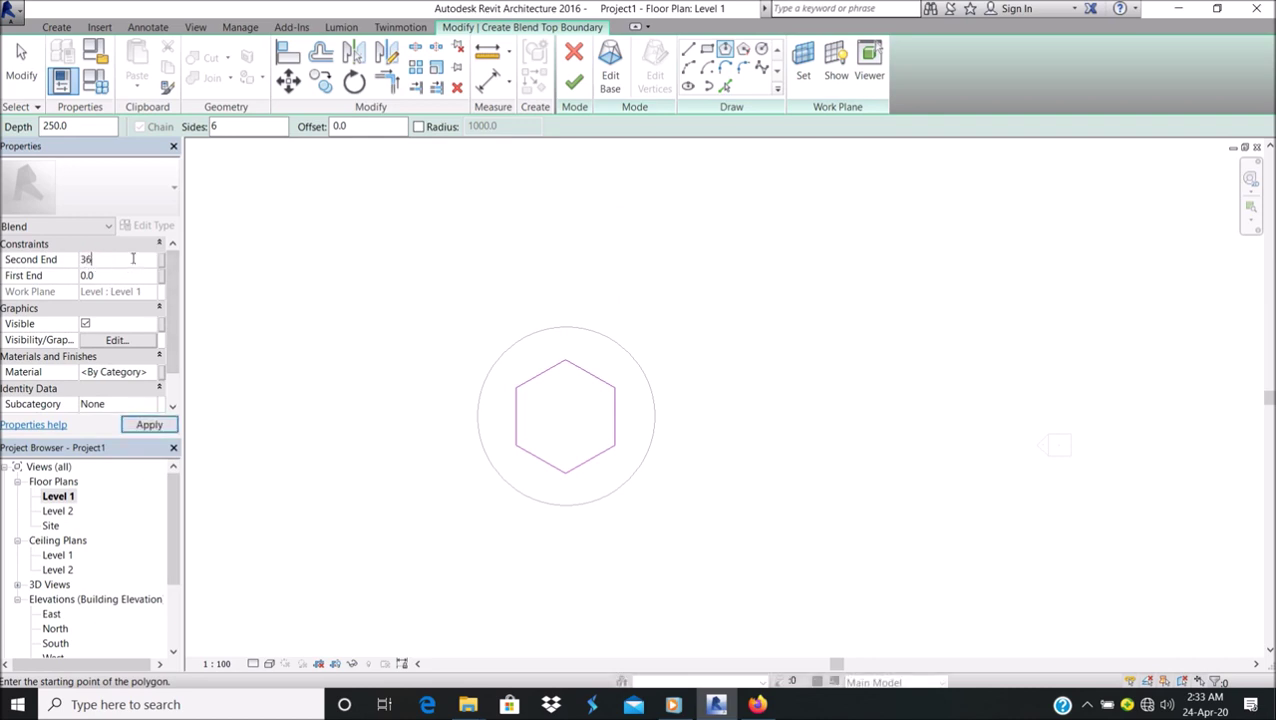
type("3600")
key("Return")
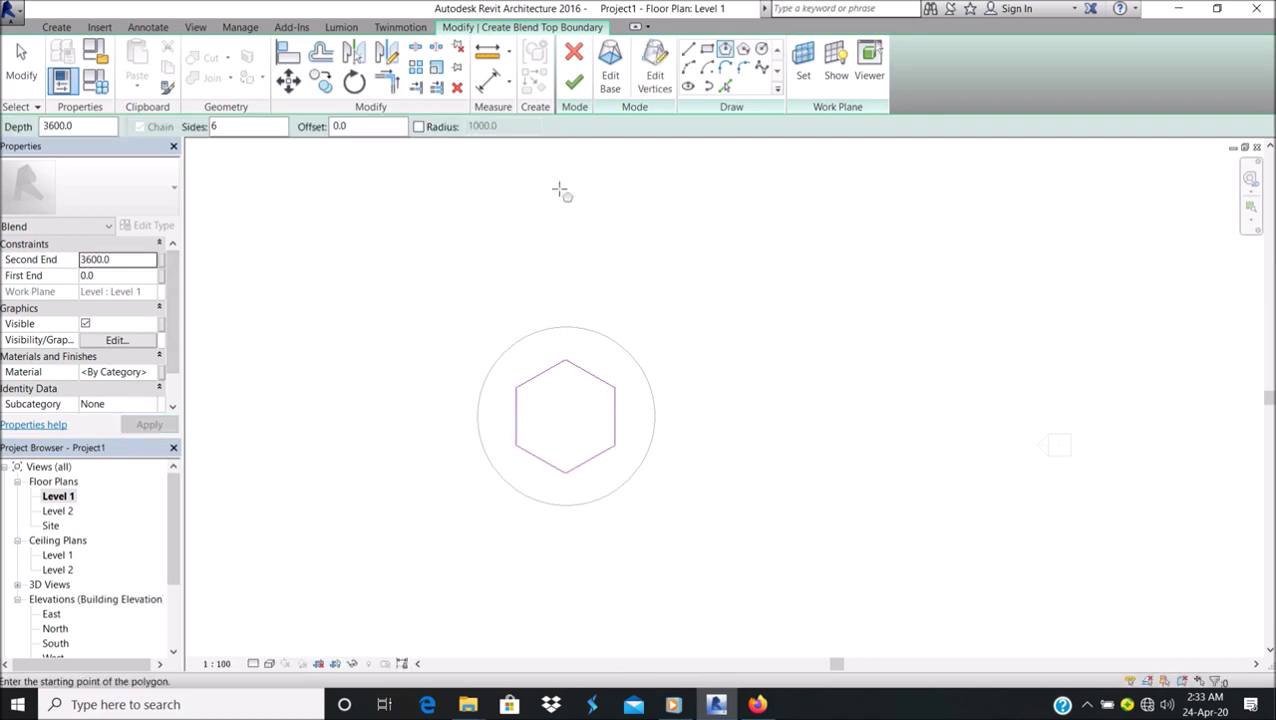
left_click(576, 86)
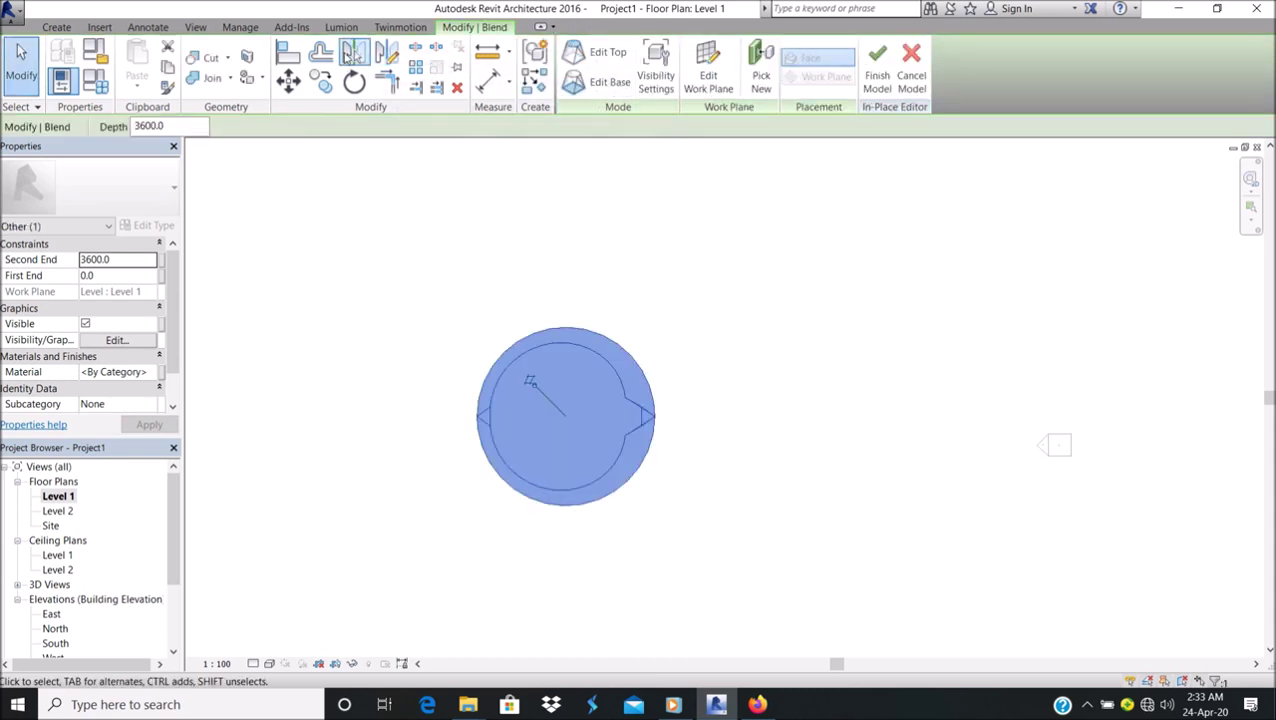
left_click(196, 27)
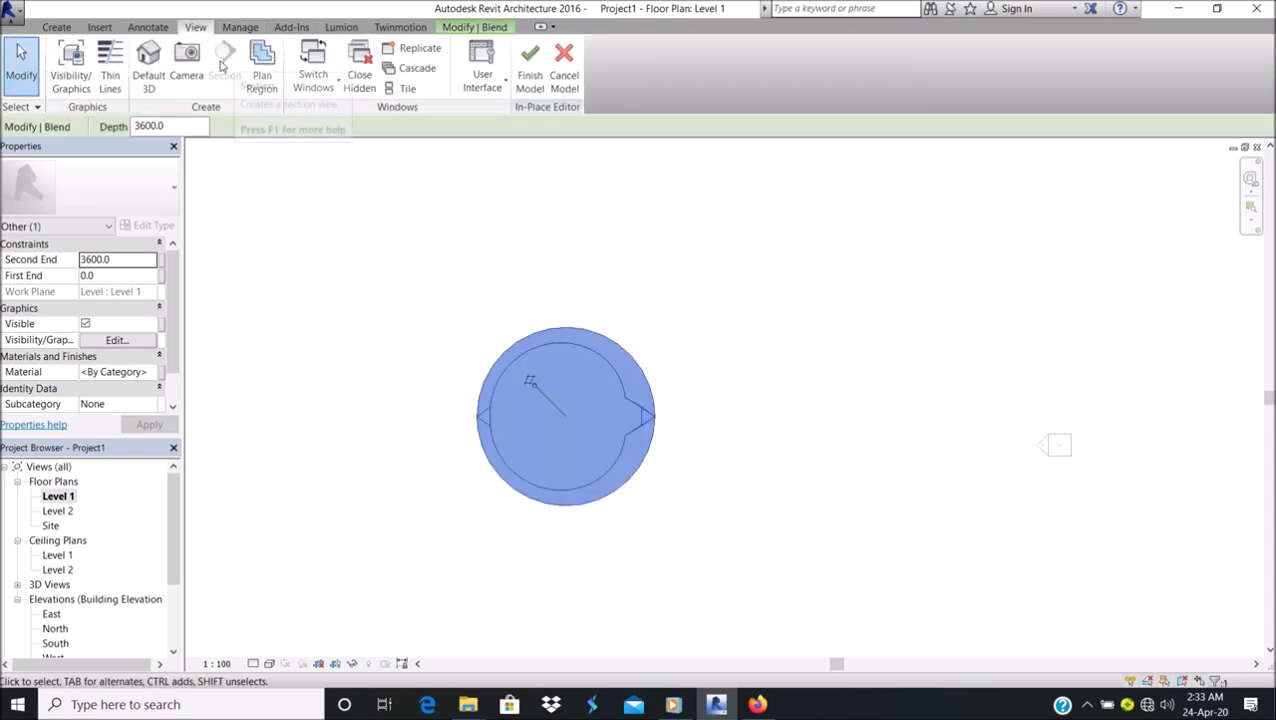
Show the blend in the default 3D view with Shaded visual style, then select it.
left_click(148, 62)
key("Escape")
scroll(664, 436, "down", 5)
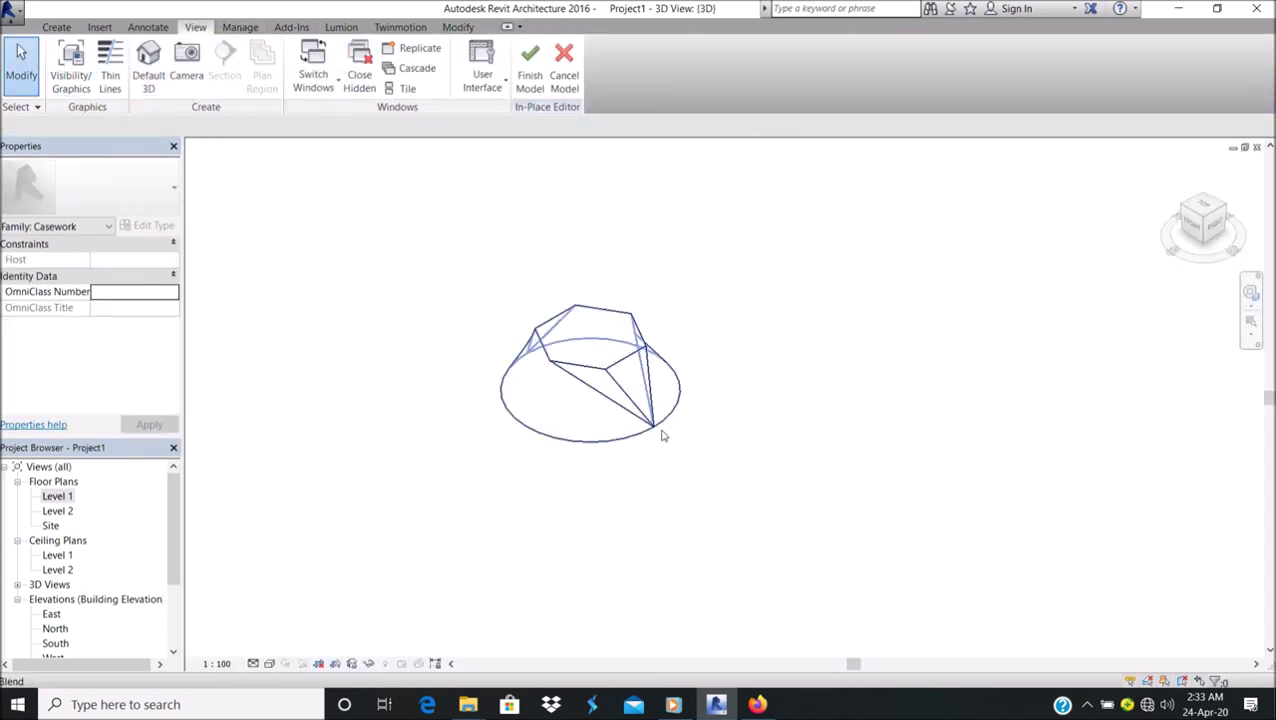
left_click(268, 663)
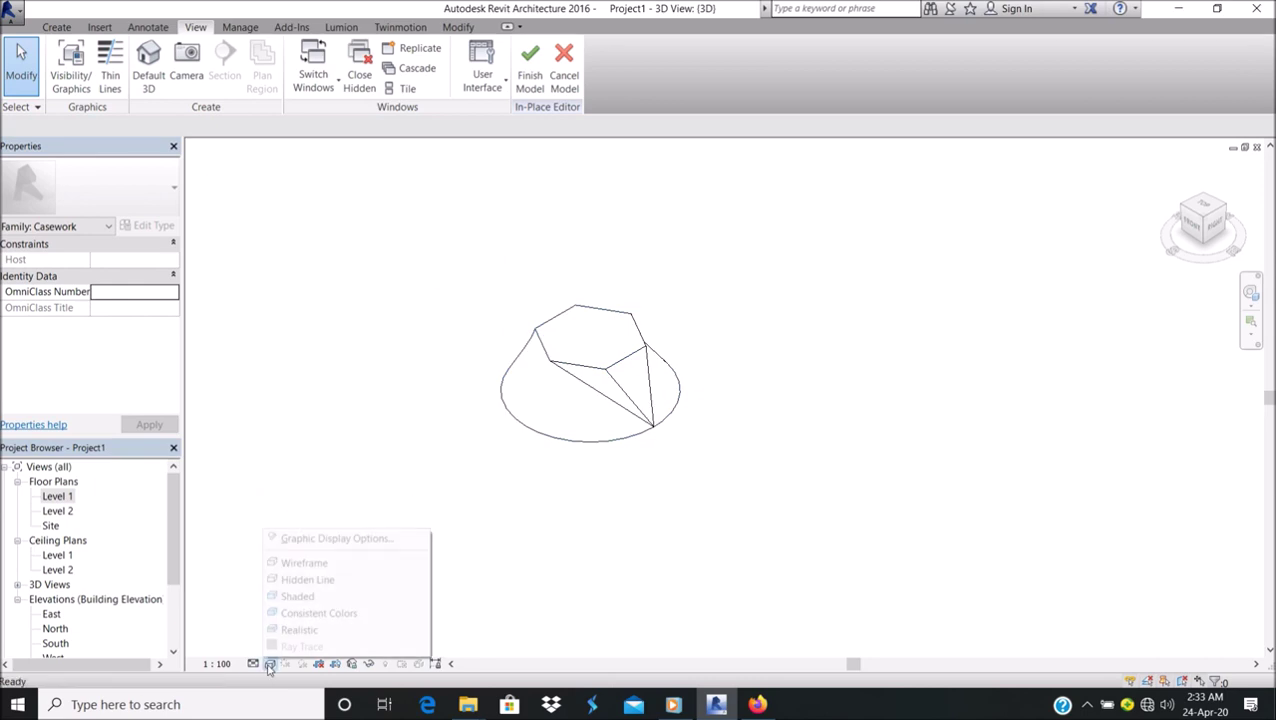
left_click(300, 595)
mouse_move(605, 467)
middle_mouse_down("shift")
mouse_move(627, 413)
mouse_move(701, 399)
mouse_move(635, 399)
mouse_move(775, 390)
mouse_move(686, 382)
mouse_move(863, 373)
mouse_move(478, 372)
mouse_move(738, 410)
mouse_move(507, 398)
mouse_move(649, 407)
mouse_move(648, 451)
mouse_move(604, 262)
mouse_move(723, 578)
mouse_move(648, 328)
mouse_move(655, 478)
mouse_move(598, 450)
mouse_move(662, 486)
mouse_move(612, 393)
mouse_move(642, 350)
mouse_move(609, 401)
mouse_move(624, 419)
mouse_move(608, 380)
middle_mouse_up("shift")
scroll(602, 317, "up", 2)
scroll(604, 353, "up", 1)
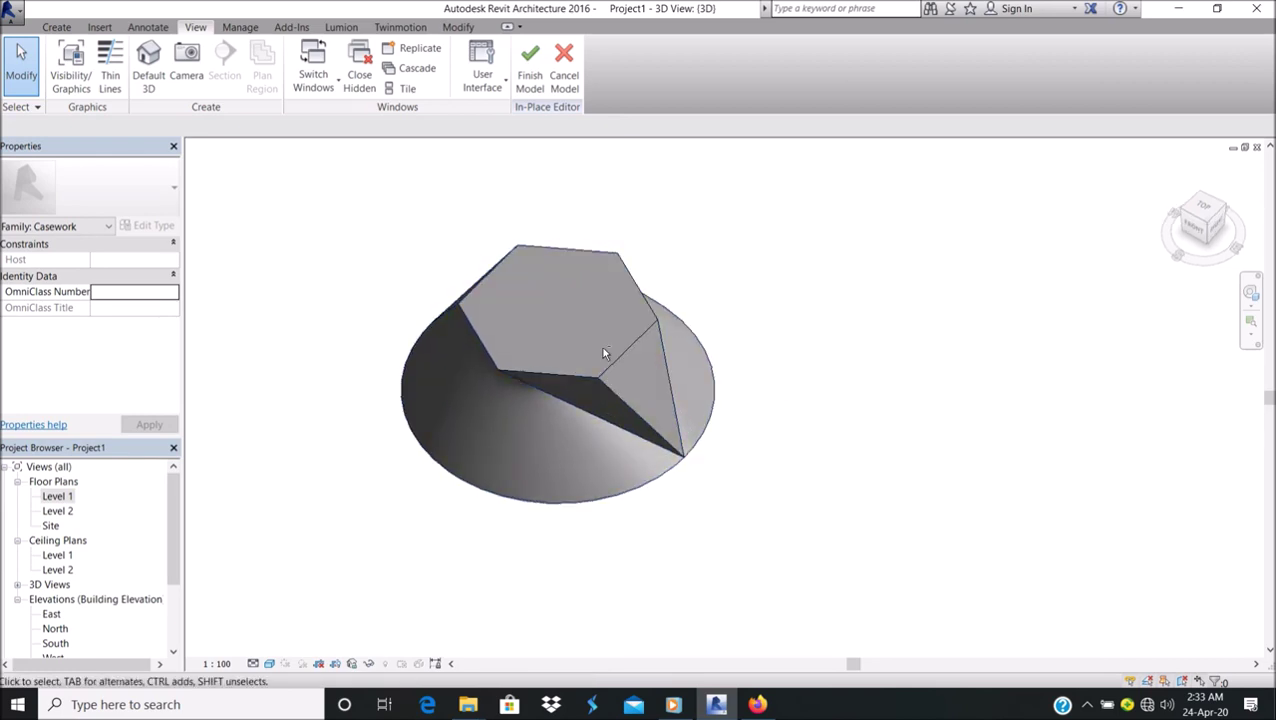
left_click(600, 380)
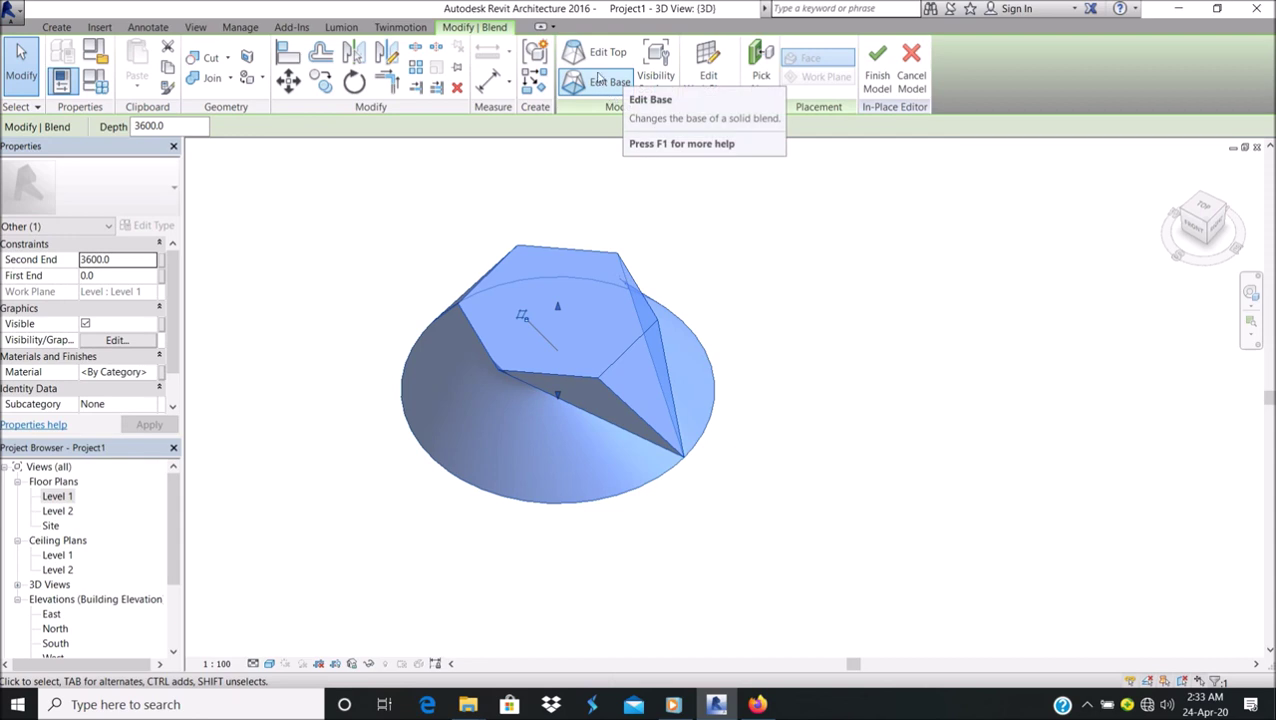
Adjust the blend's base circle, undoing an accidental move and shrinking it inward.
left_click(601, 81)
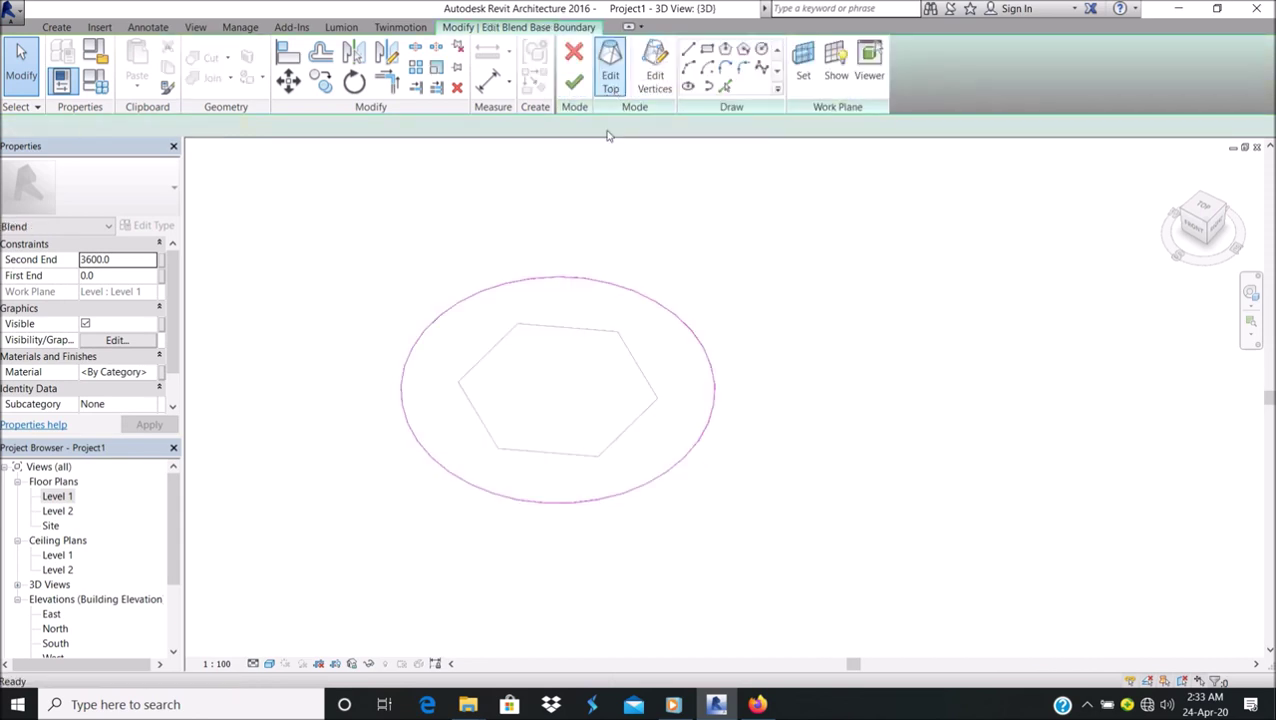
left_click_drag(635, 290, 614, 311)
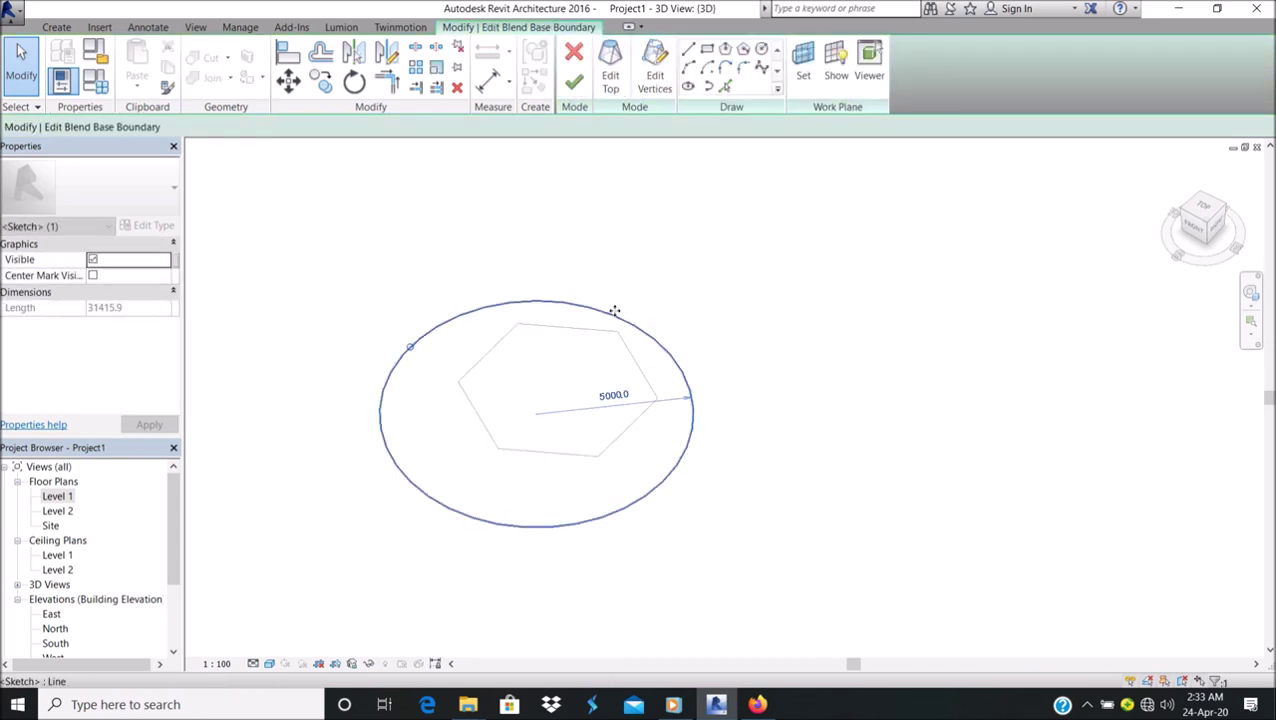
key("ctrl+z")
left_click(441, 325)
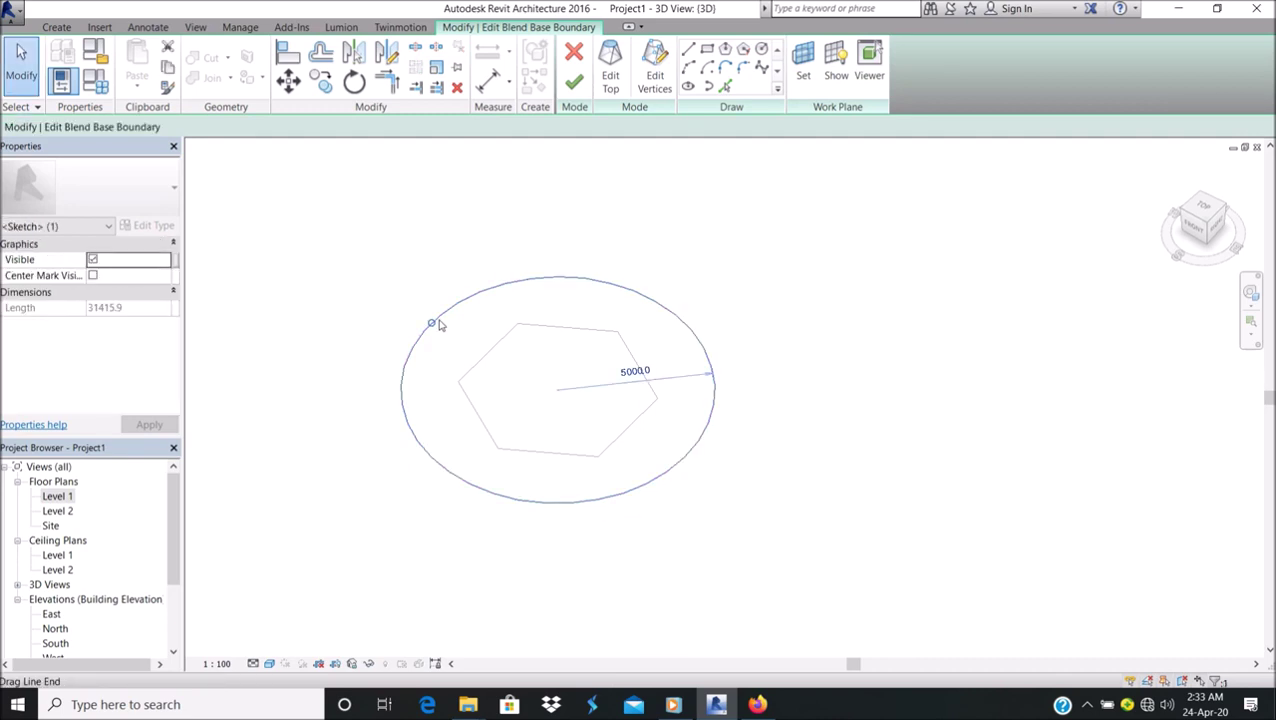
left_click_drag(441, 325, 458, 337)
left_click(699, 299)
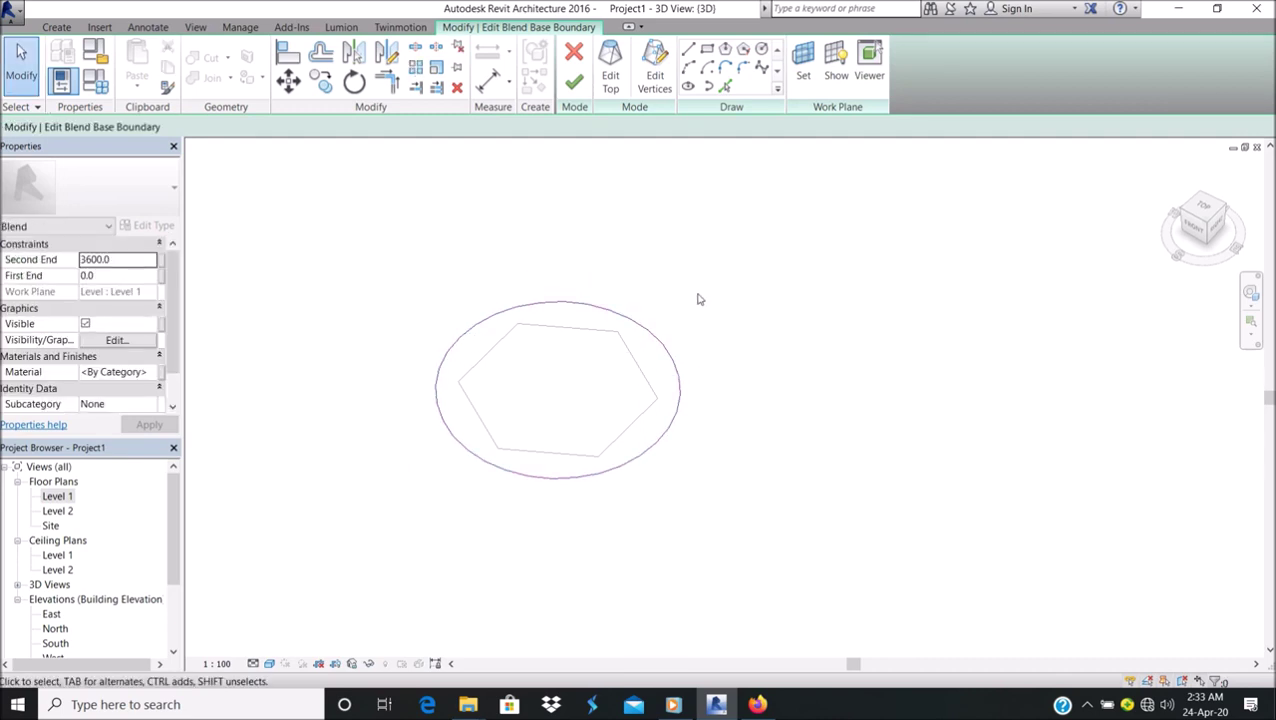
Edit the blend's top on the Level 2 plan and delete the hexagon sketch lines.
left_click(610, 70)
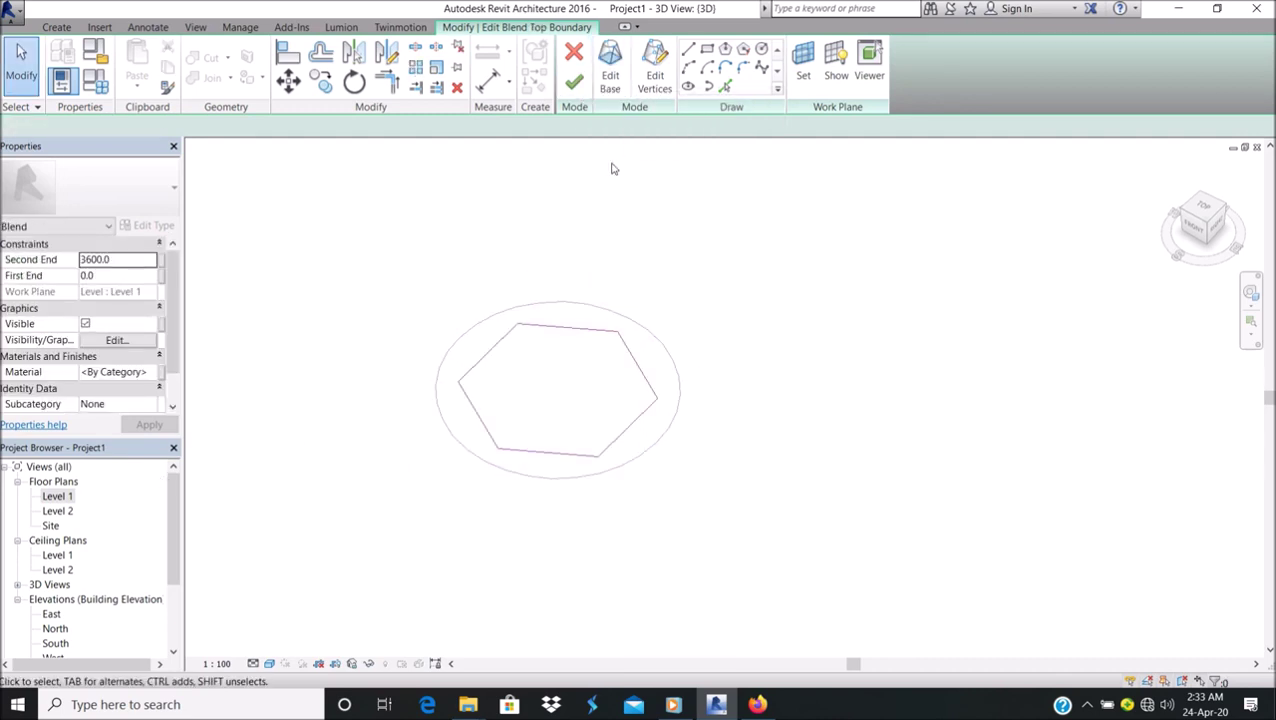
double_click(57, 511)
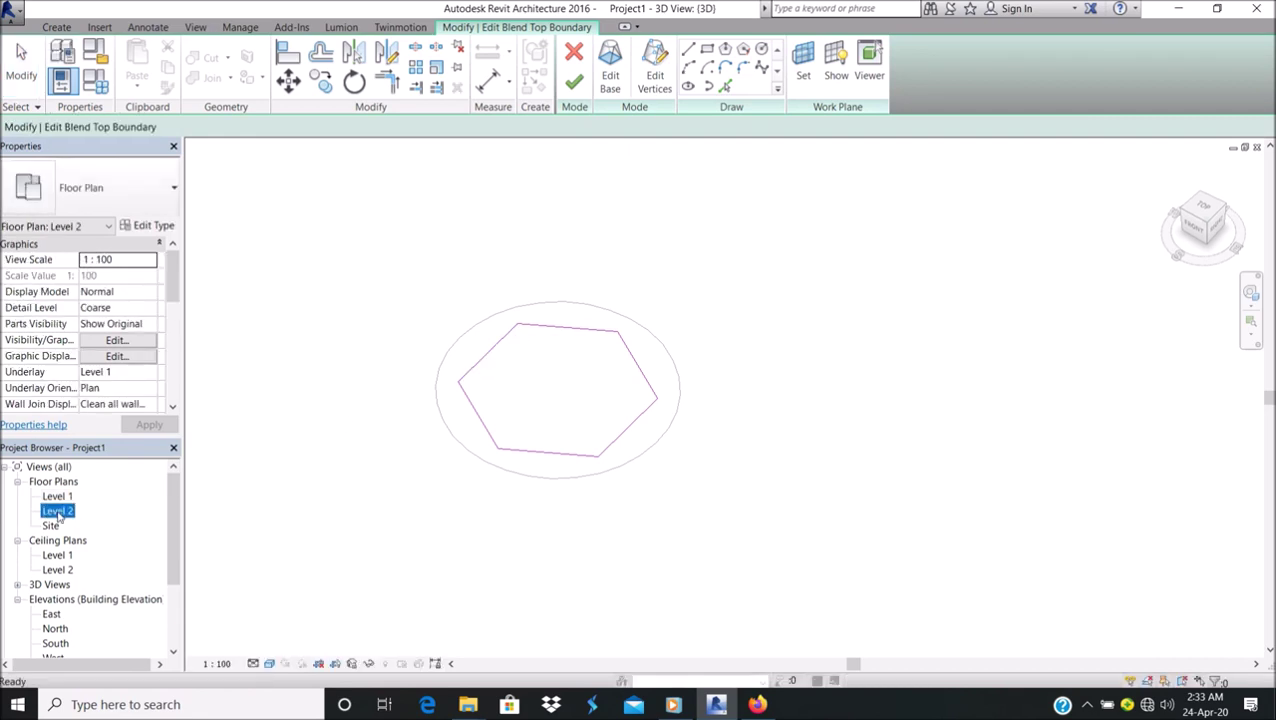
scroll(576, 420, "up", 2)
mouse_move(404, 291)
left_mouse_down()
mouse_move(718, 490)
mouse_move(738, 533)
left_mouse_up()
key("Delete")
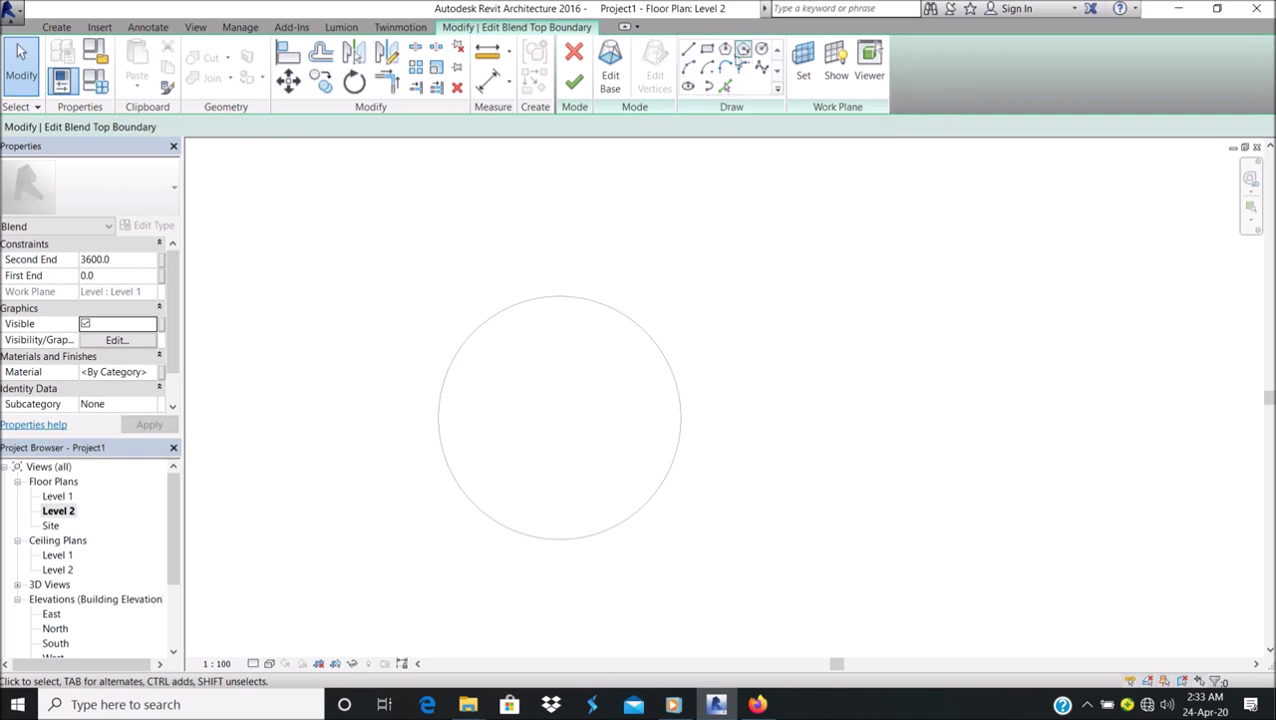
Draw a 2000-radius centred top circle, finish the blend, and view the cone in 3D.
left_click(762, 49)
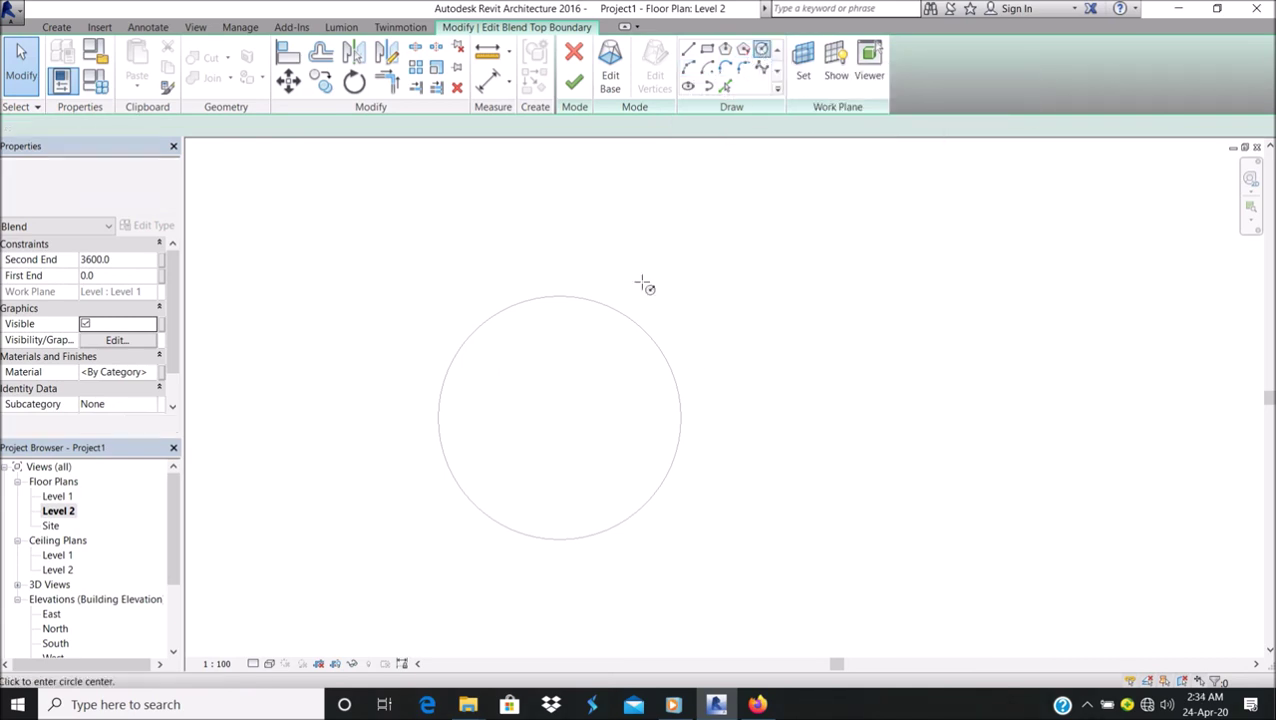
left_click(559, 420)
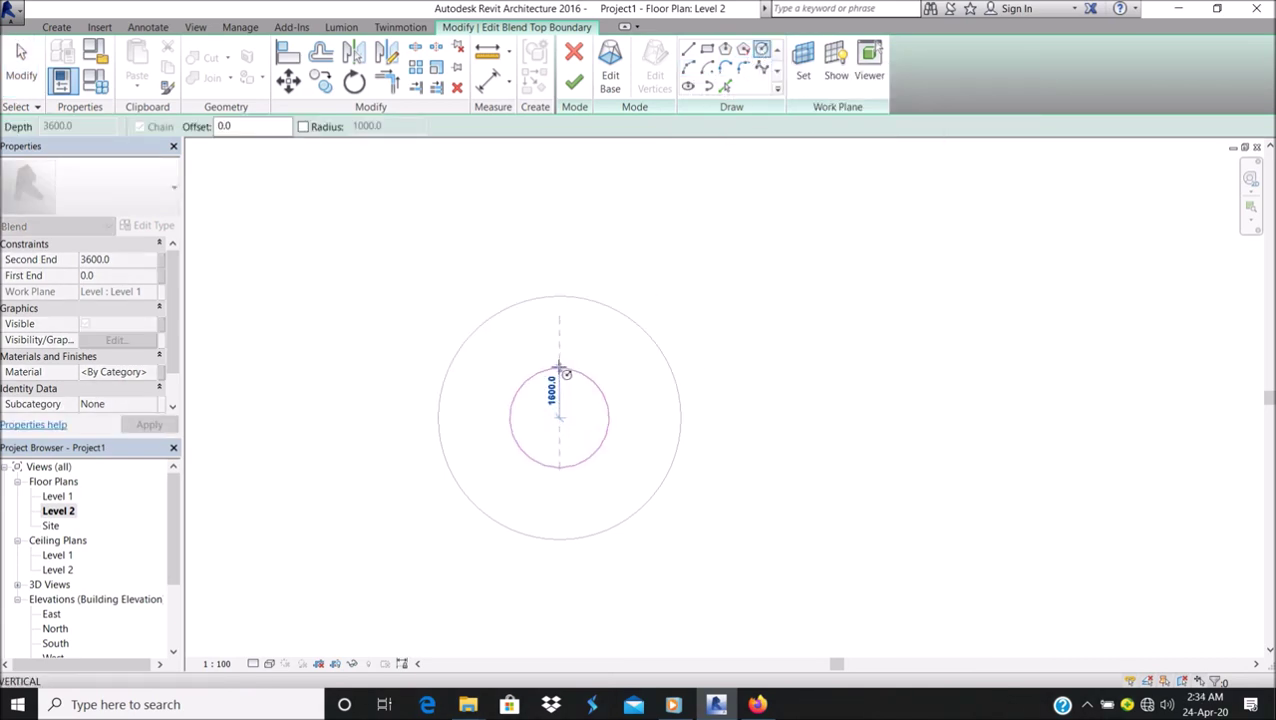
left_click(603, 374)
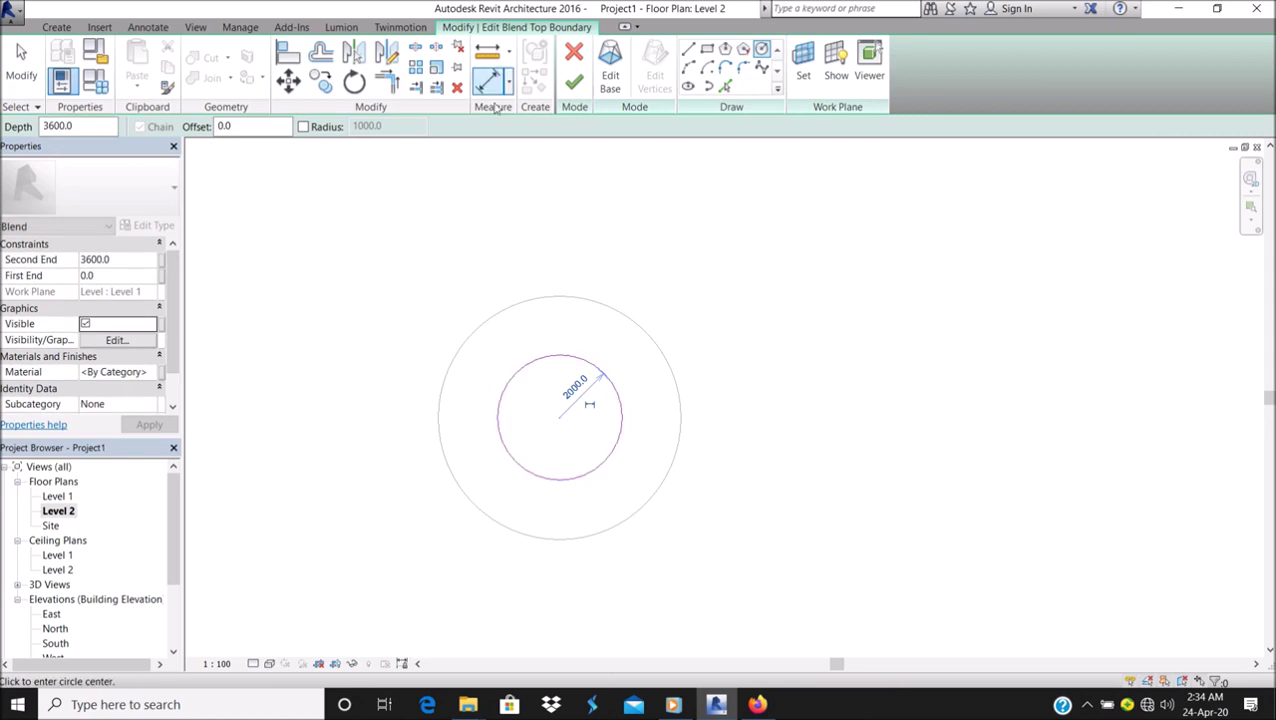
left_click(576, 84)
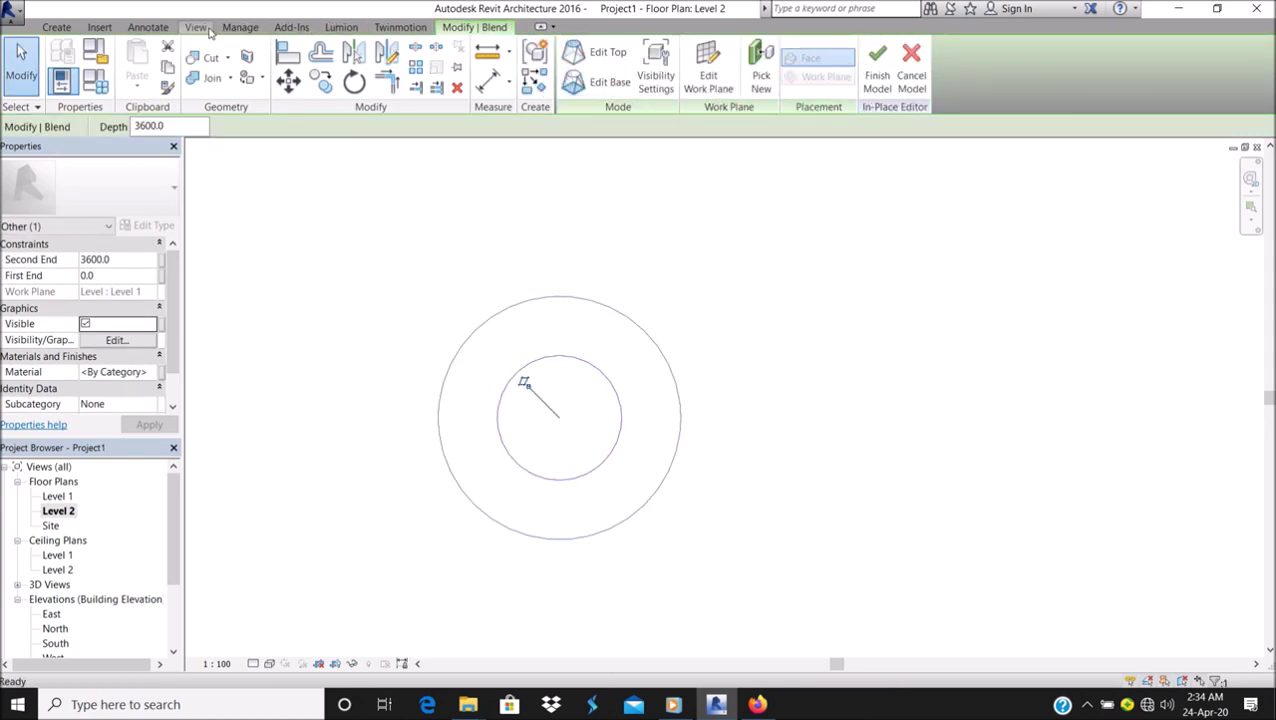
left_click(205, 28)
left_click(148, 68)
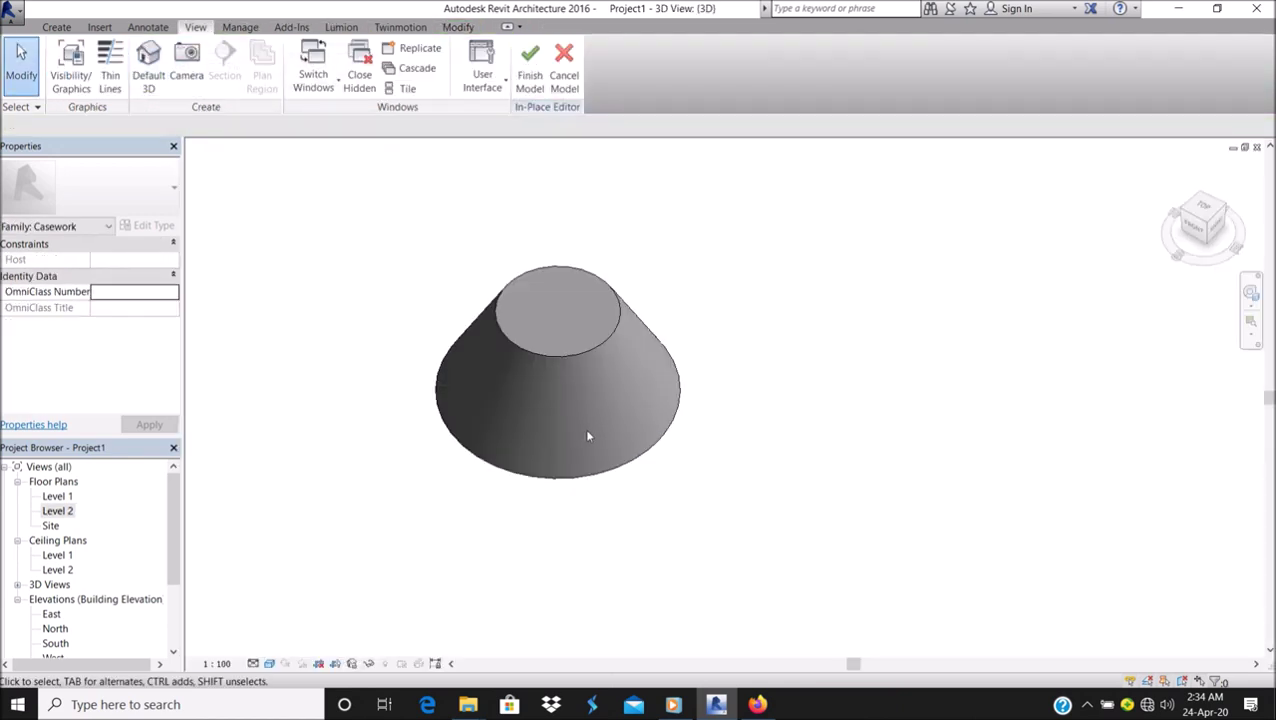
Edit the cone's top profile on Level 2 and delete its 2000-radius circle.
middle_click_drag(588, 436, 762, 446, "shift")
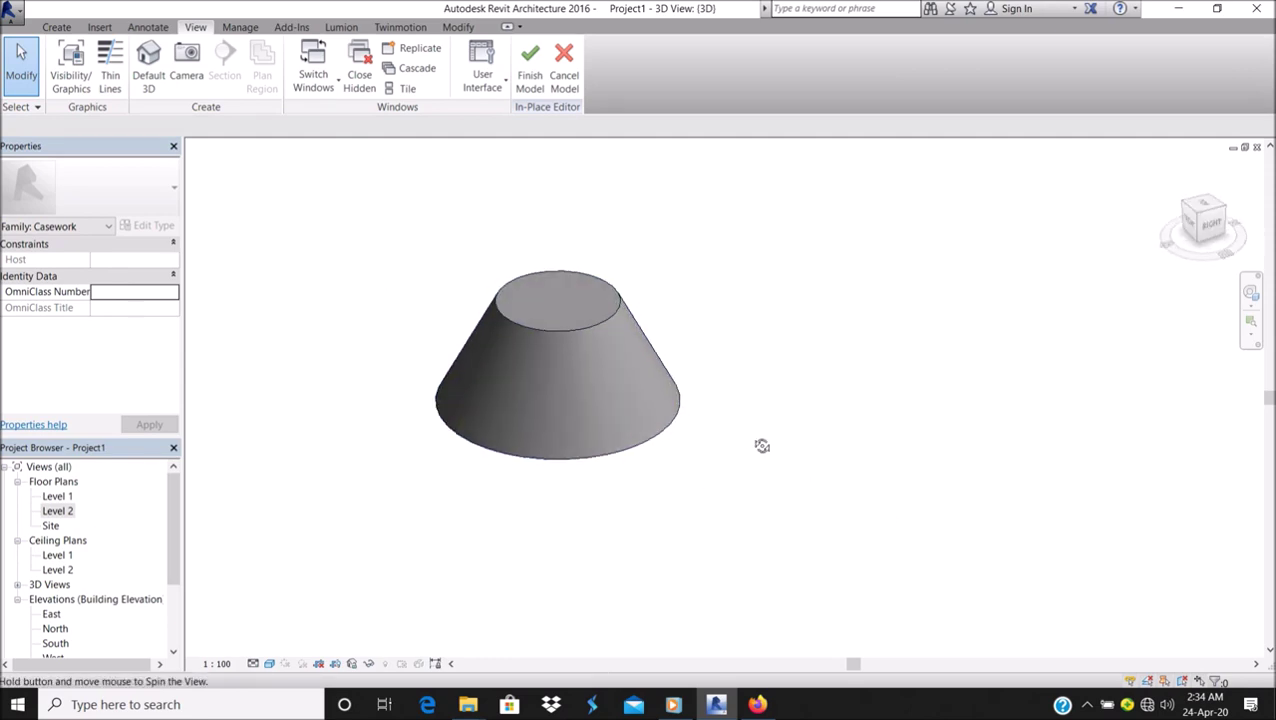
left_click(562, 327)
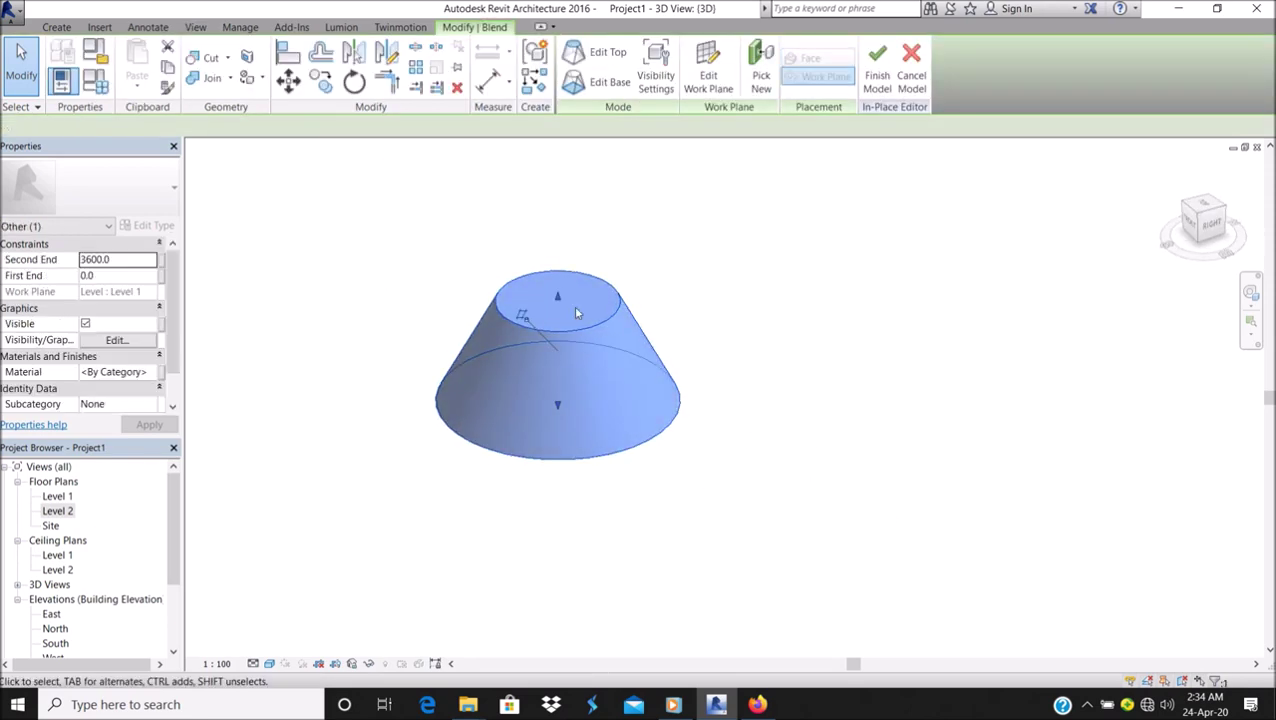
left_click(603, 53)
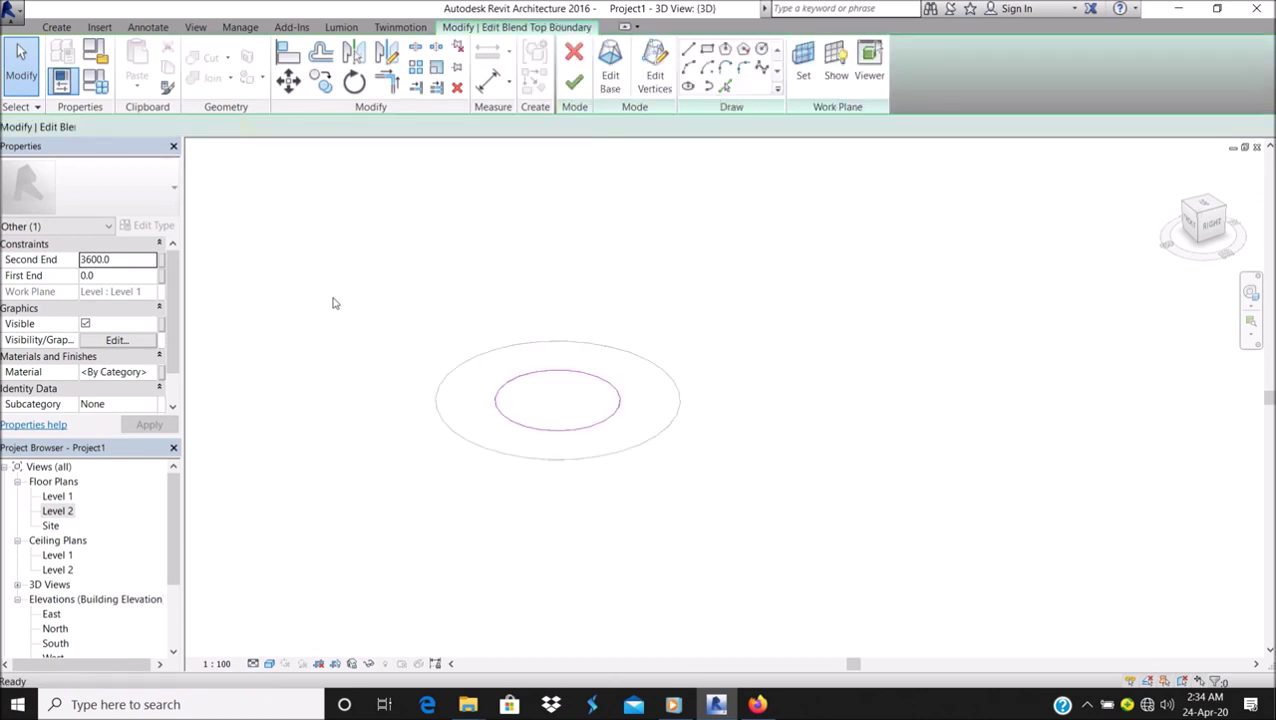
double_click(57, 510)
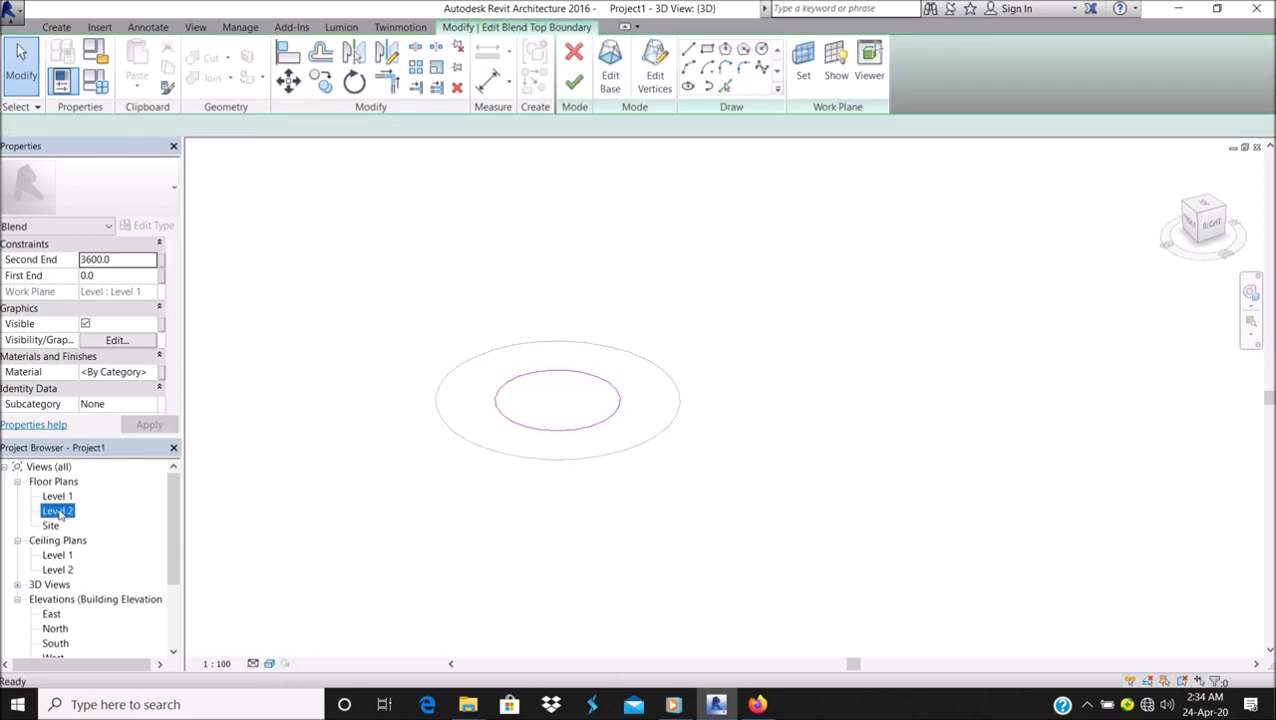
left_click(607, 378)
key("Delete")
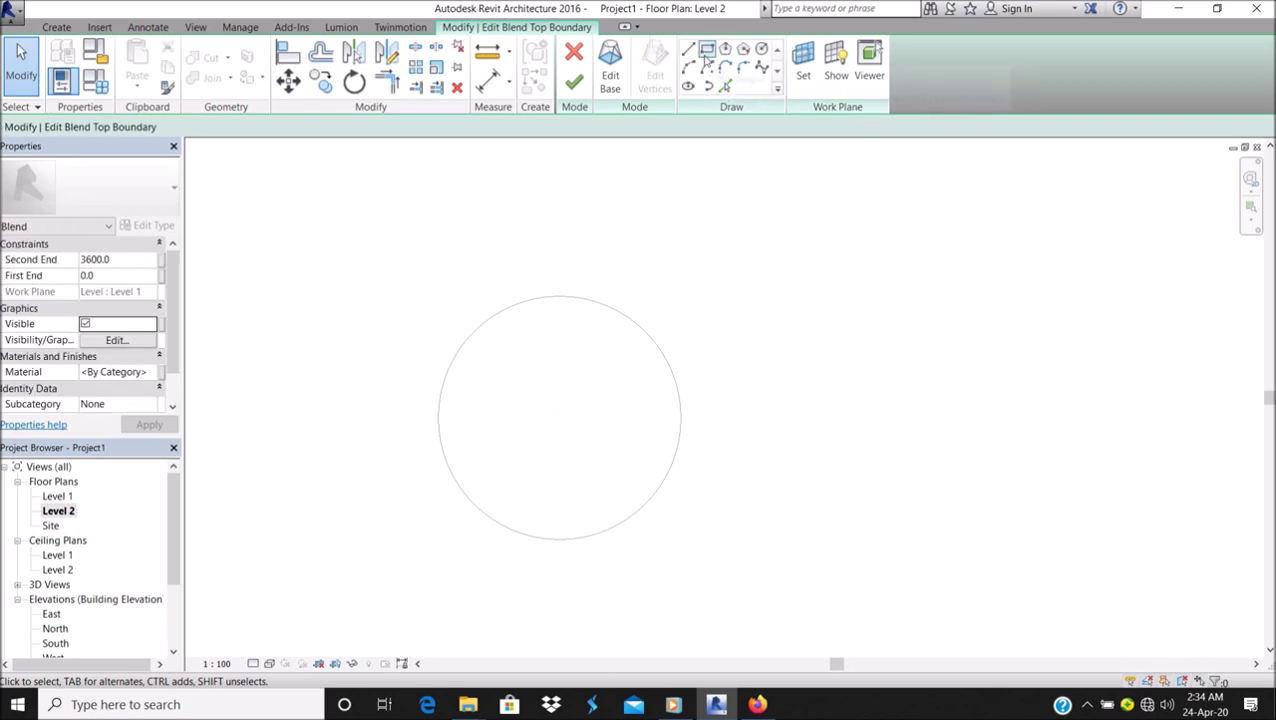
Draw a 3100 × 2600 rectangle as the new top profile and finish the edit.
left_click(706, 52)
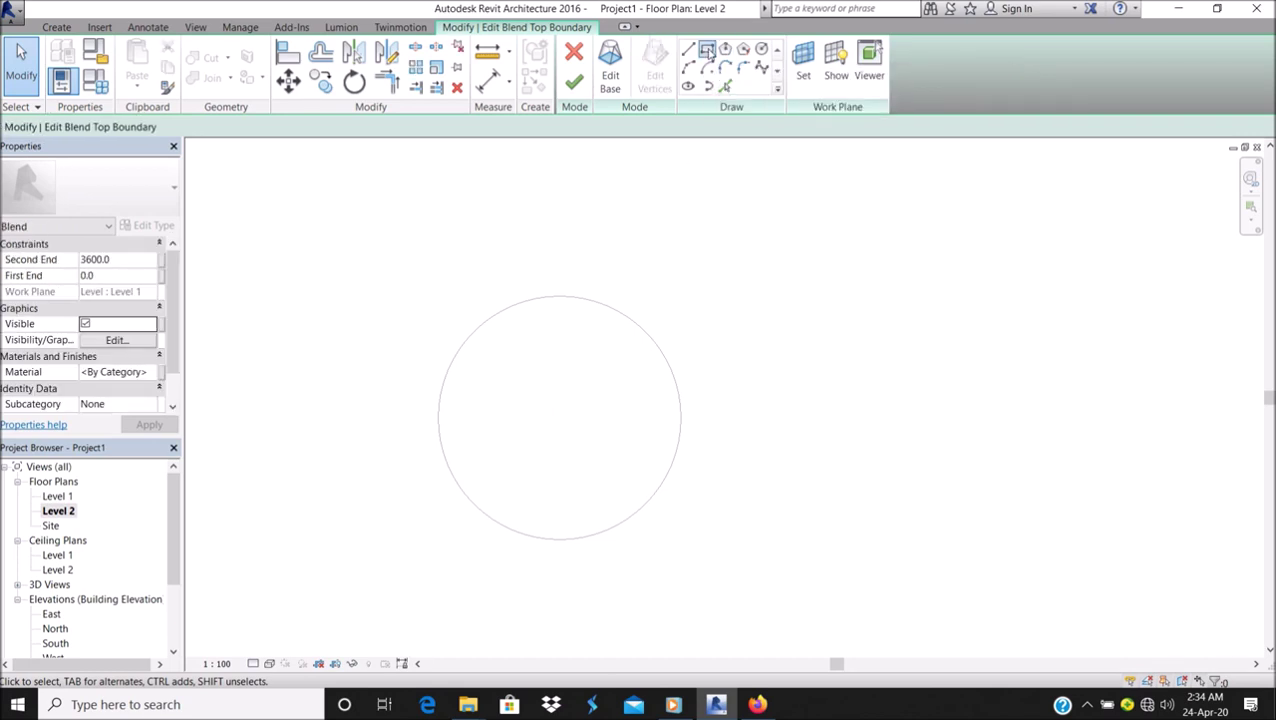
left_click(520, 381)
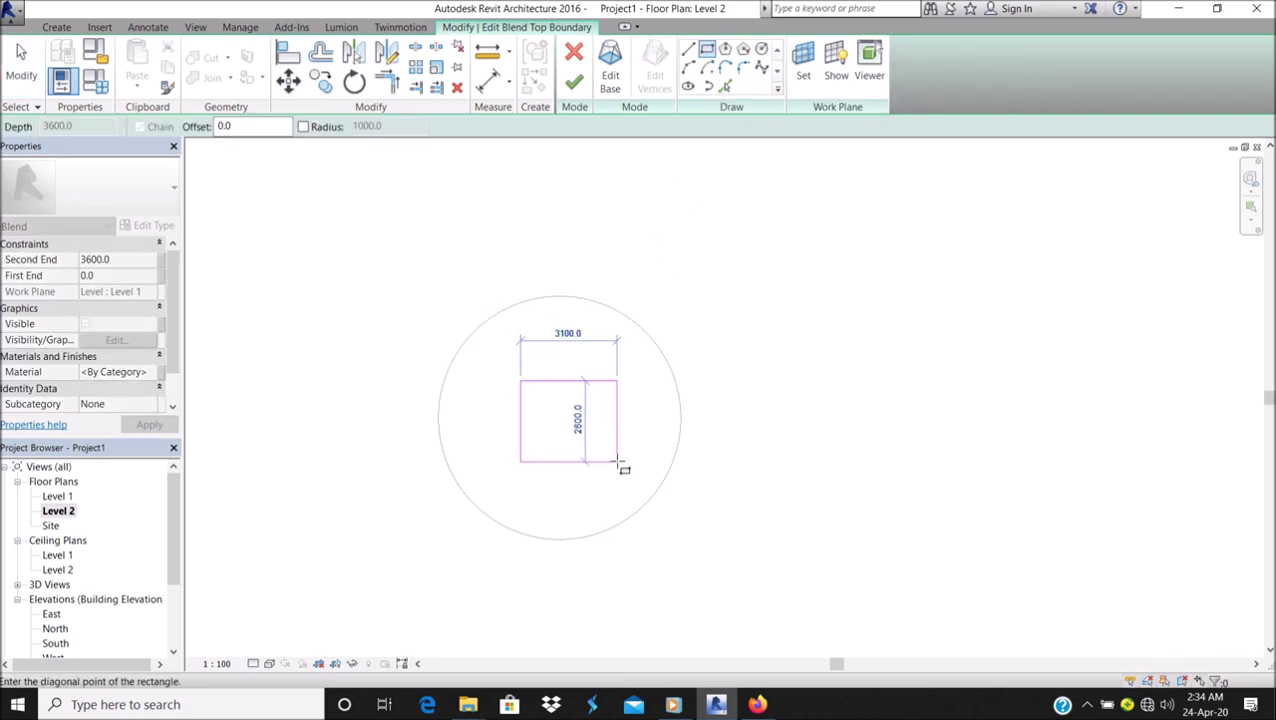
left_click(618, 462)
left_click(574, 82)
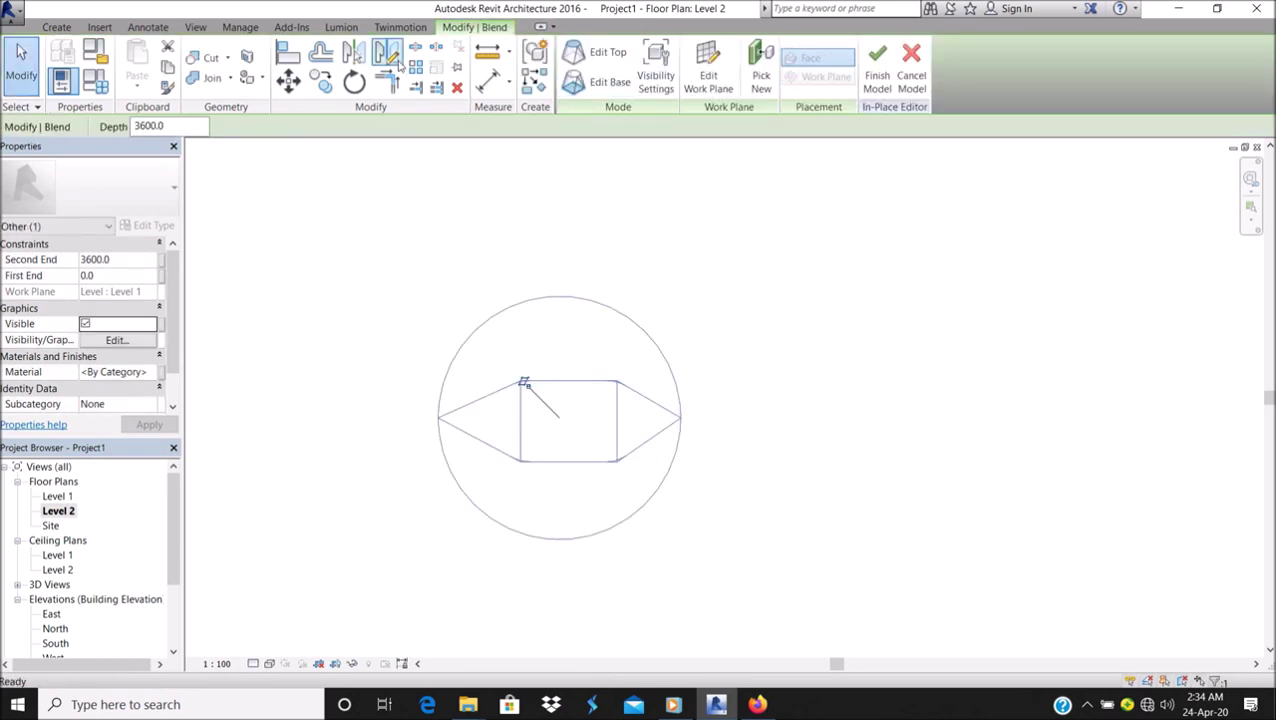
Inspect the round-to-rectangle blend in the default 3D view, then finish the in-place casework model.
left_click(198, 27)
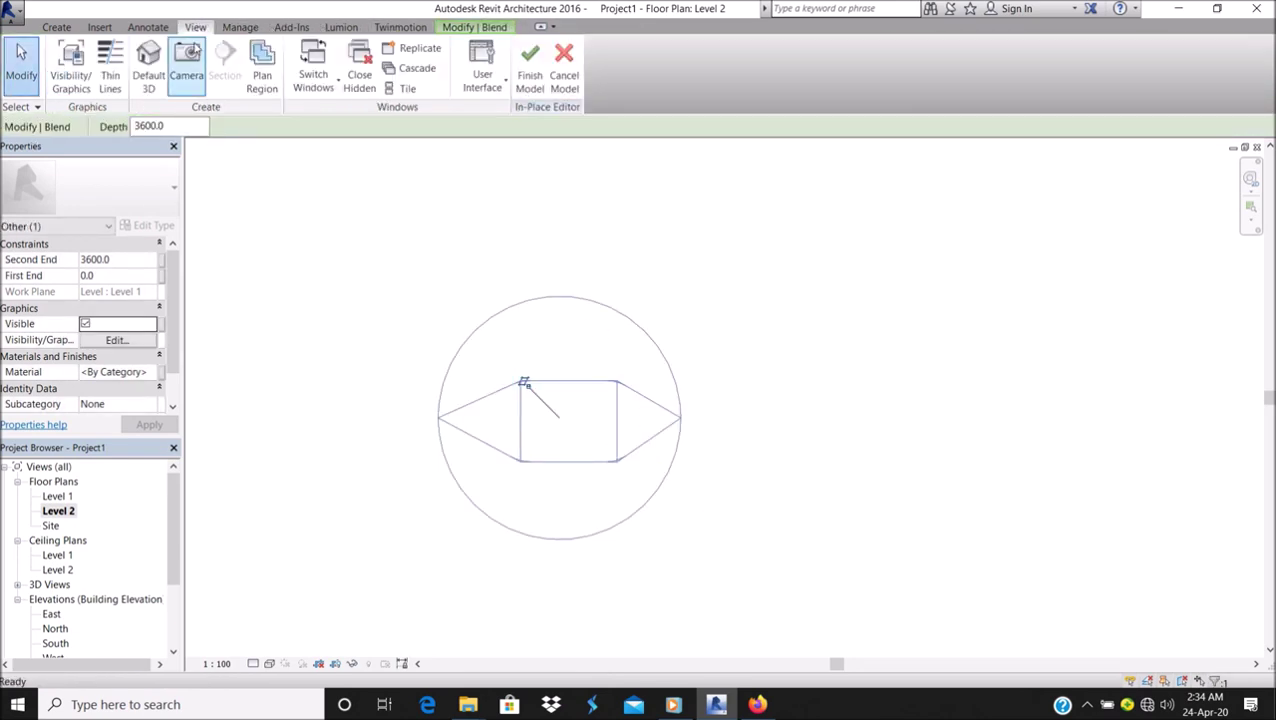
left_click(148, 62)
middle_click_drag(560, 270, 771, 336, "shift")
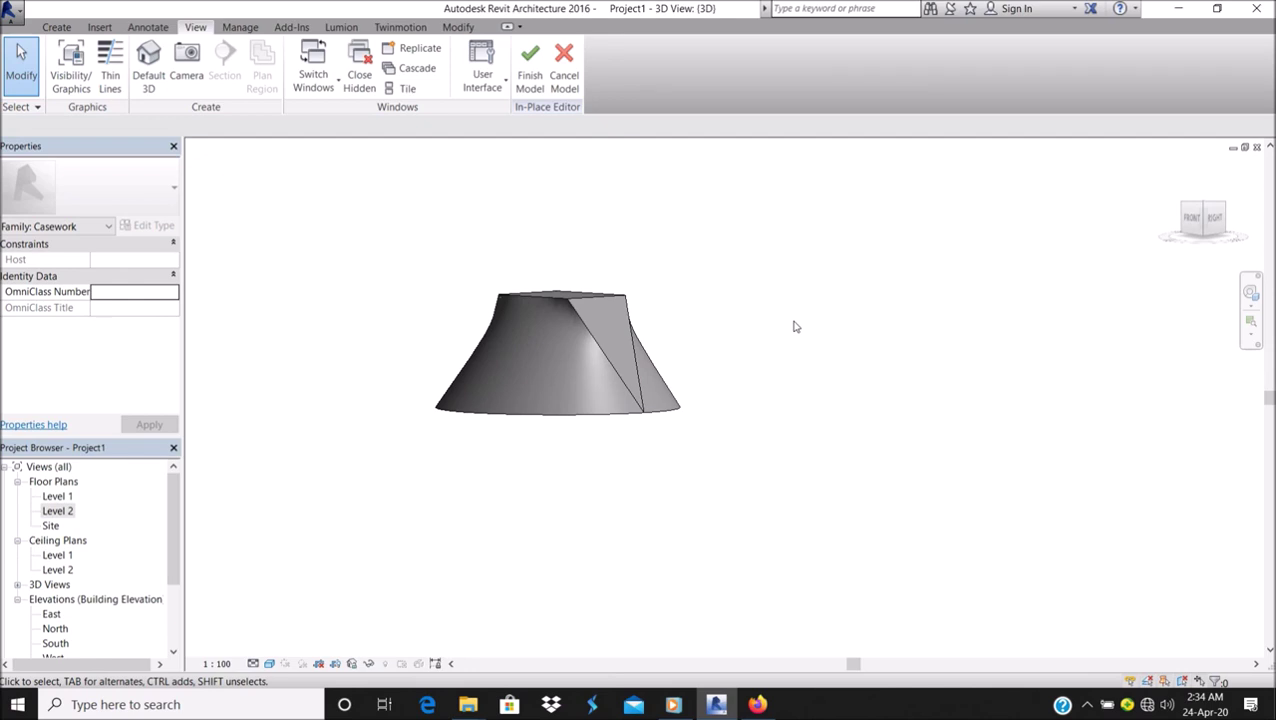
middle_click_drag(709, 404, 609, 517, "shift")
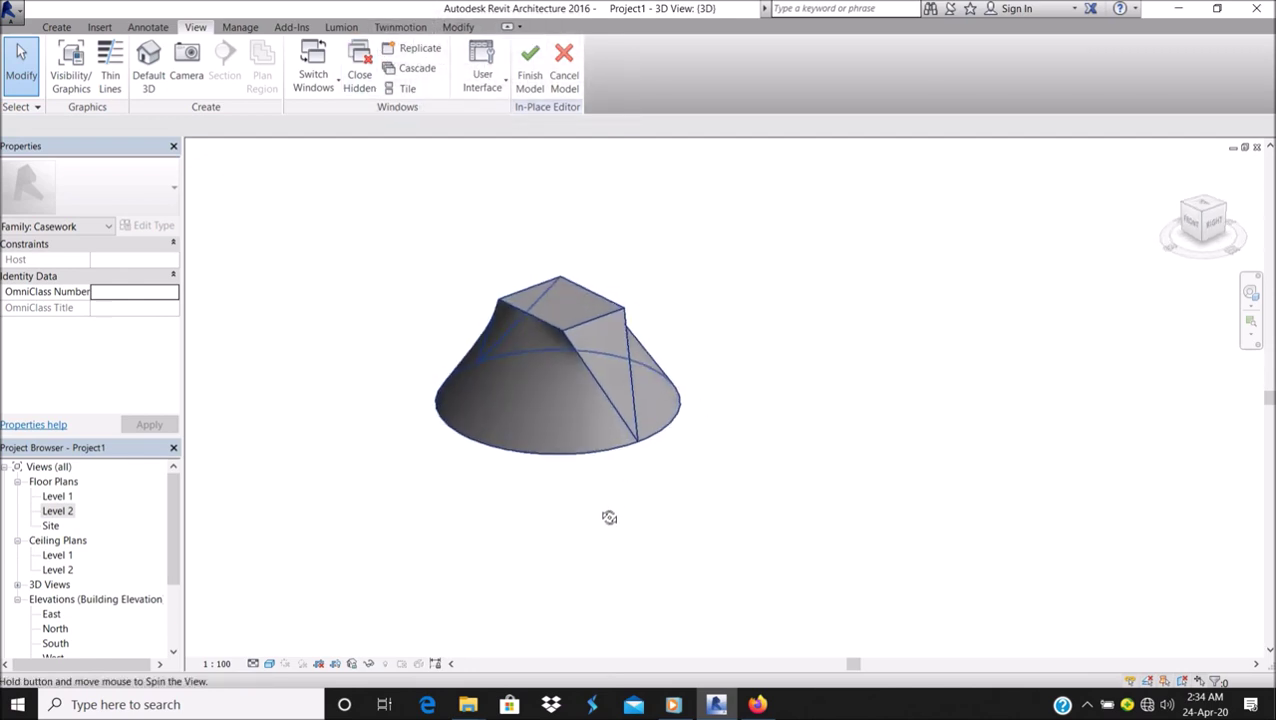
scroll(578, 273, "up", 2)
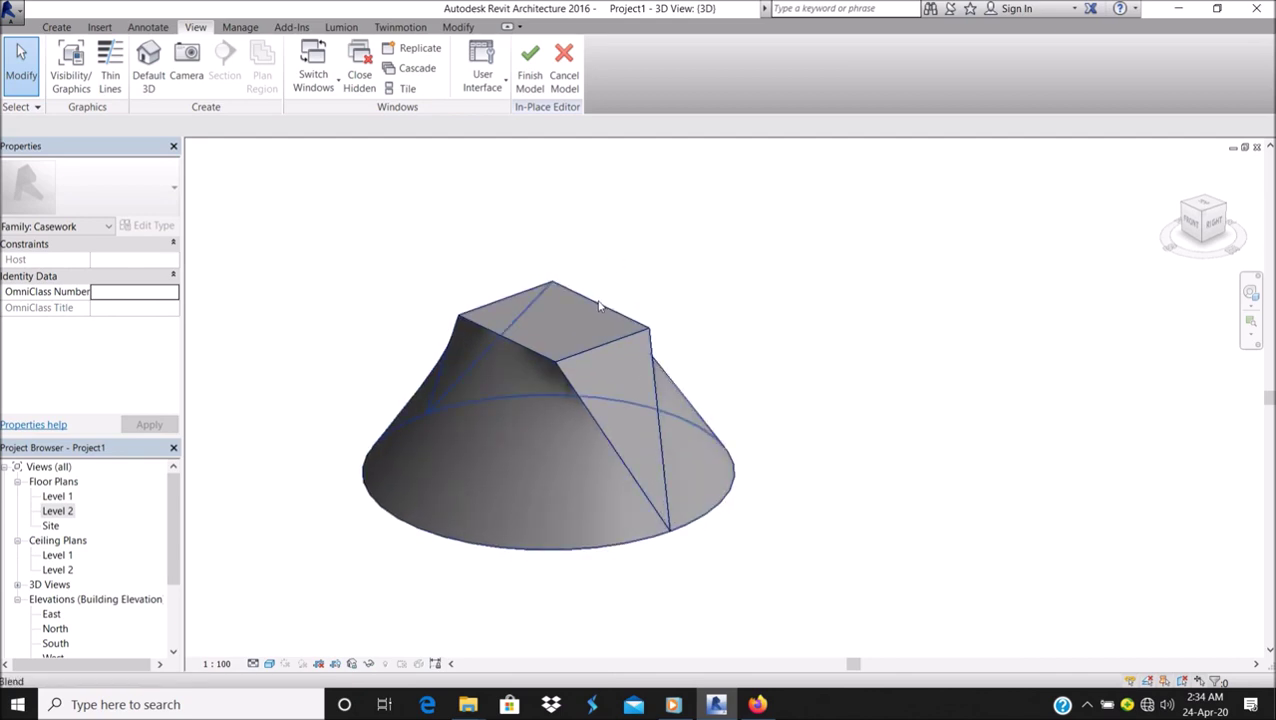
left_click(598, 305)
left_click(700, 258)
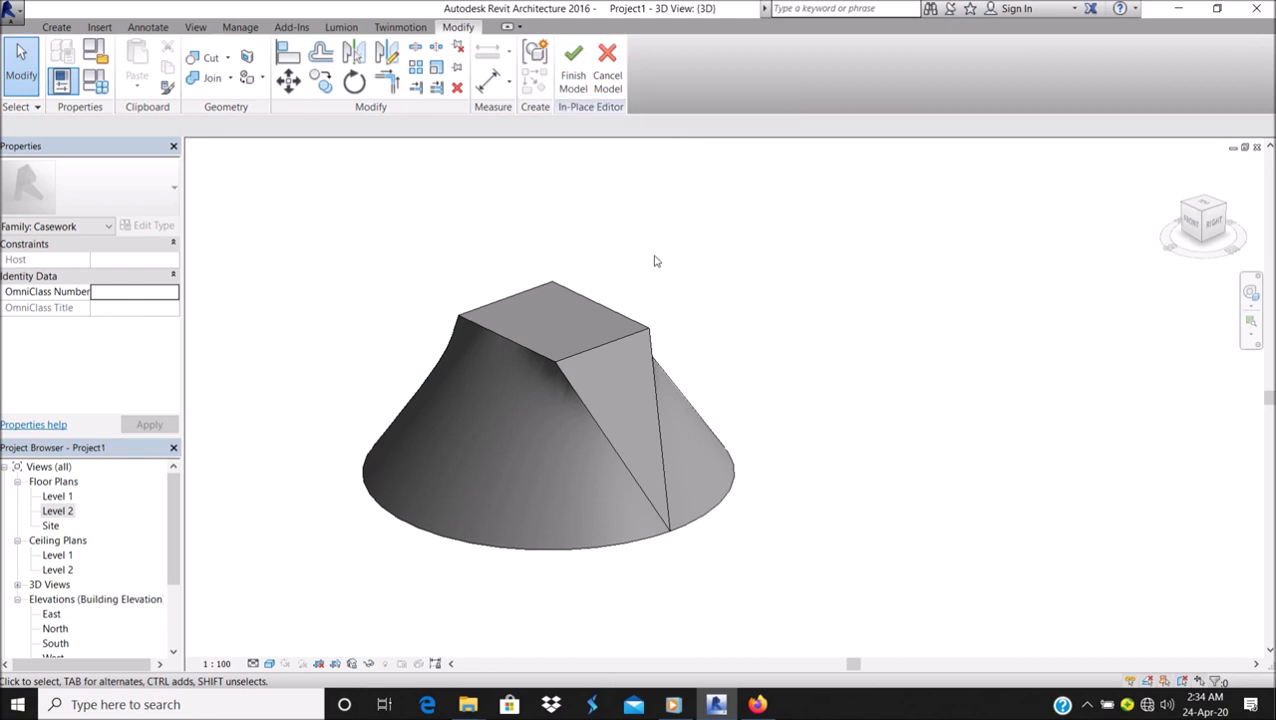
left_click(612, 310)
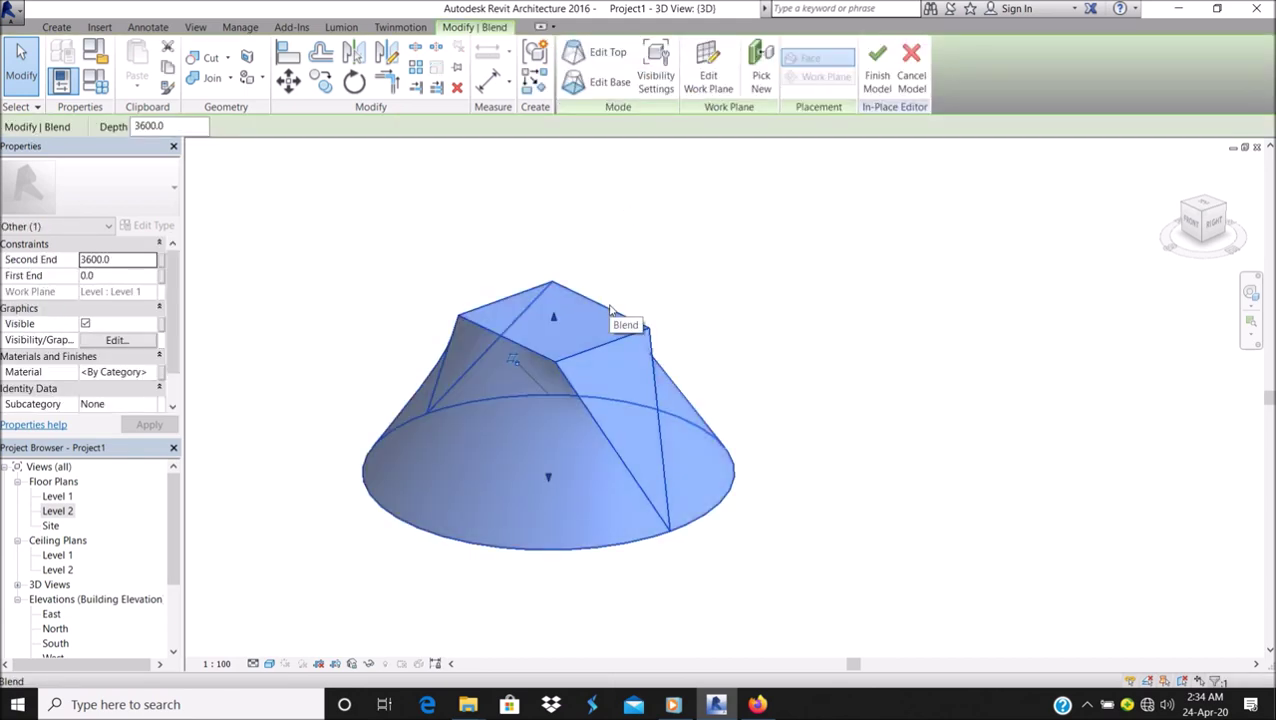
left_click(883, 74)
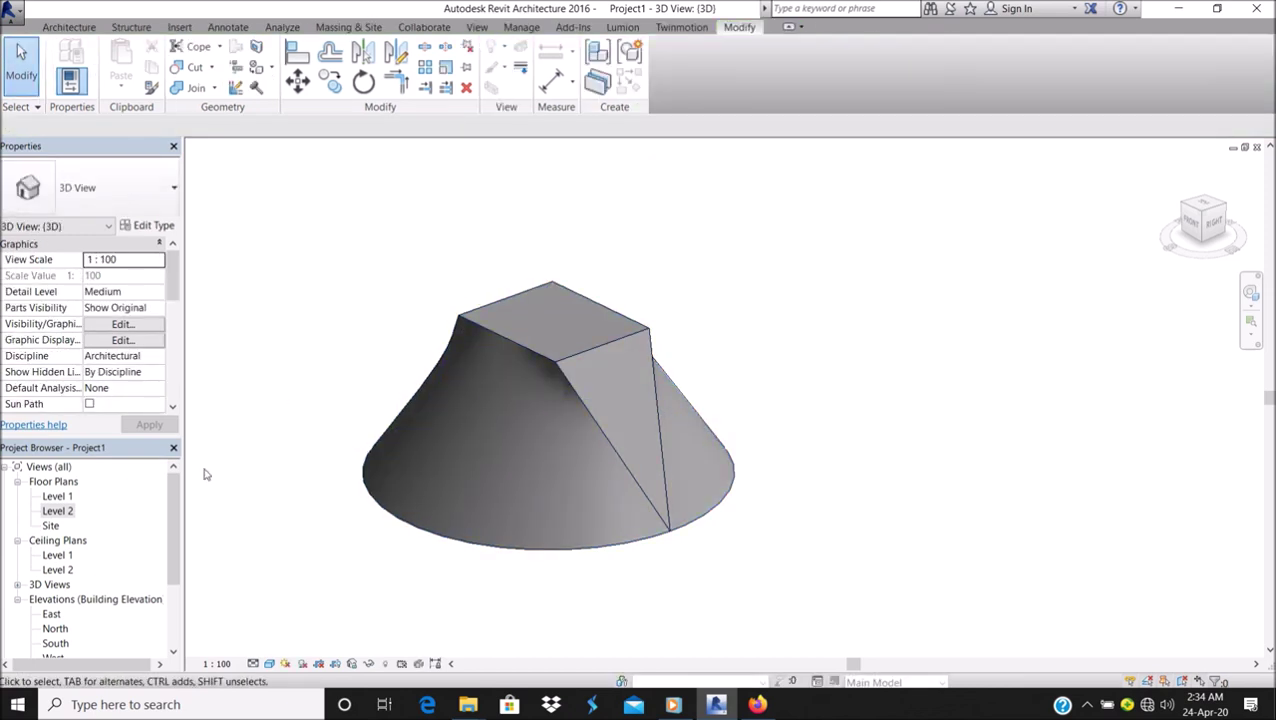
Delete the finished blended casework model.
scroll(388, 392, "down", 4)
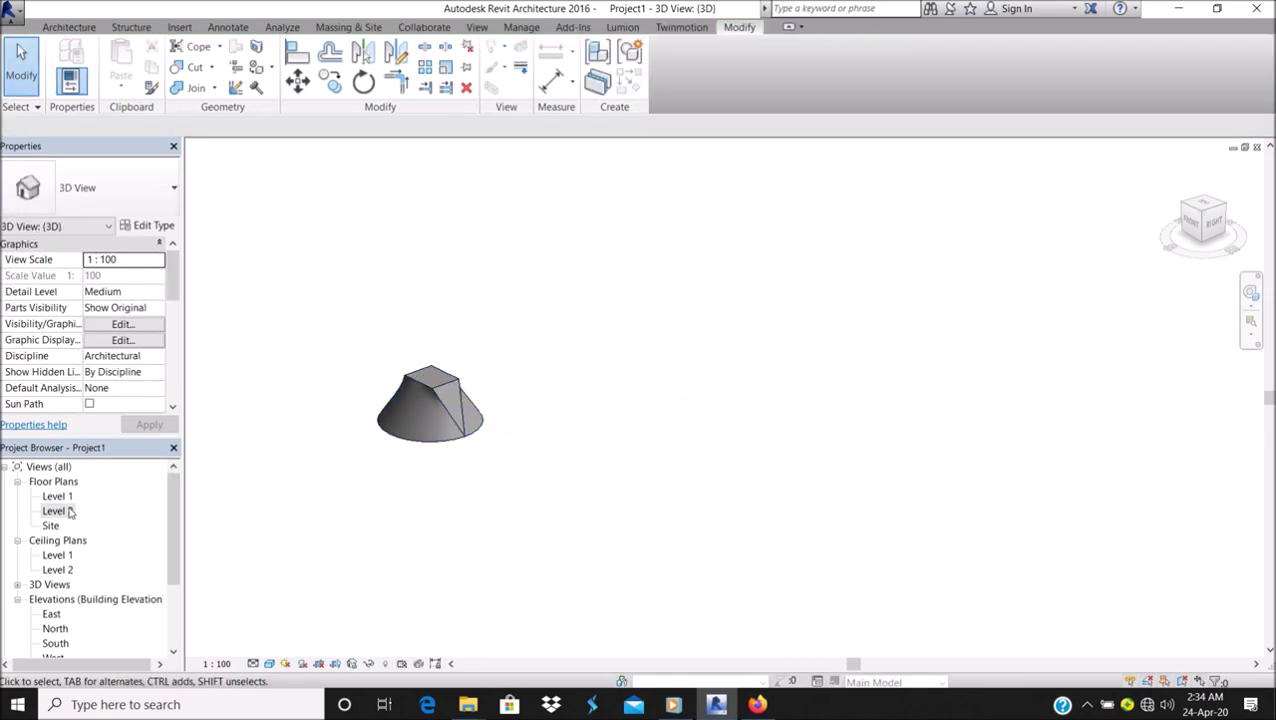
left_click(446, 390)
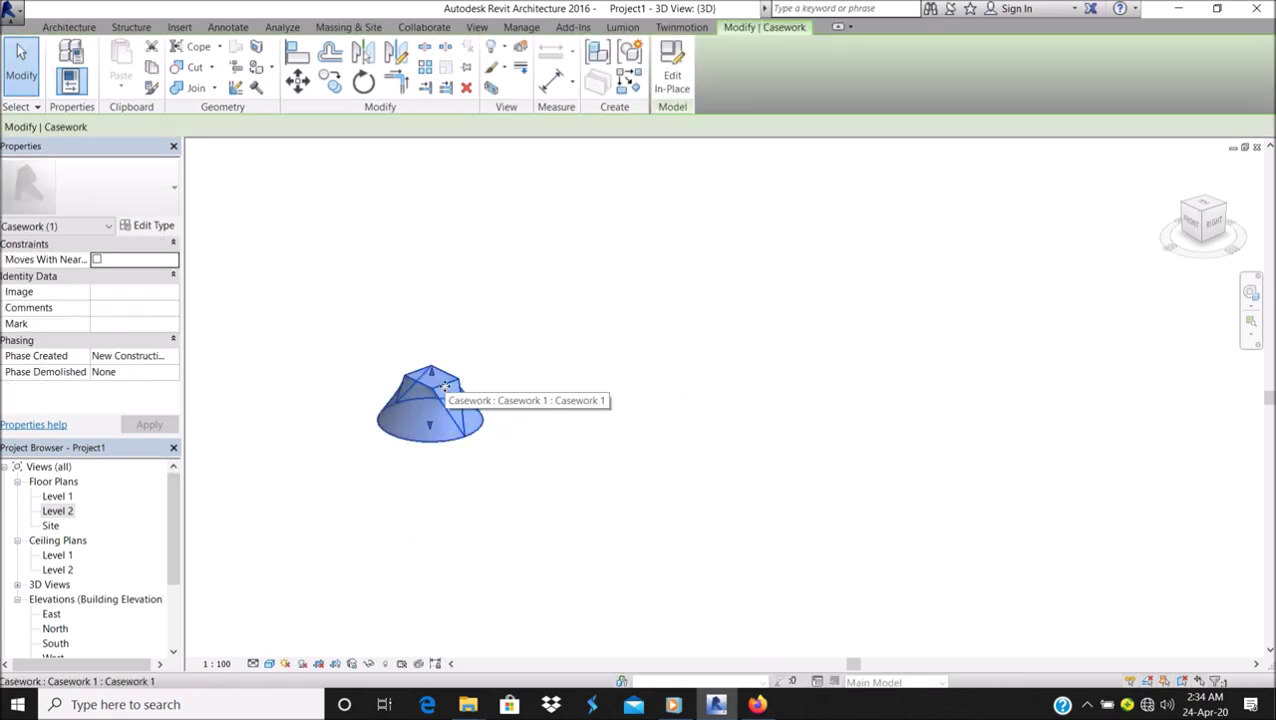
key("Delete")
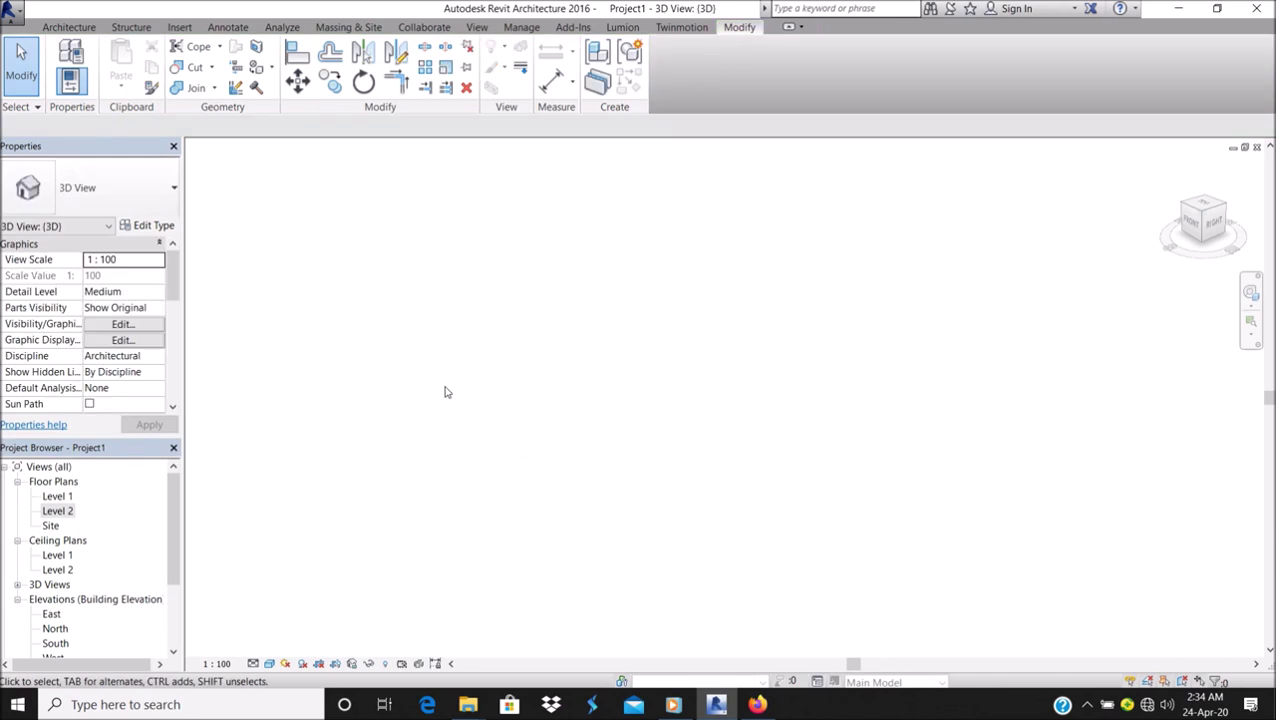
Start a new in-place Casework model with the default name and begin a swept blend.
left_click(67, 25)
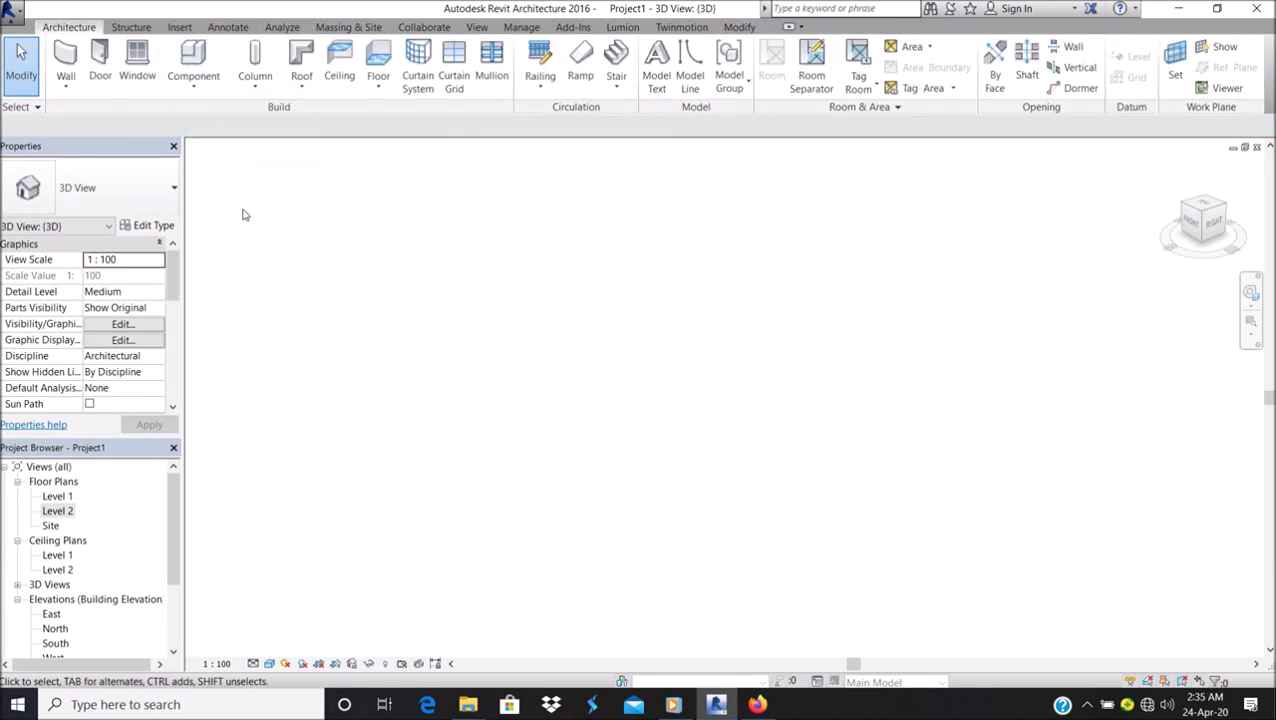
left_click(193, 60)
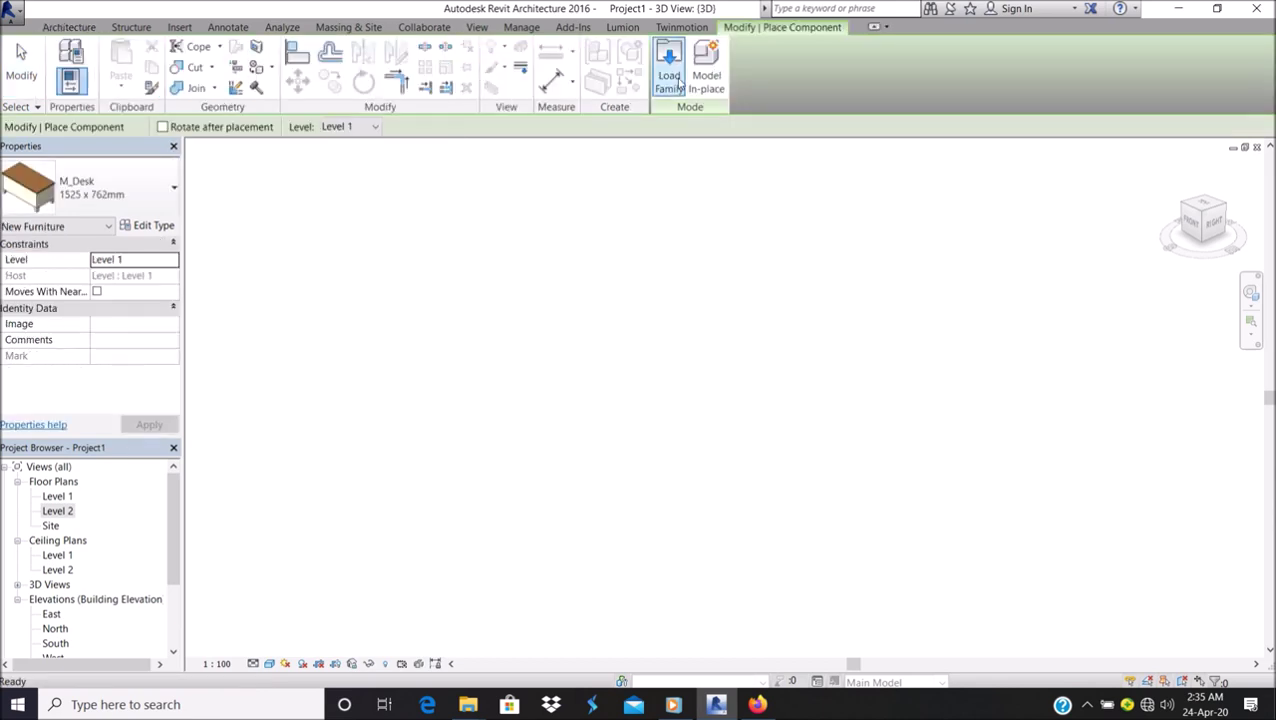
left_click(706, 80)
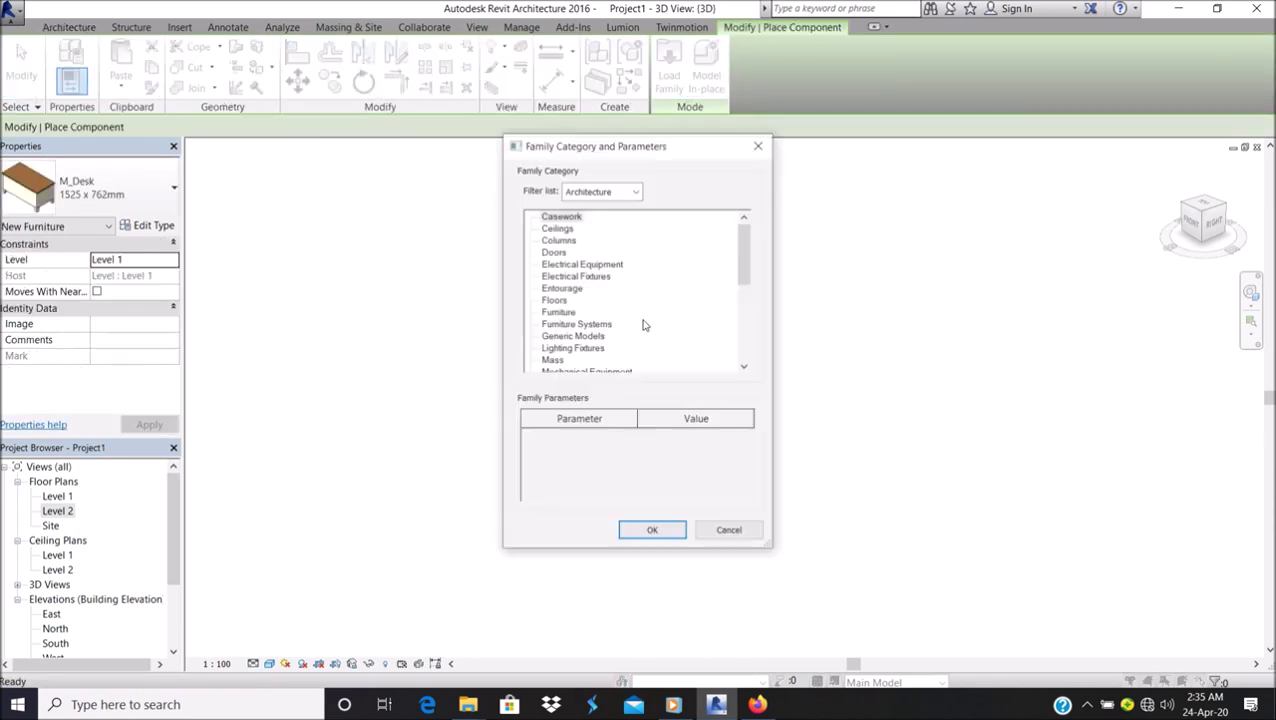
left_click(652, 532)
left_click(640, 379)
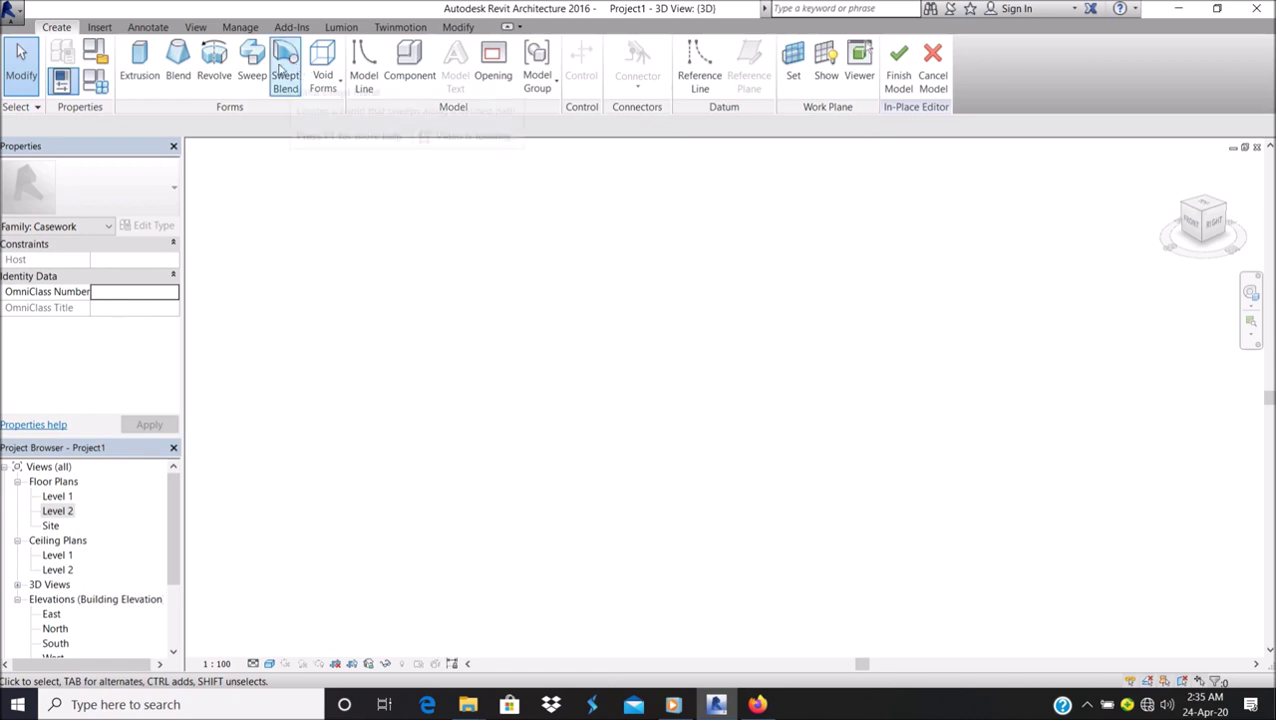
left_click(283, 72)
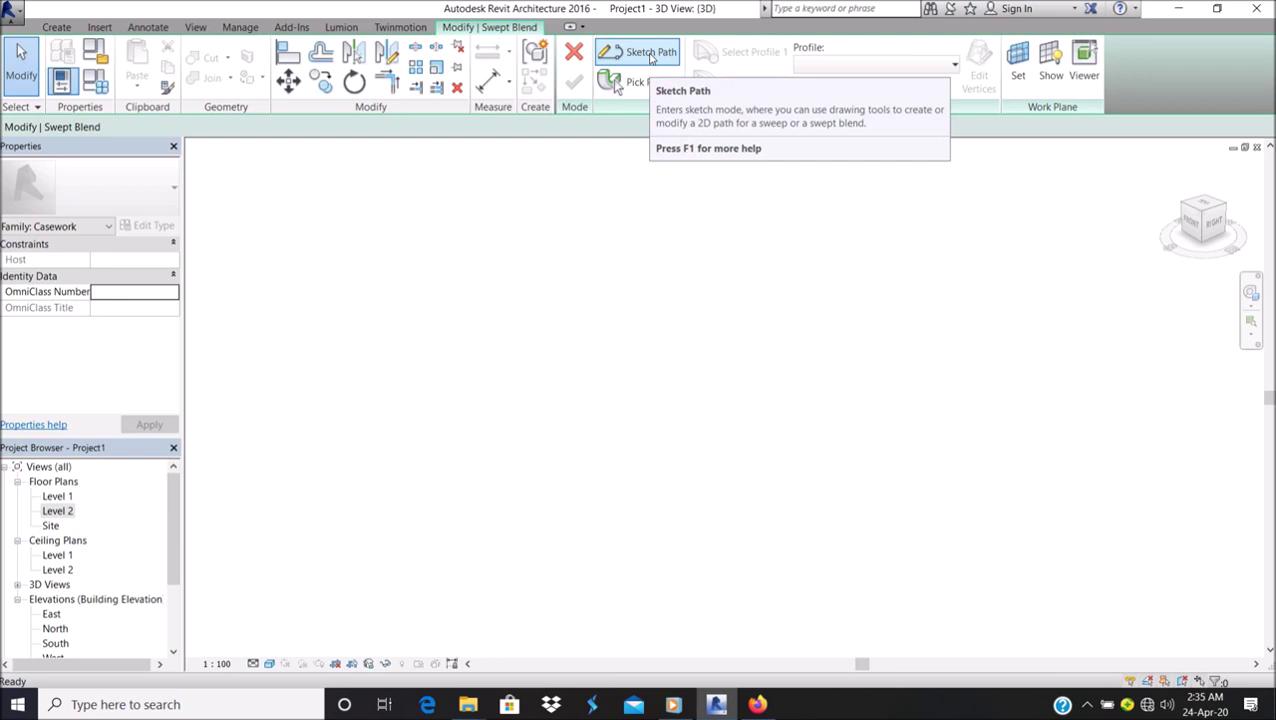
Enter Sketch Path for the swept blend, abandon an arc, and open the Level 1 plan.
left_click(651, 55)
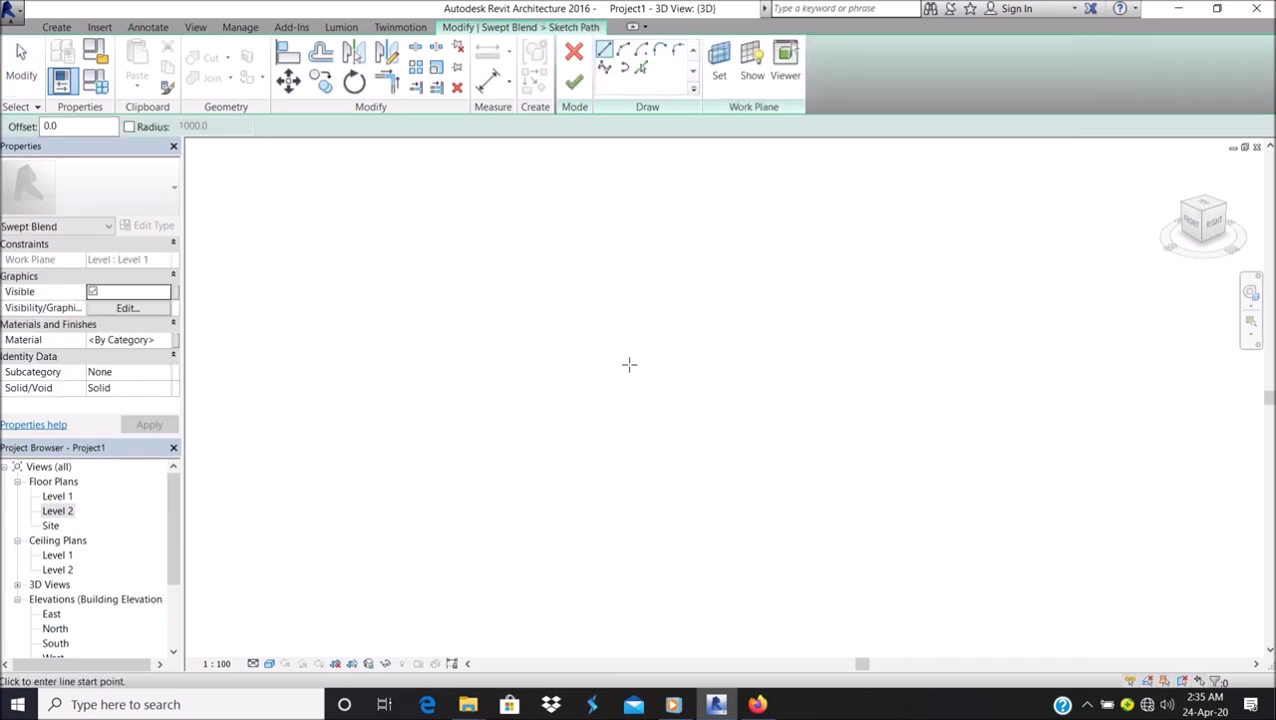
left_click(625, 49)
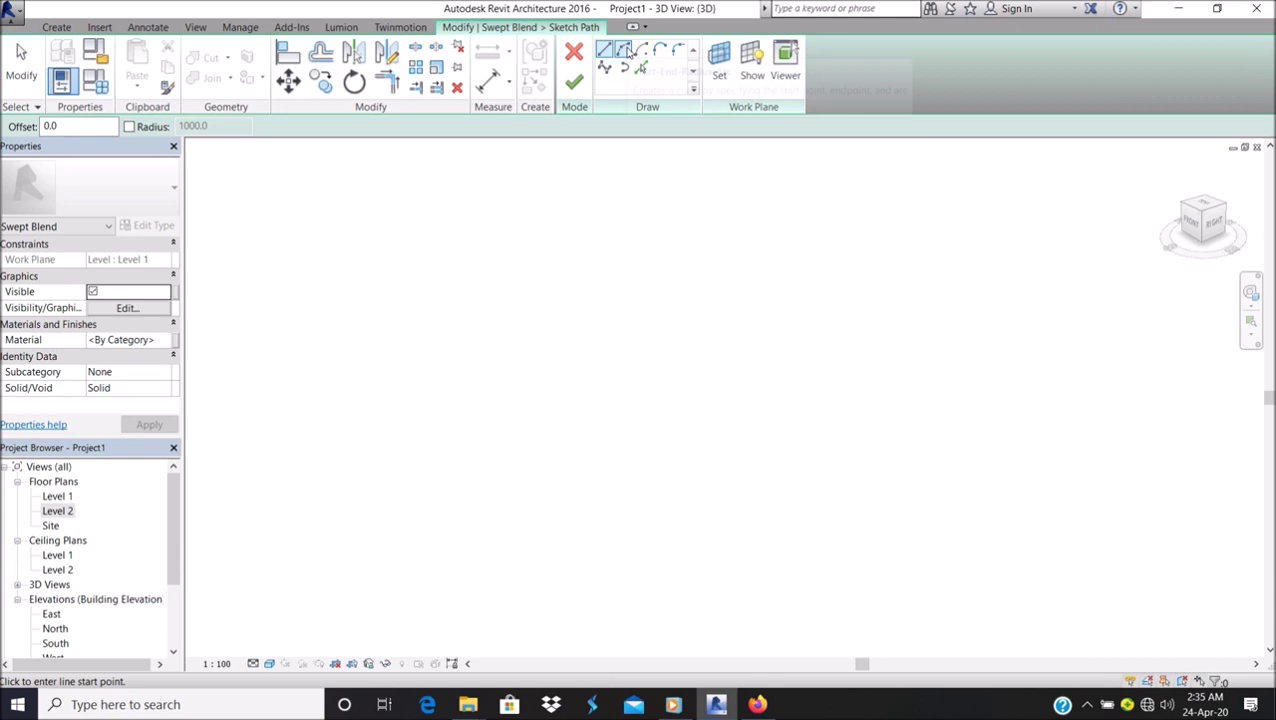
left_click(609, 434)
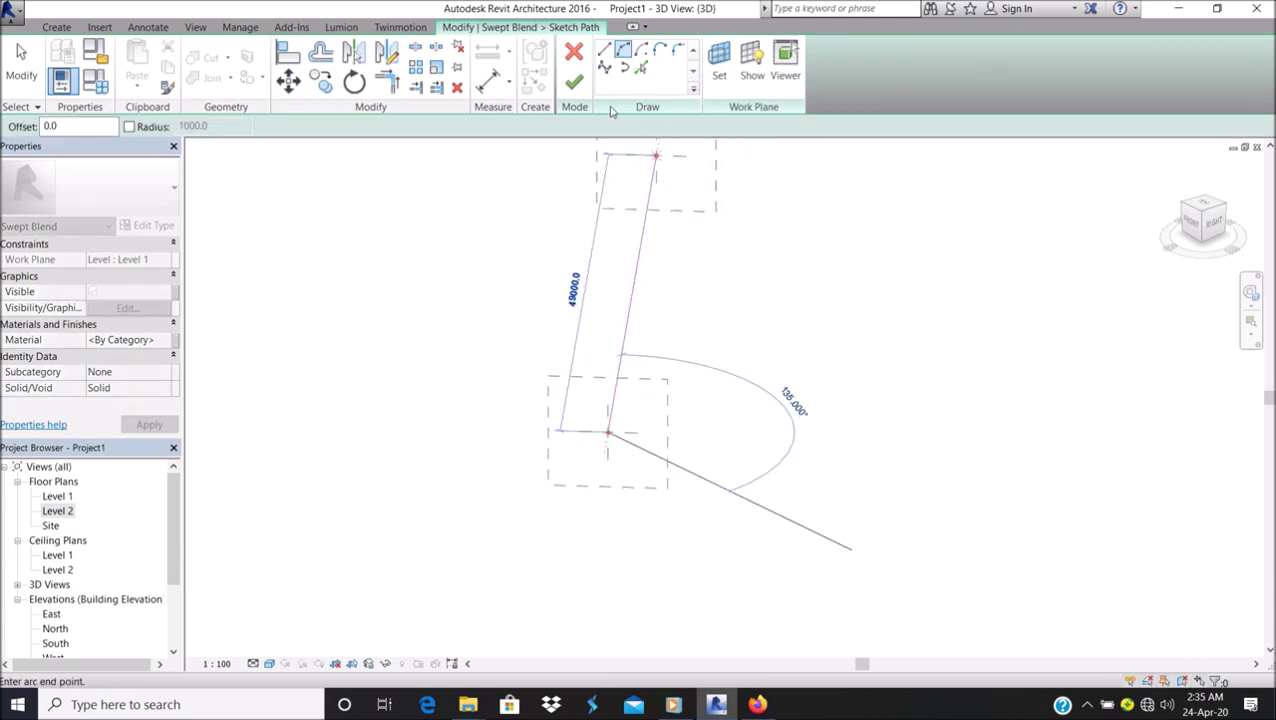
mouse_move(605, 78)
middle_mouse_down("shift")
mouse_move(541, 285)
mouse_move(299, 276)
middle_mouse_up("shift")
key("Escape")
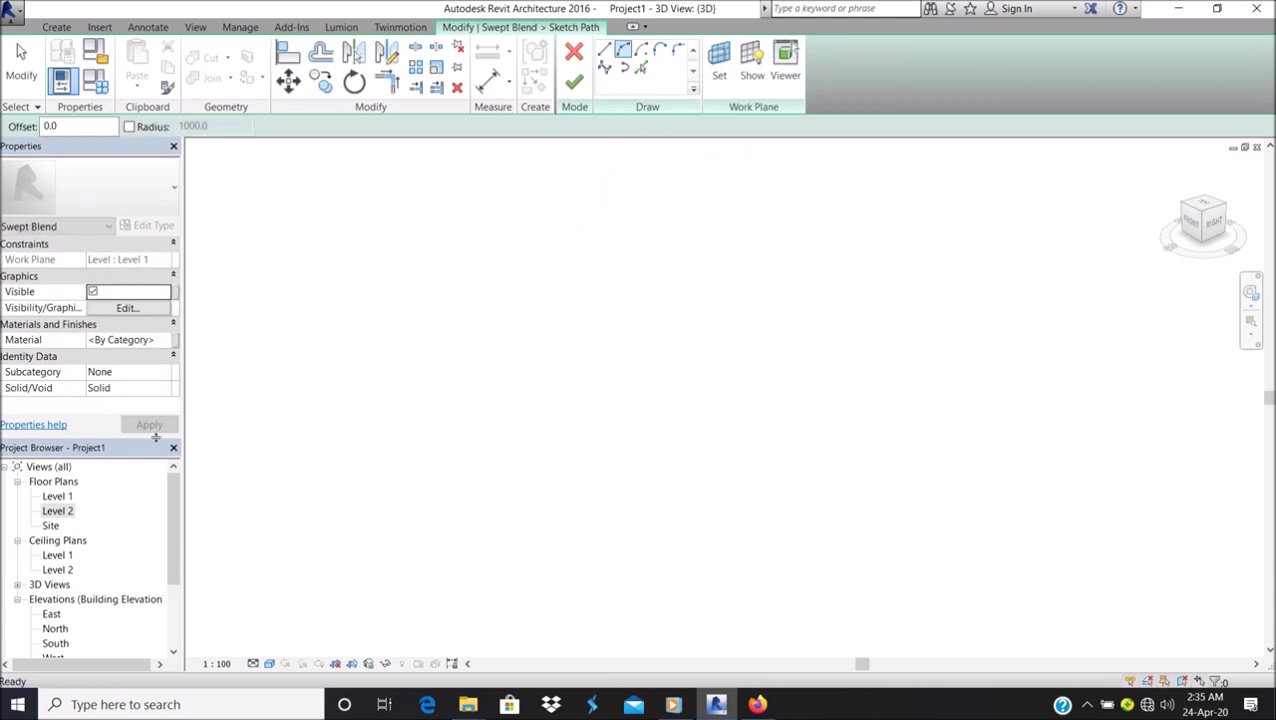
double_click(57, 497)
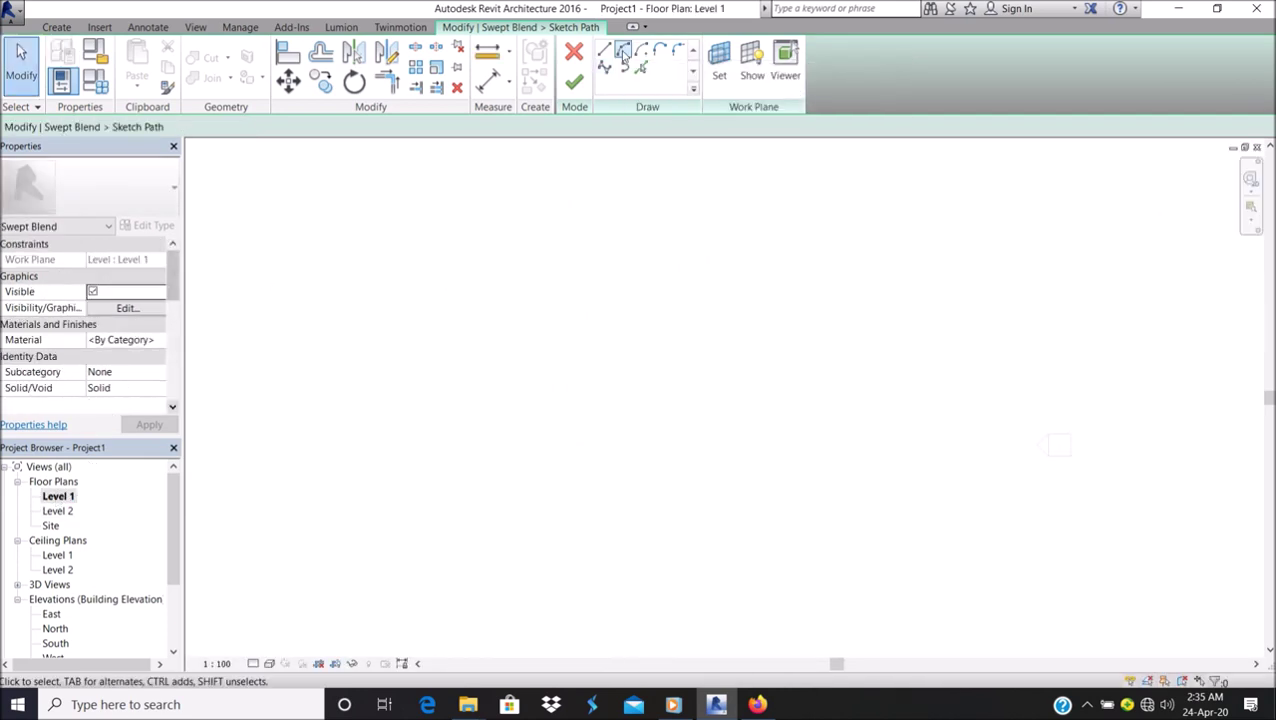
Draw a 21100-long vertical helper line on Level 1 after abandoning a first arc.
left_click(622, 52)
left_click(656, 455)
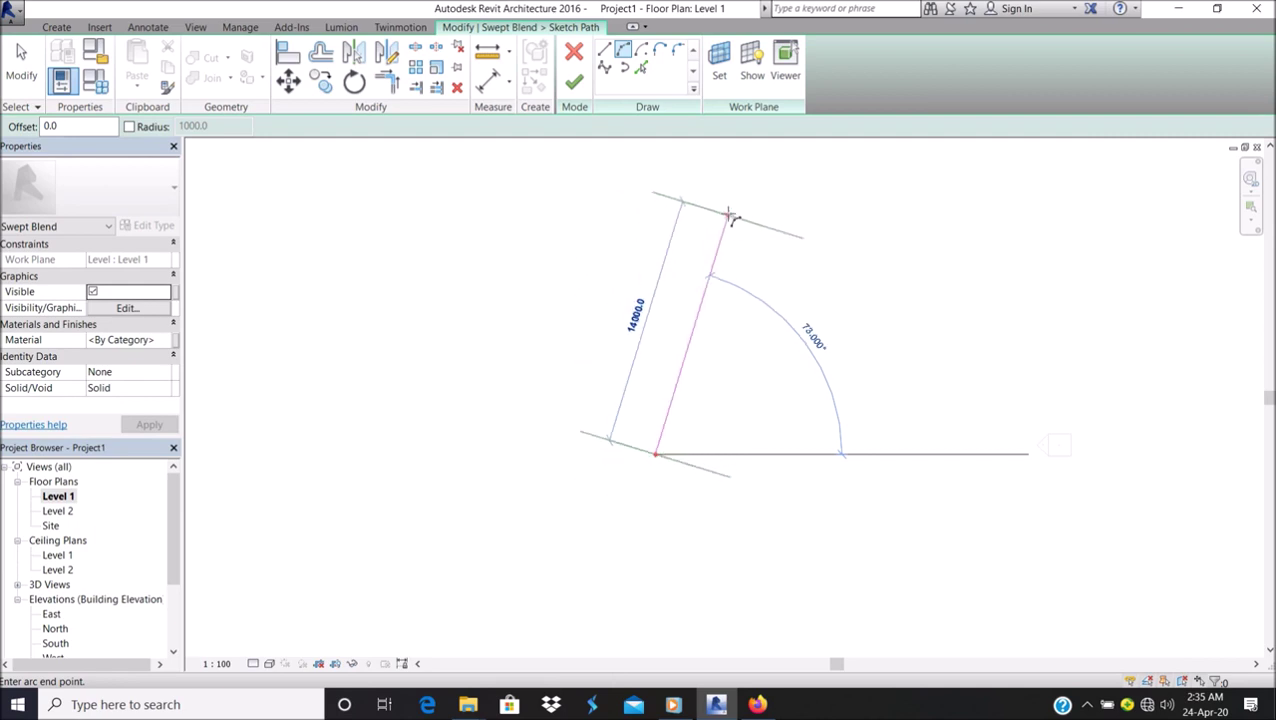
left_click(777, 193)
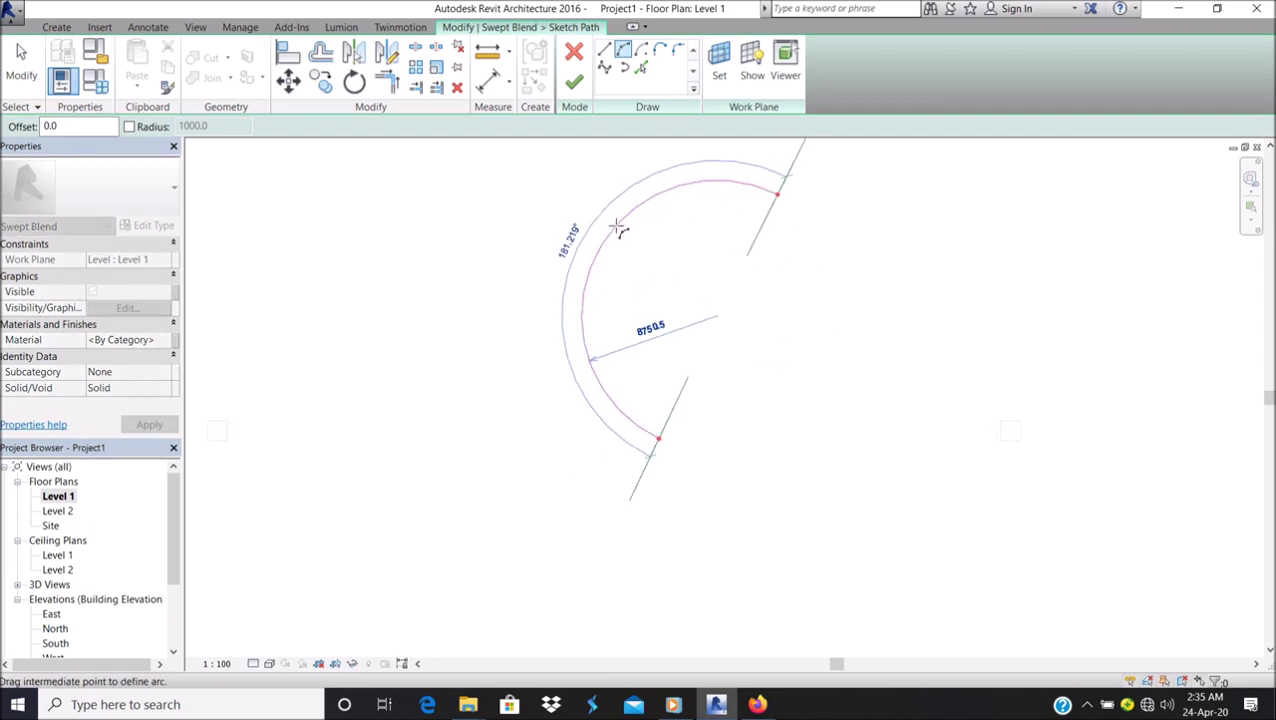
key("Escape")
key("Escape")
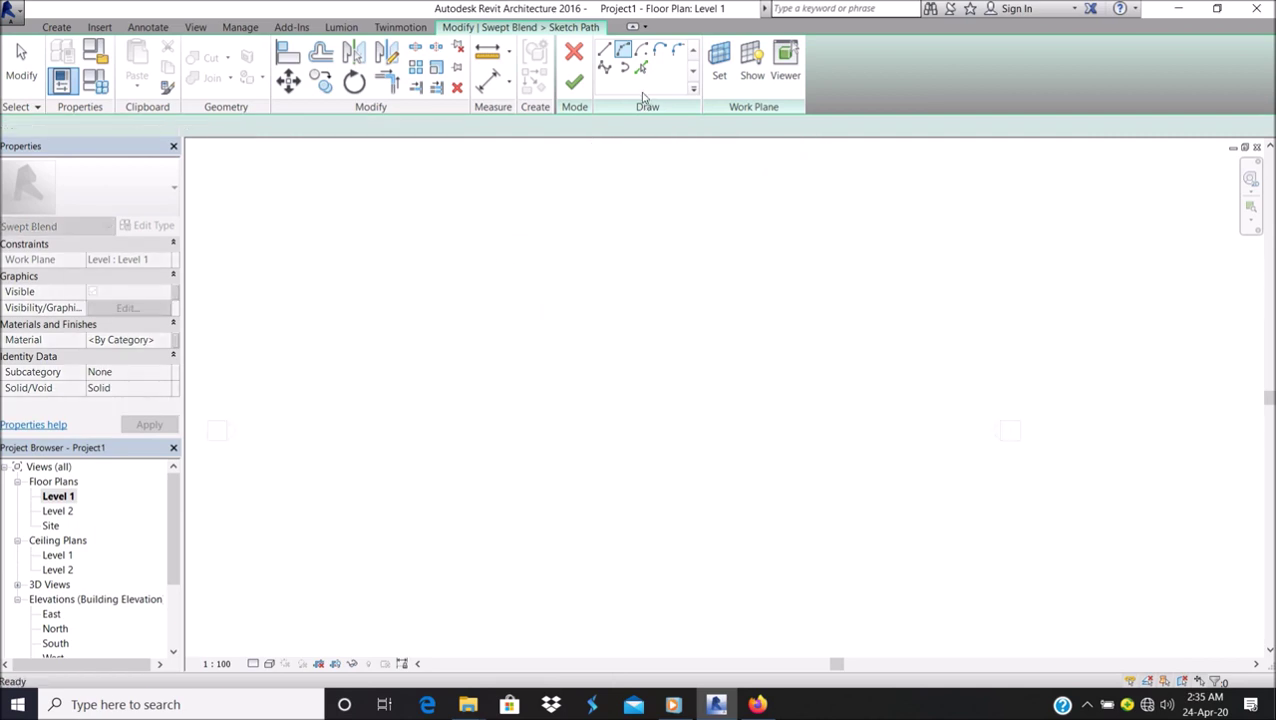
left_click(604, 51)
left_click(661, 222)
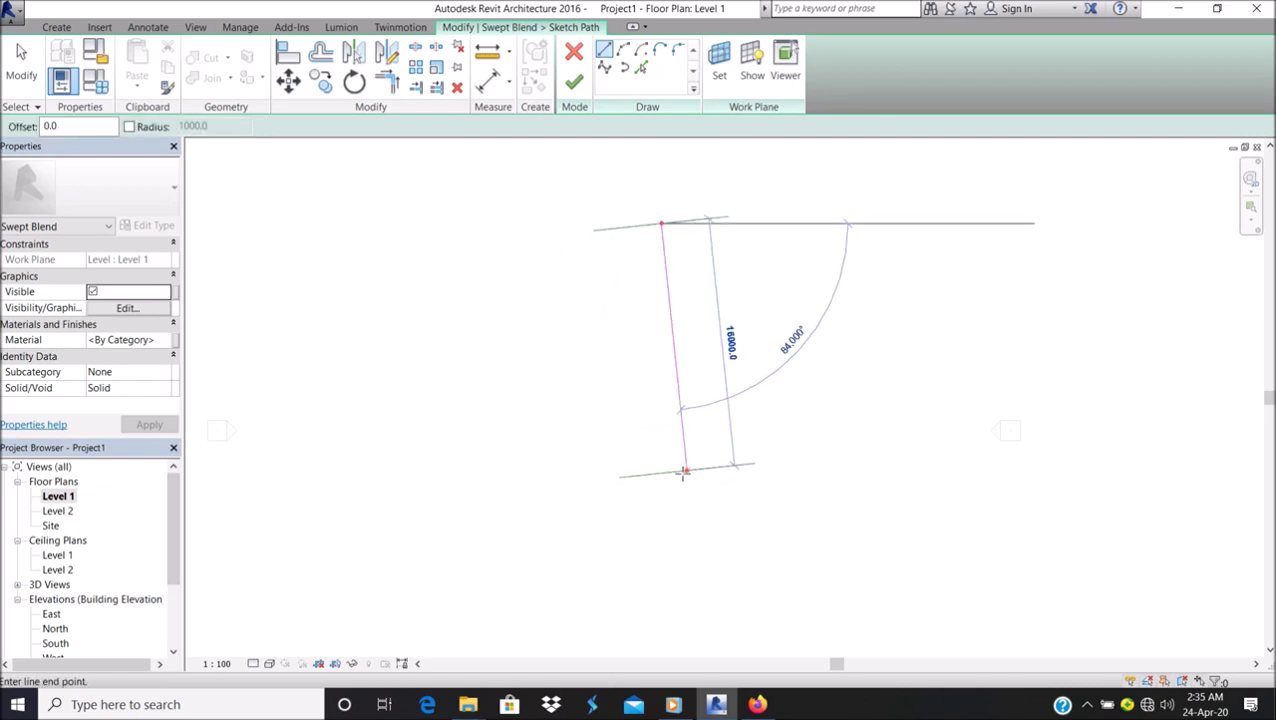
left_click(661, 550)
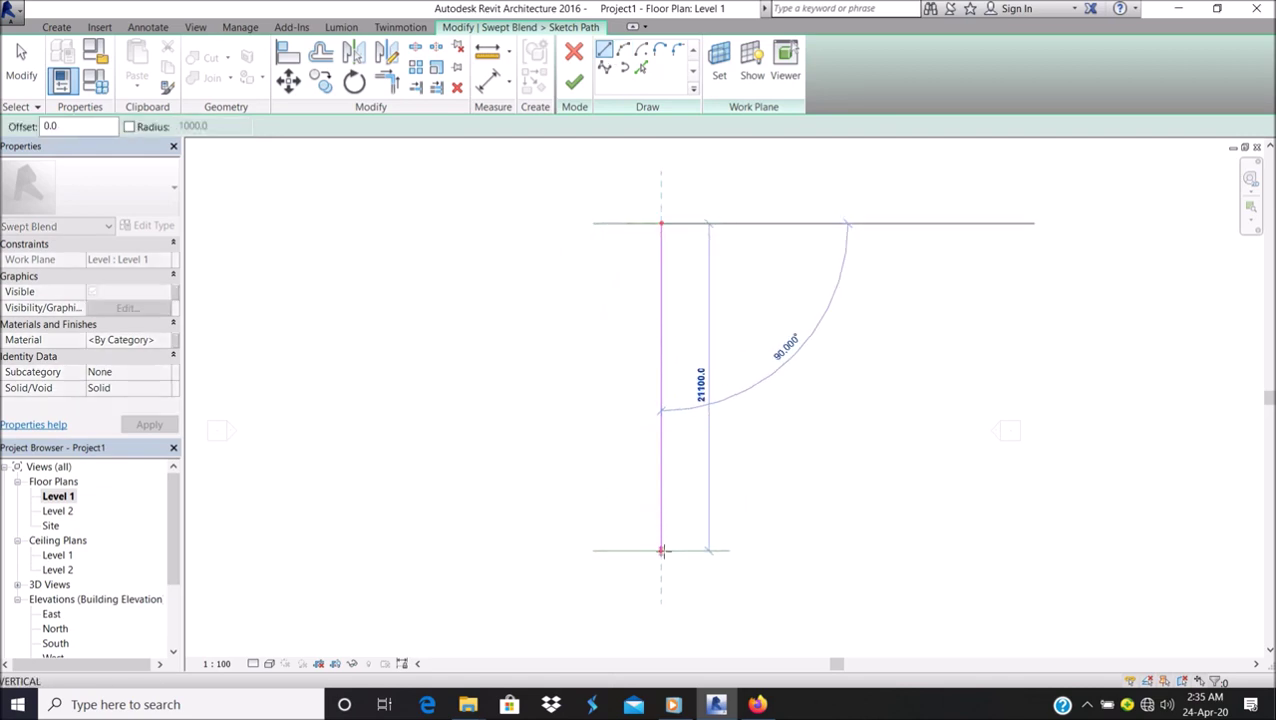
Draw a left-bulging 10550-radius semicircle between the line's ends and delete the helper line.
left_click(623, 51)
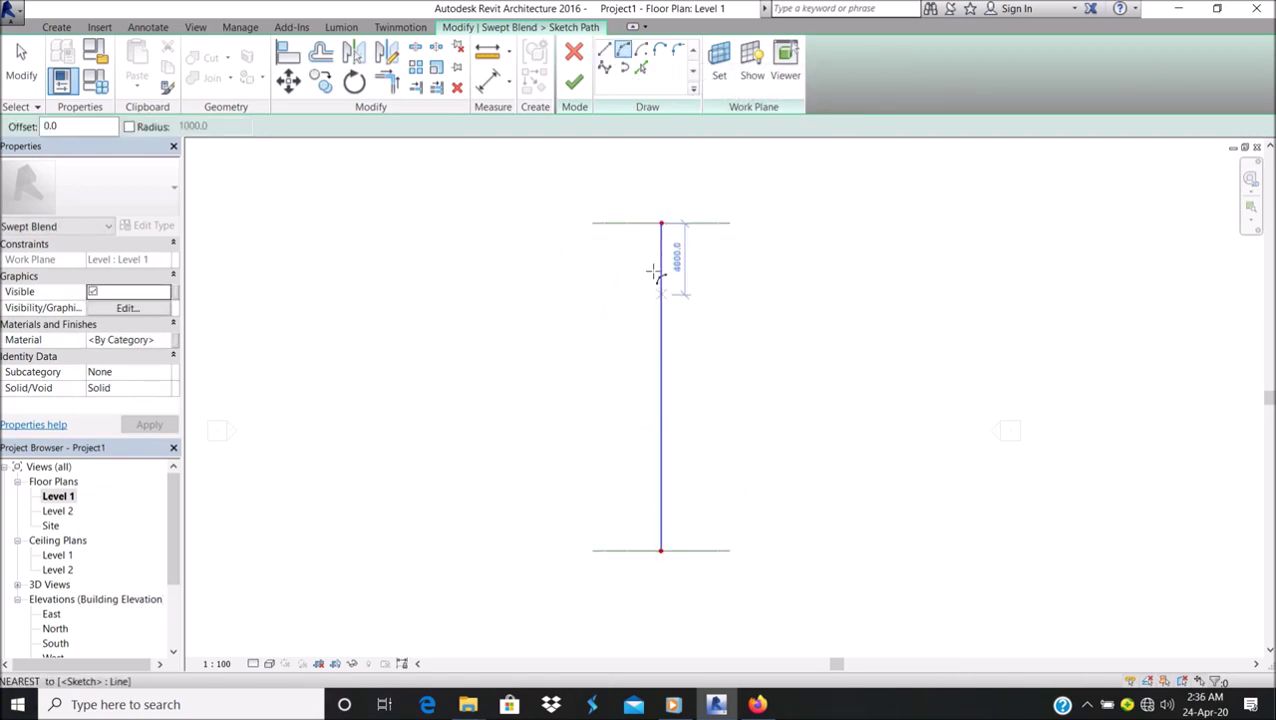
left_click(661, 222)
left_click(661, 550)
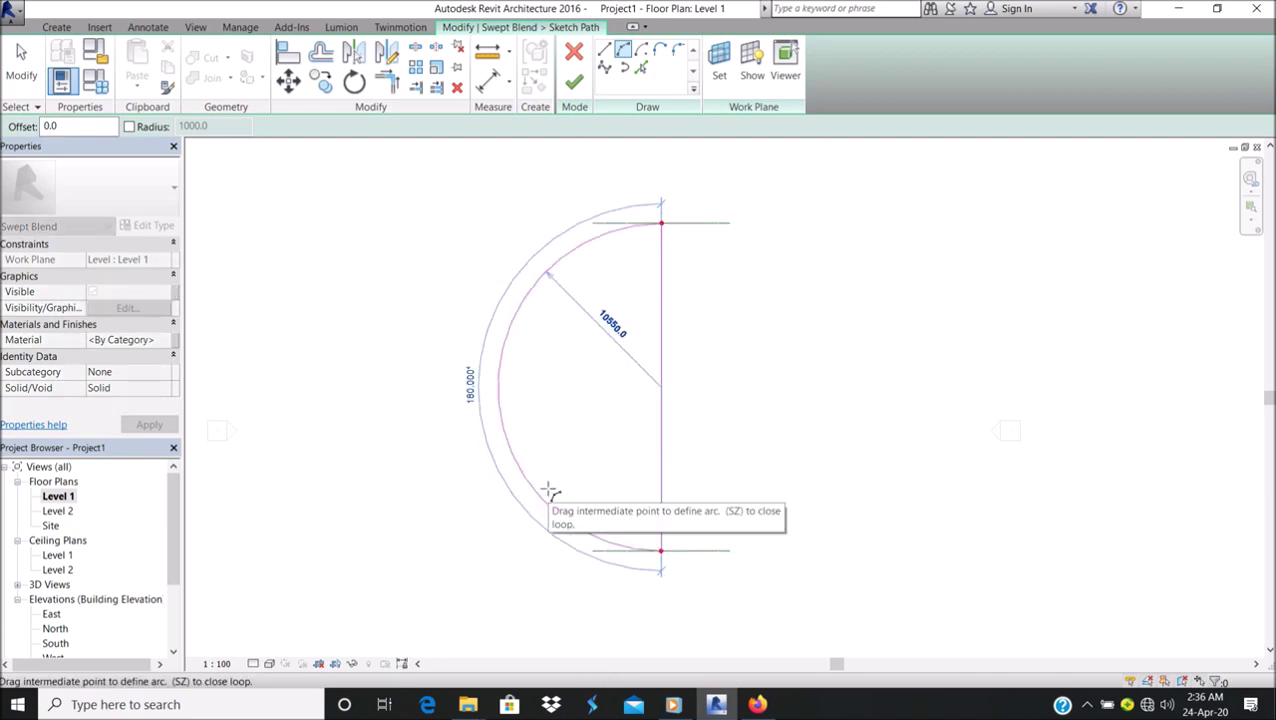
left_click(550, 492)
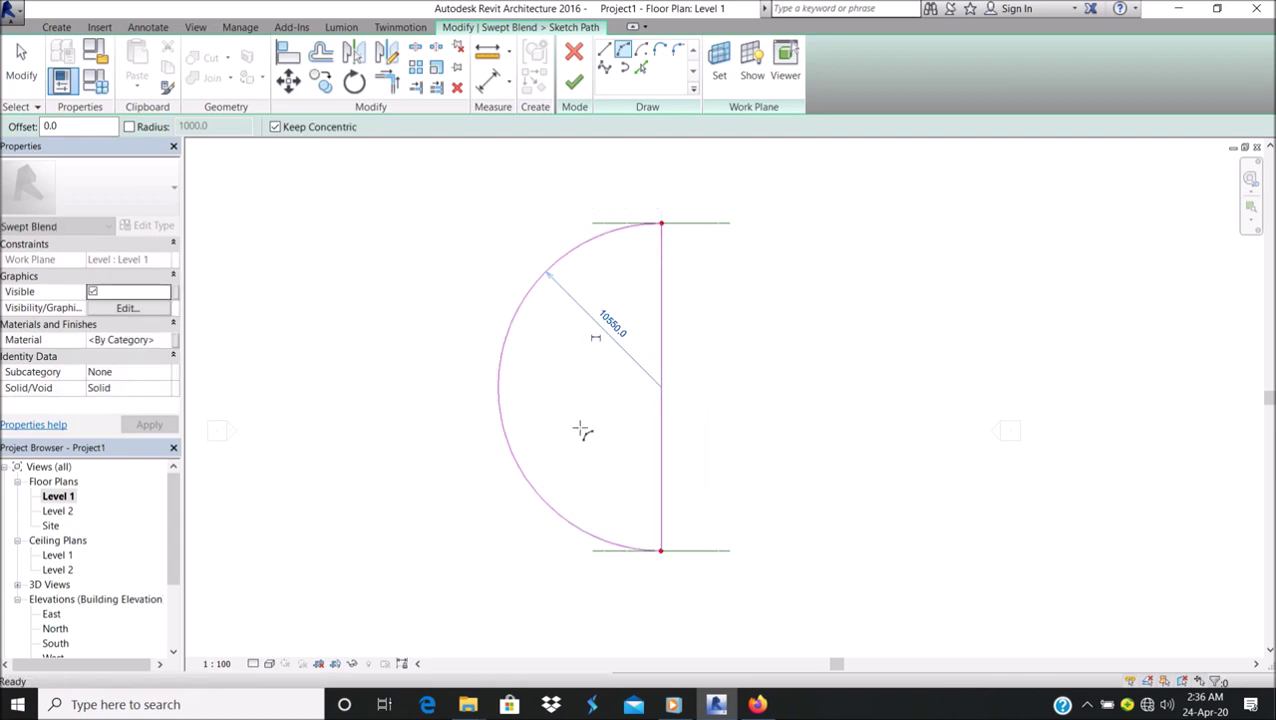
key("Escape")
left_click(660, 353)
key("Delete")
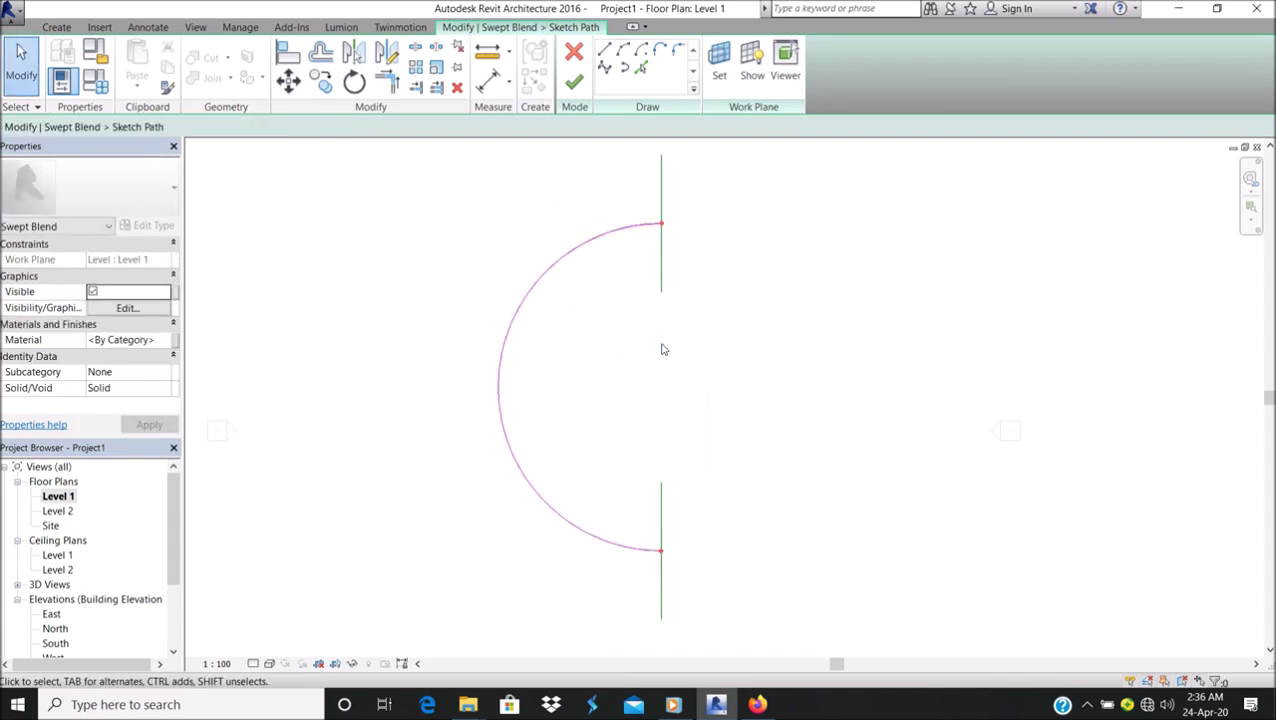
scroll(690, 252, "down", 1)
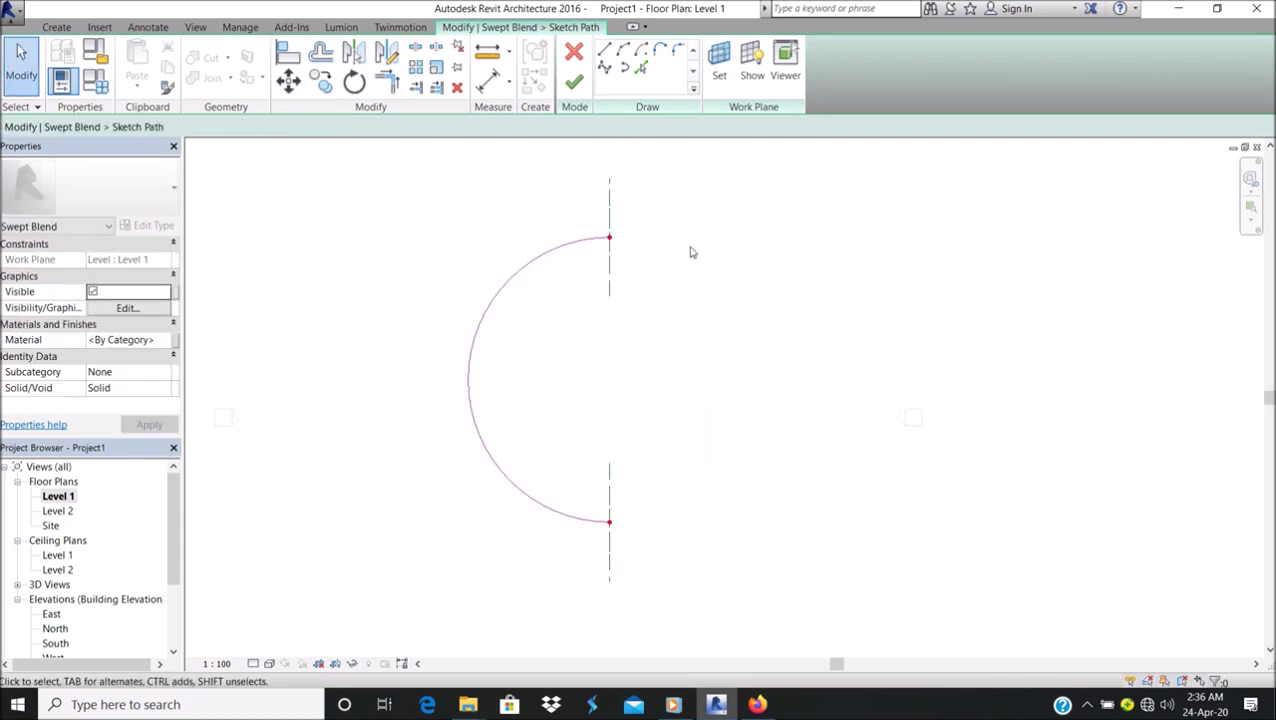
left_click(610, 265)
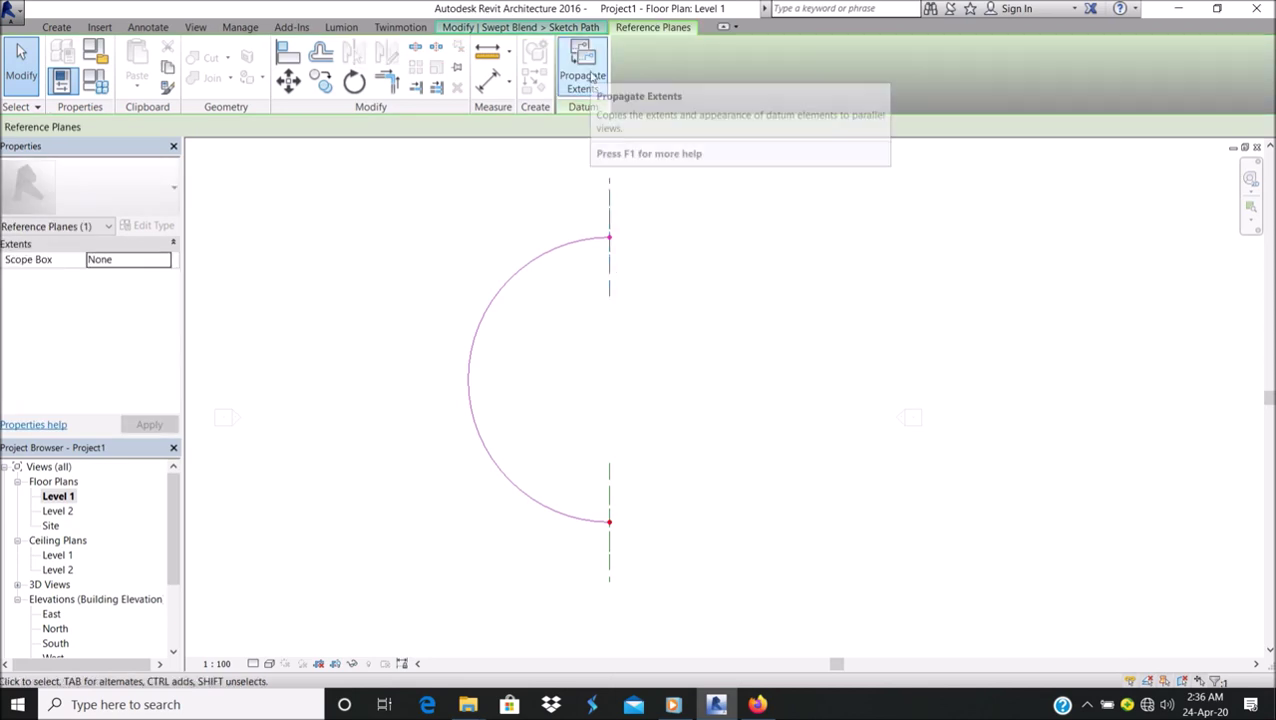
Finish the semicircular path sketch and start editing Profile 1's sketch.
left_click(662, 268)
left_click(577, 84)
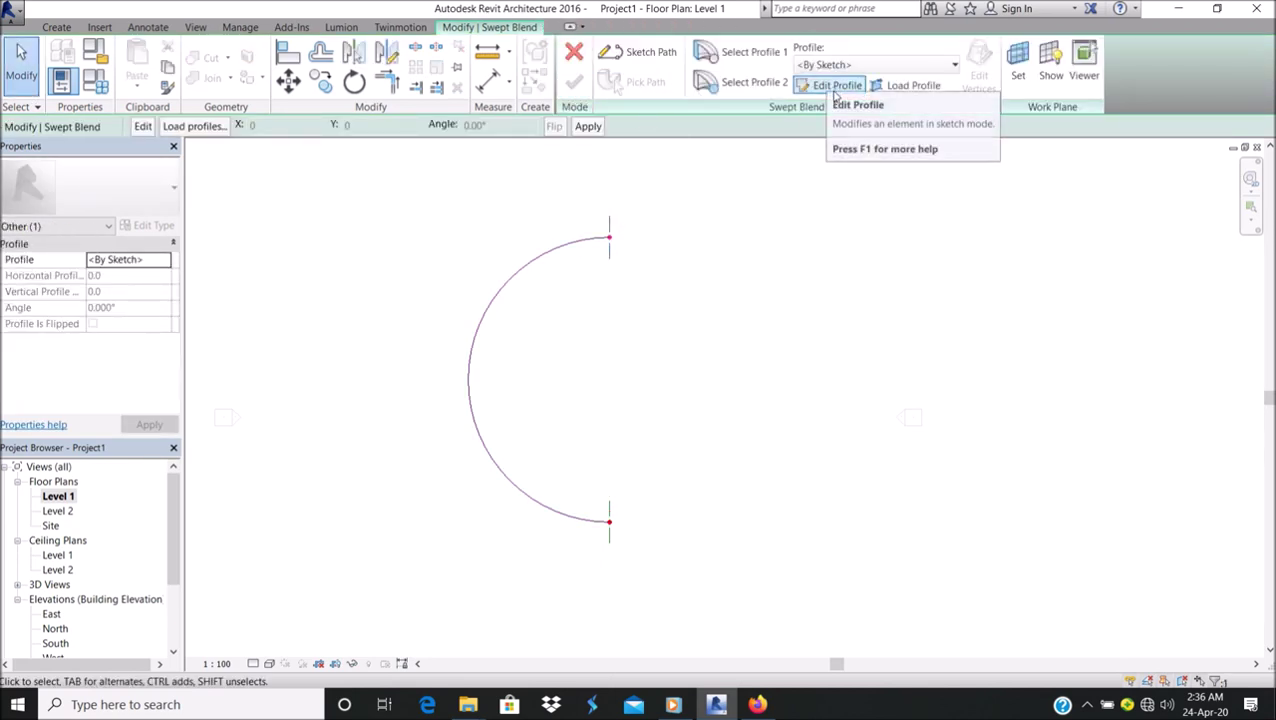
left_click(740, 52)
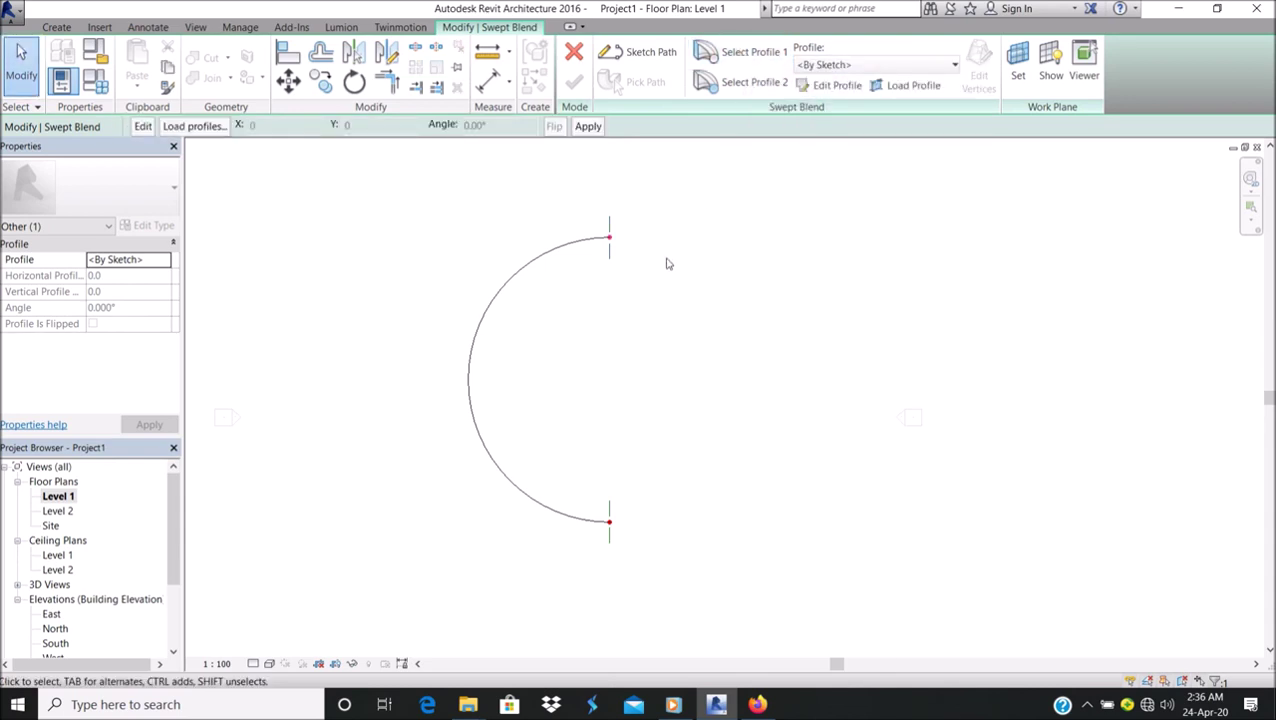
left_click(145, 128)
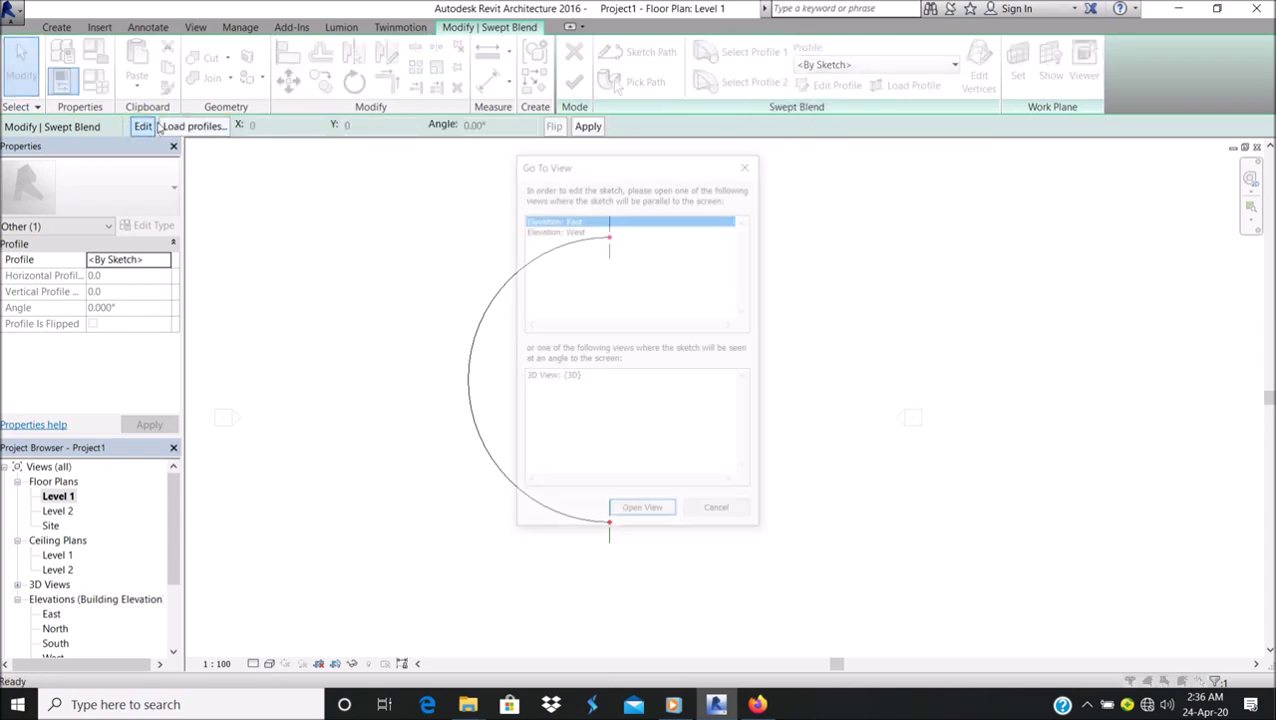
In the East elevation, sketch a thin closed rectangle 3500 long from the reference-plane intersection.
left_click(656, 514)
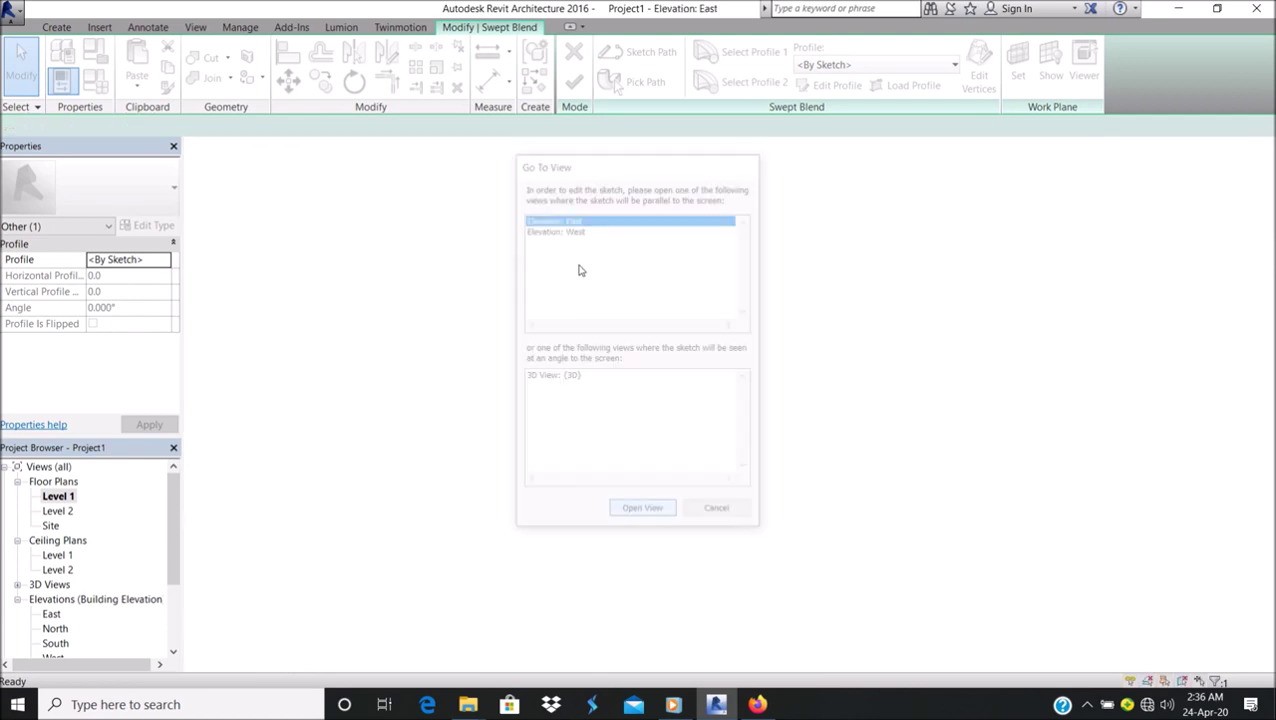
scroll(1080, 380, "up", 5)
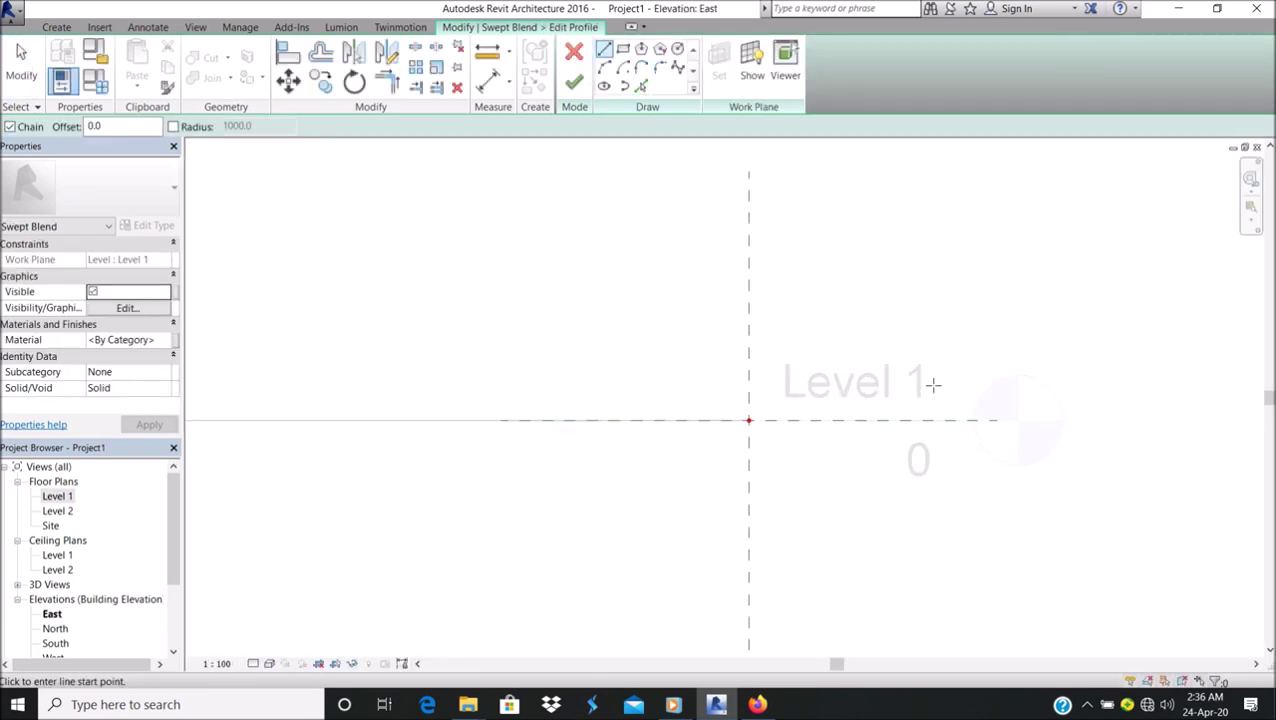
left_click(689, 431)
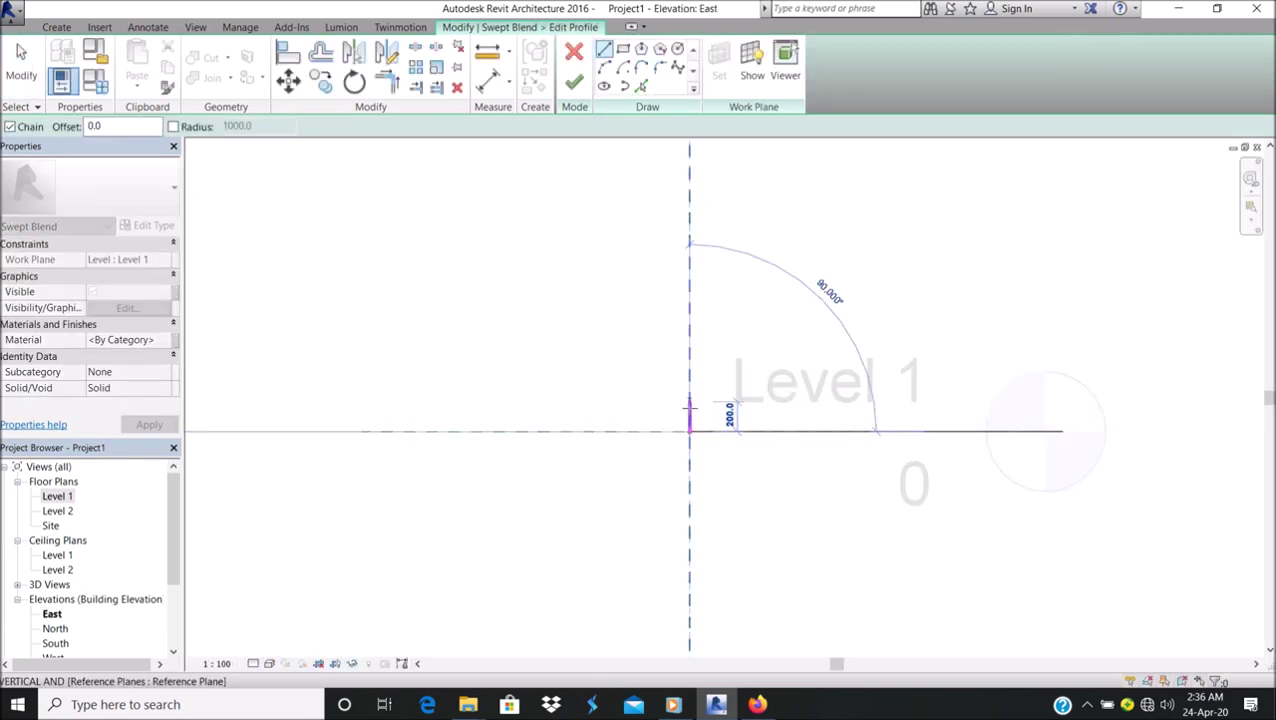
scroll(690, 415, "up", 2)
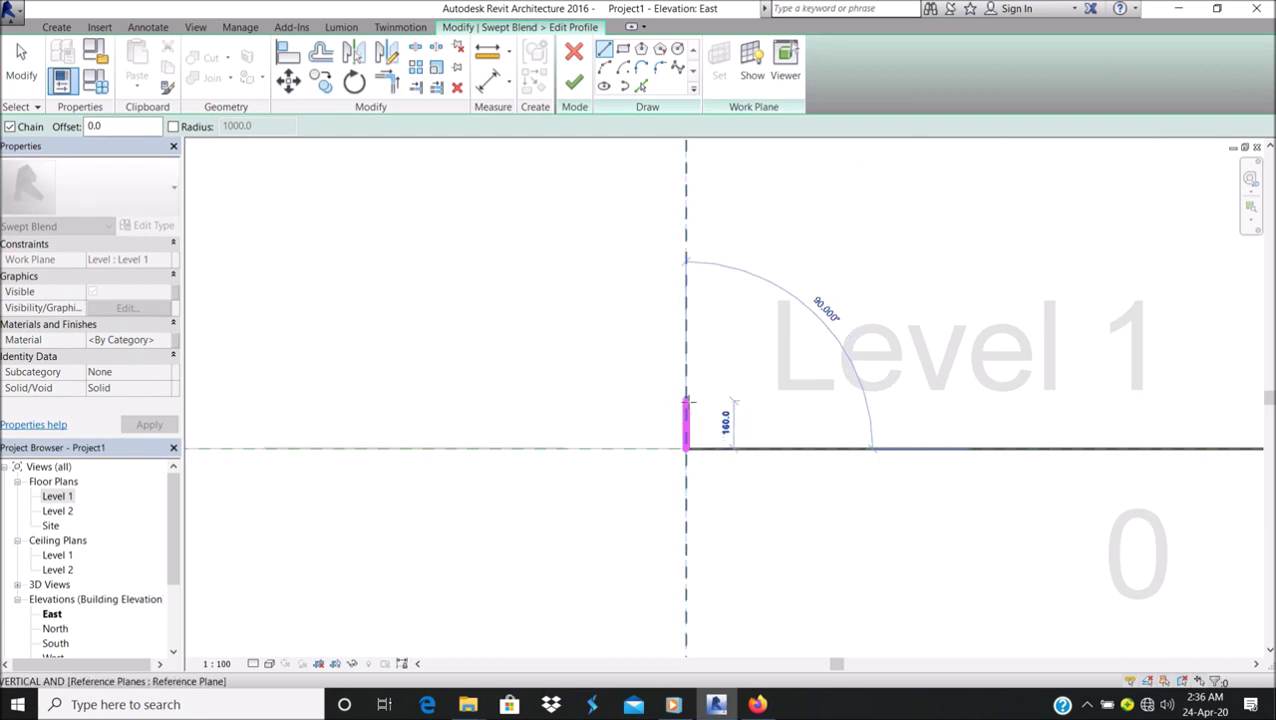
left_click(686, 388)
scroll(686, 388, "down", 4)
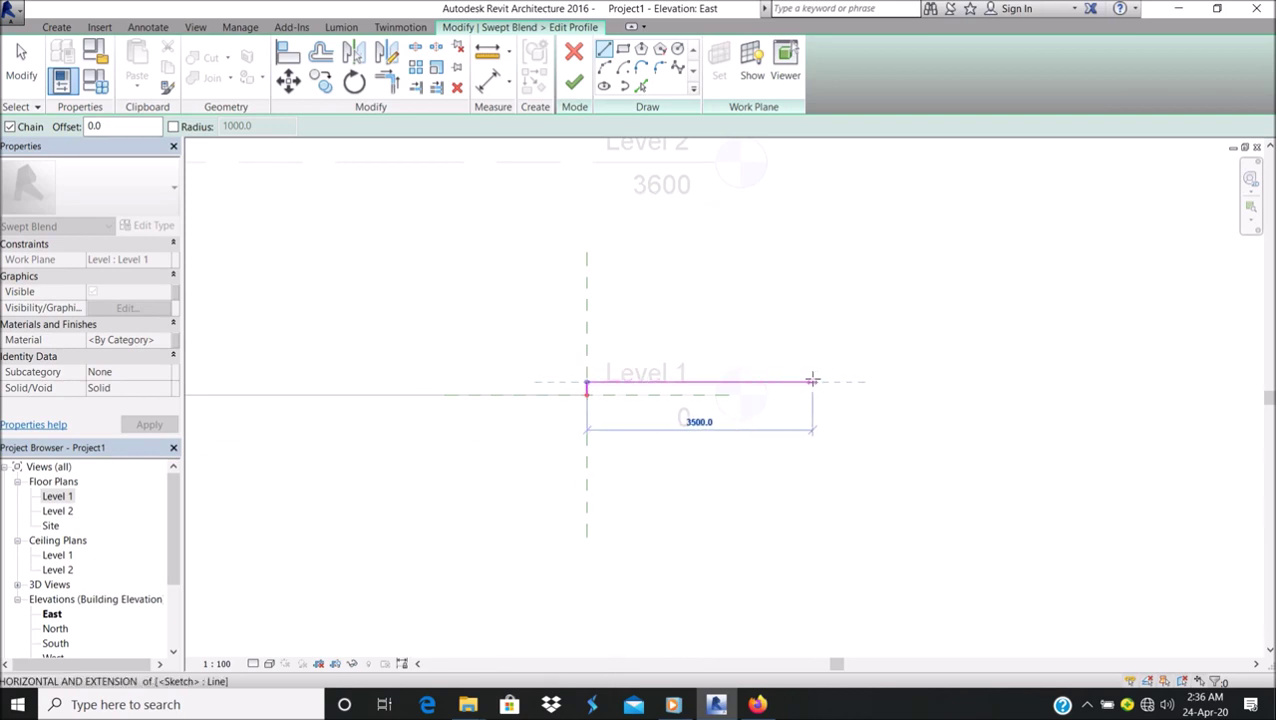
left_click(812, 383)
left_click(812, 394)
left_click(587, 394)
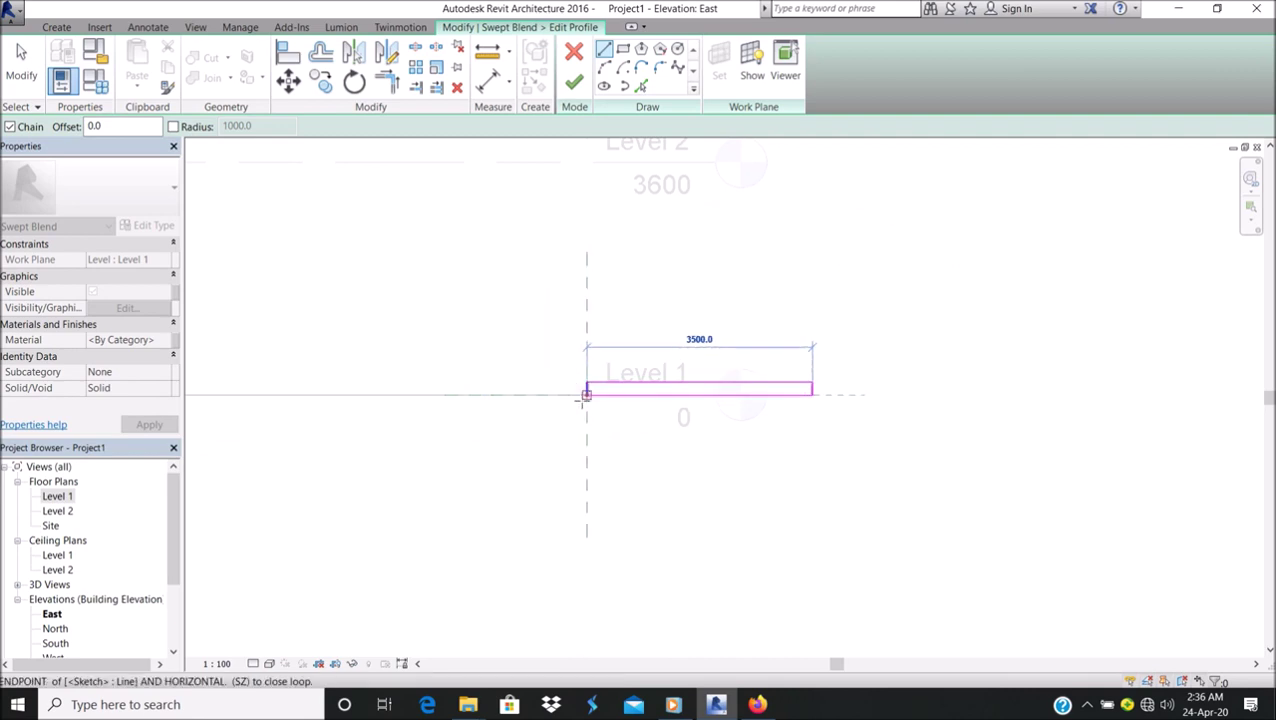
scroll(812, 359, "up", 2)
key("Escape")
key("Escape")
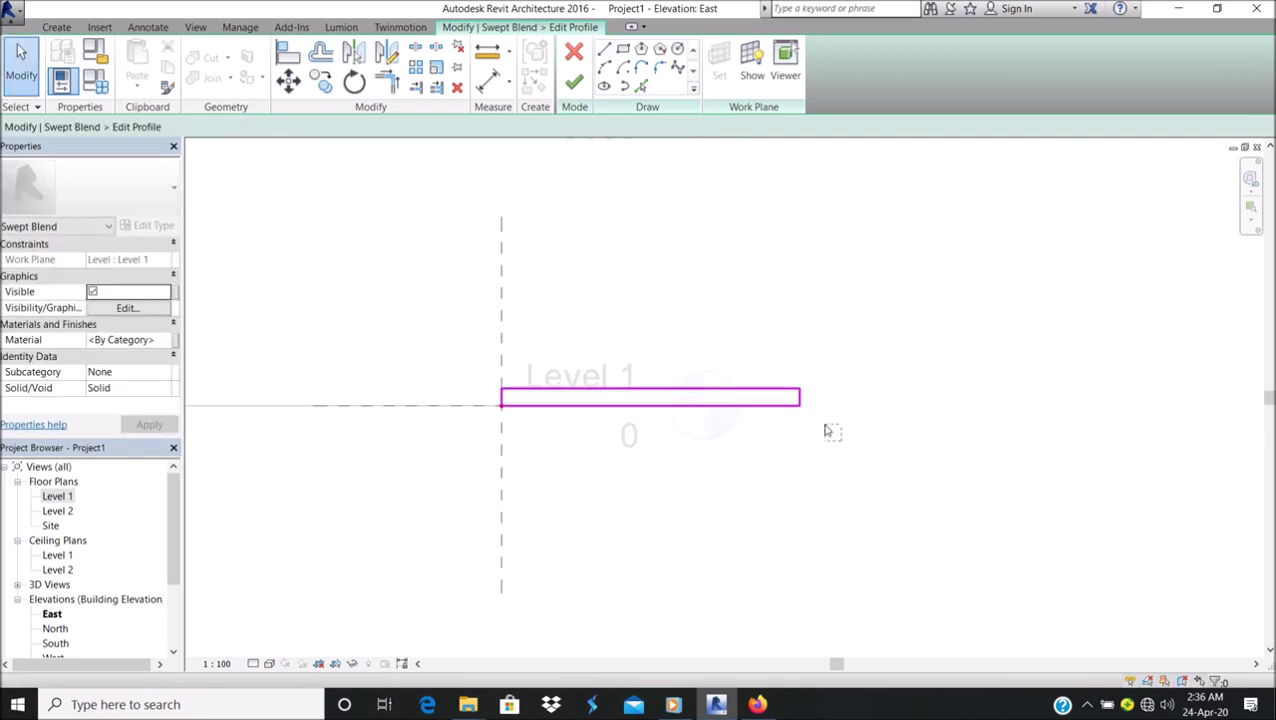
Copy the rectangle's lines to the clipboard and finish the first profile sketch.
left_click_drag(828, 430, 530, 376)
scroll(500, 390, "up", 2)
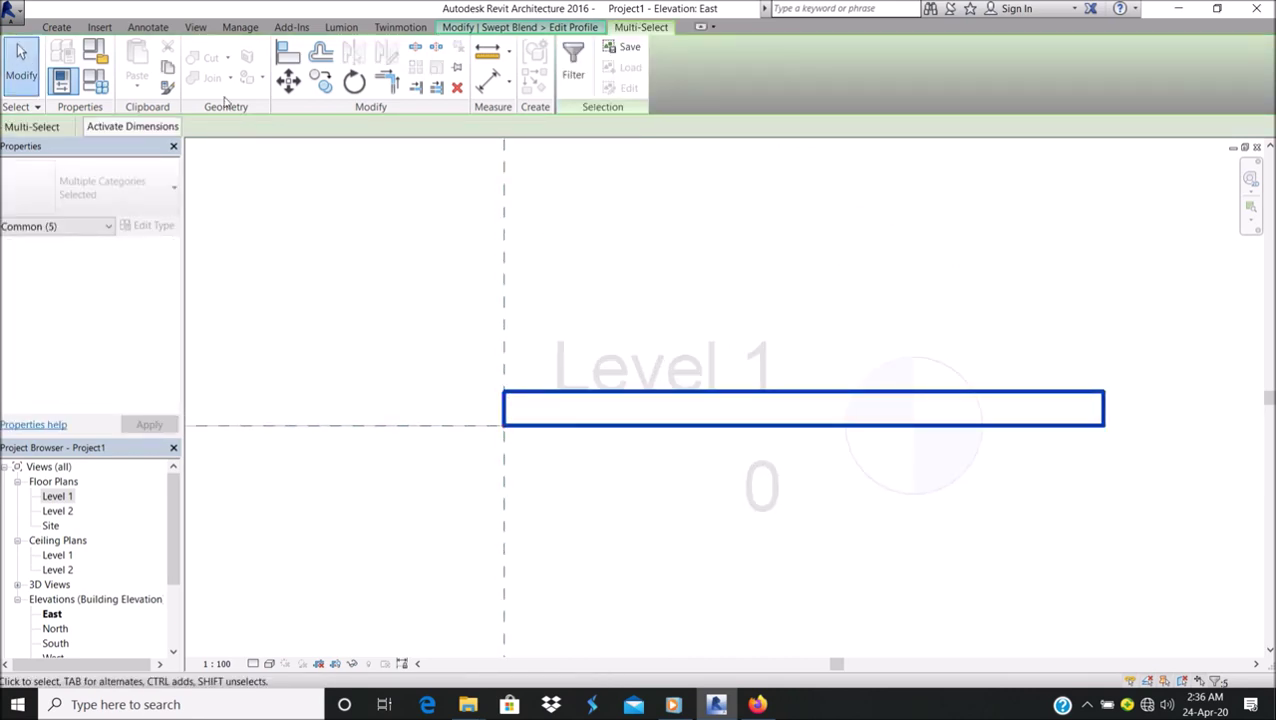
left_click(165, 66)
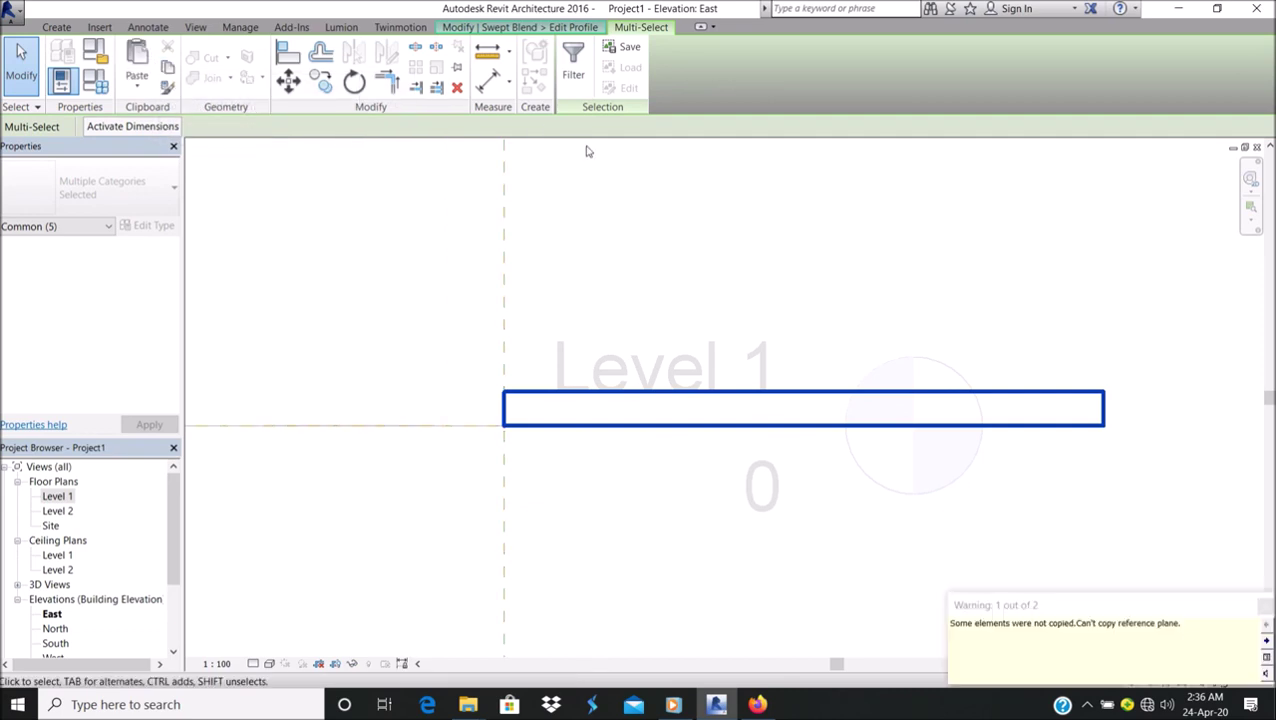
left_click(818, 285)
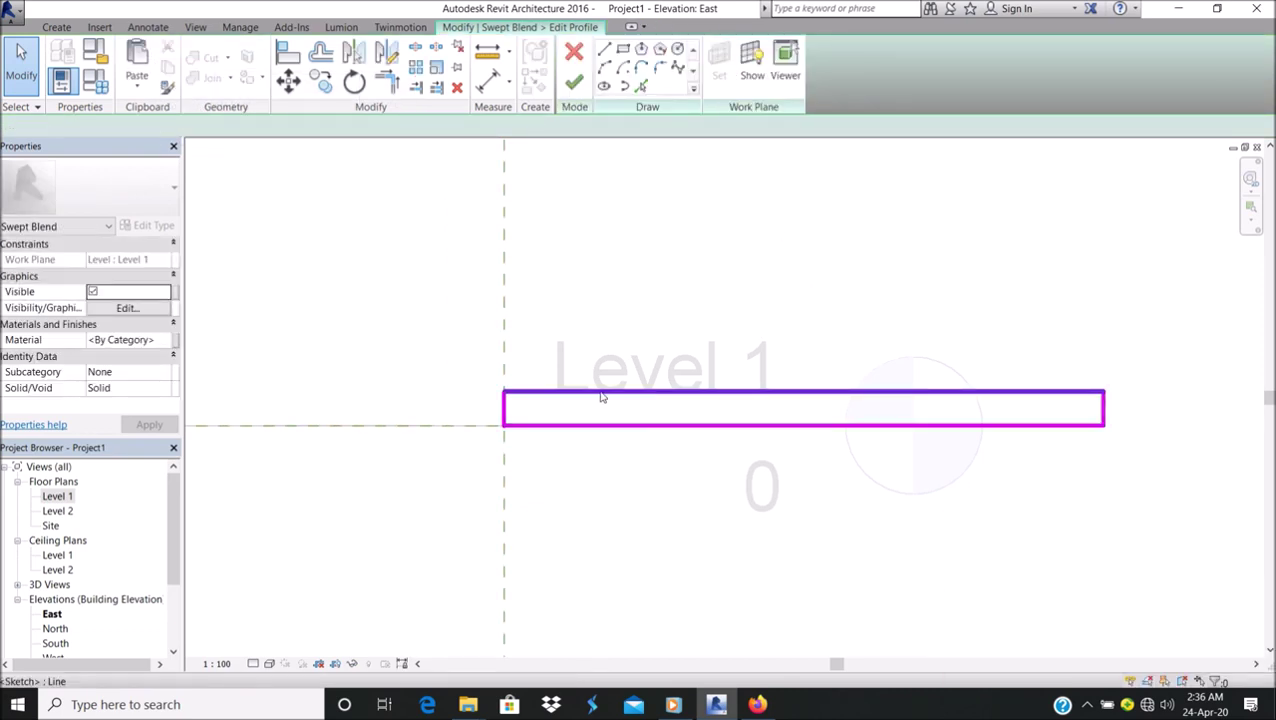
left_click(520, 400)
left_click(570, 426, "ctrl")
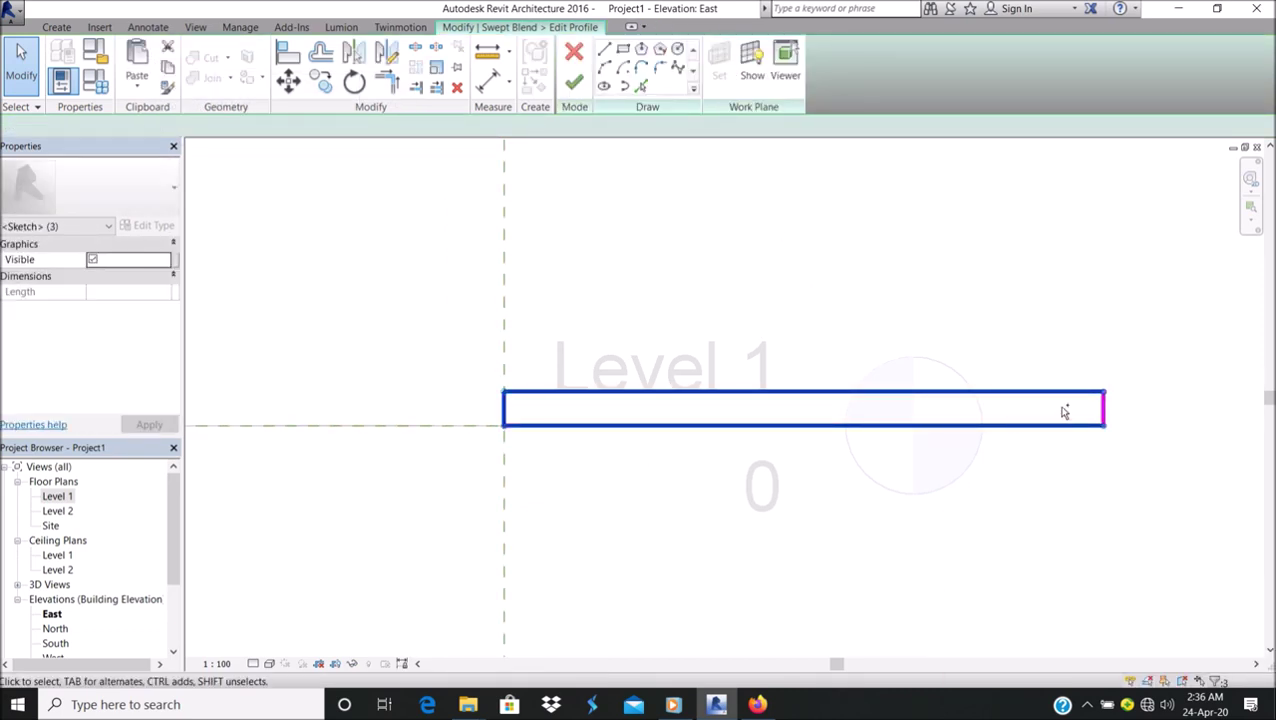
left_click(1104, 412, "ctrl")
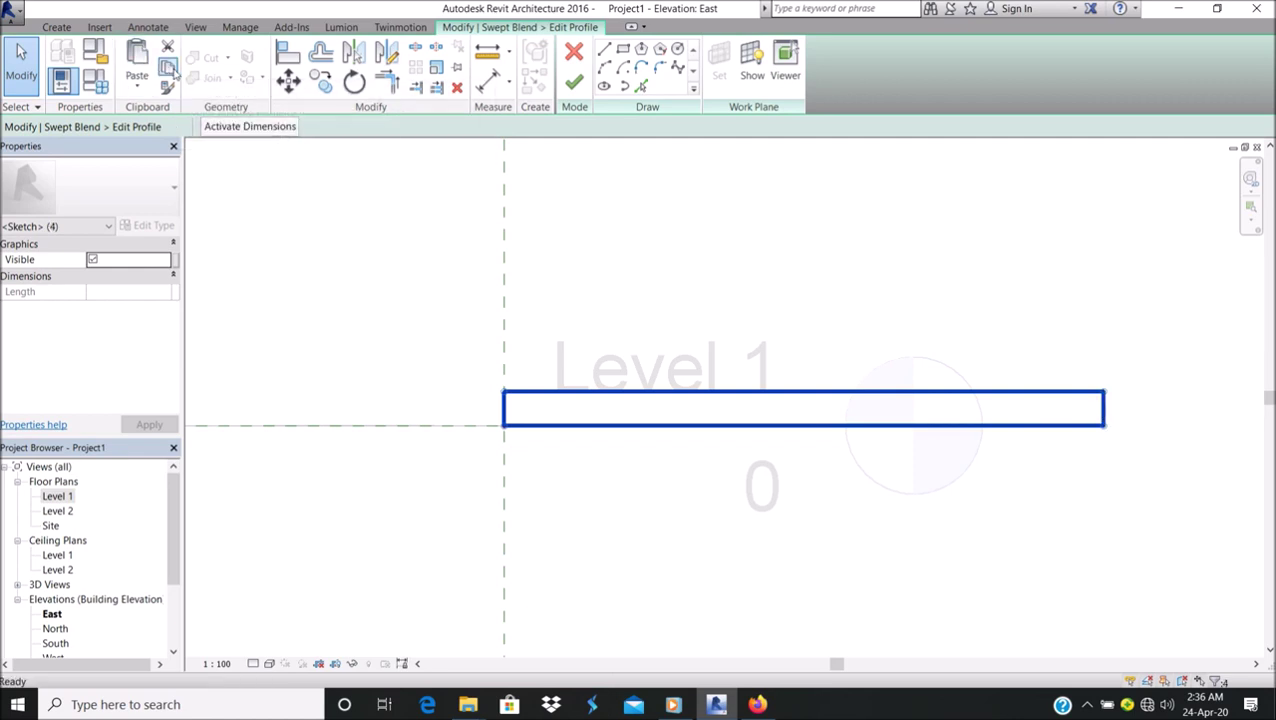
left_click(574, 84)
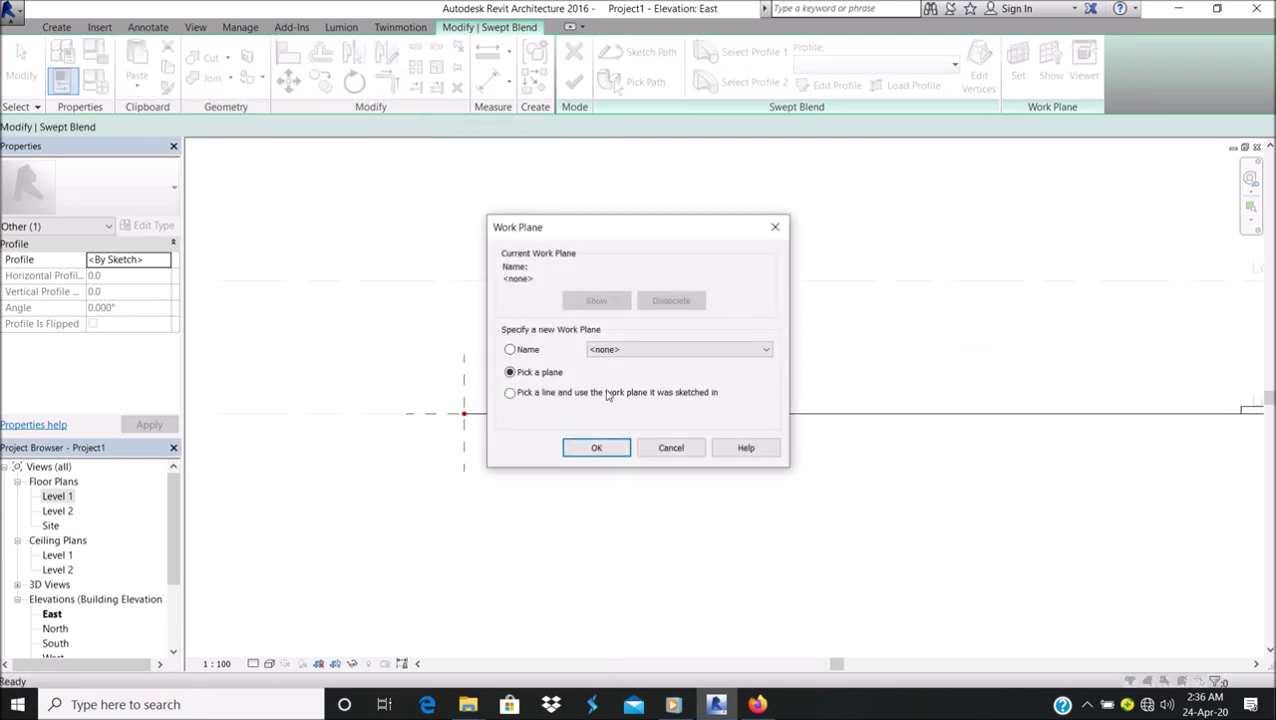
Confirm the work plane and paste the copied rectangle into Profile 2's sketch.
left_click(613, 444)
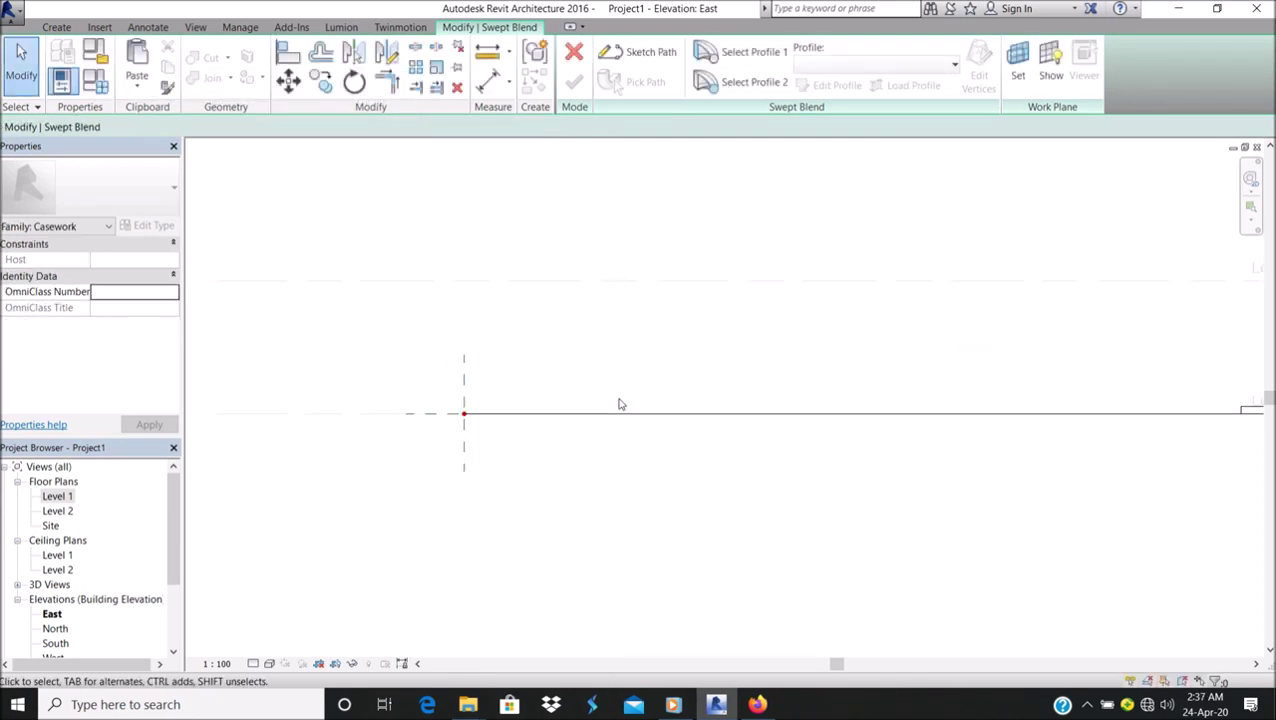
left_click(745, 82)
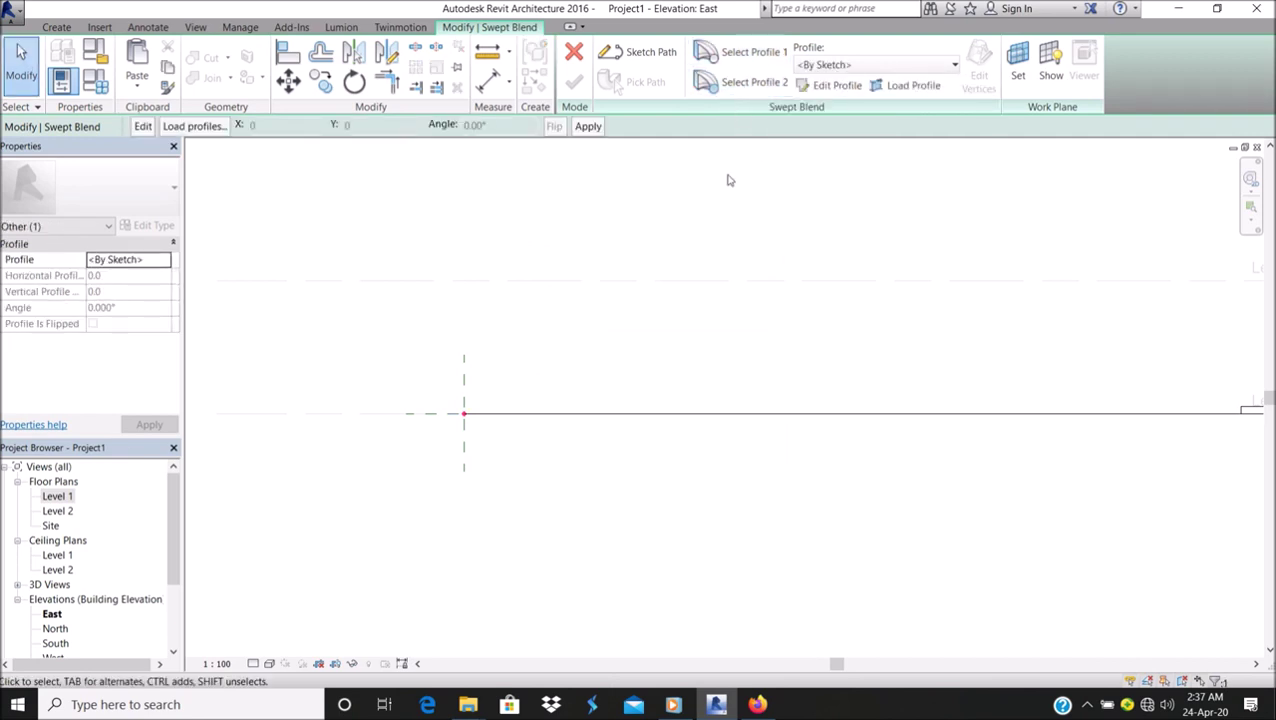
left_click(140, 127)
scroll(533, 313, "down", 2)
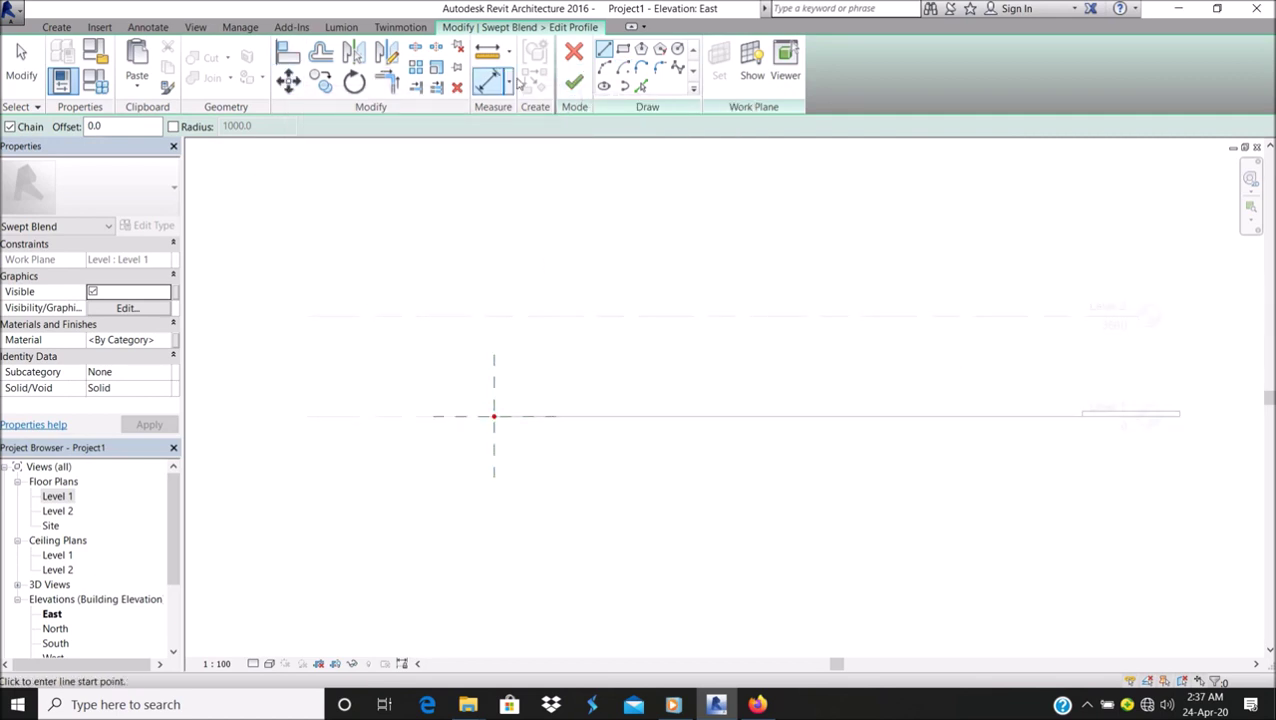
left_click(137, 62)
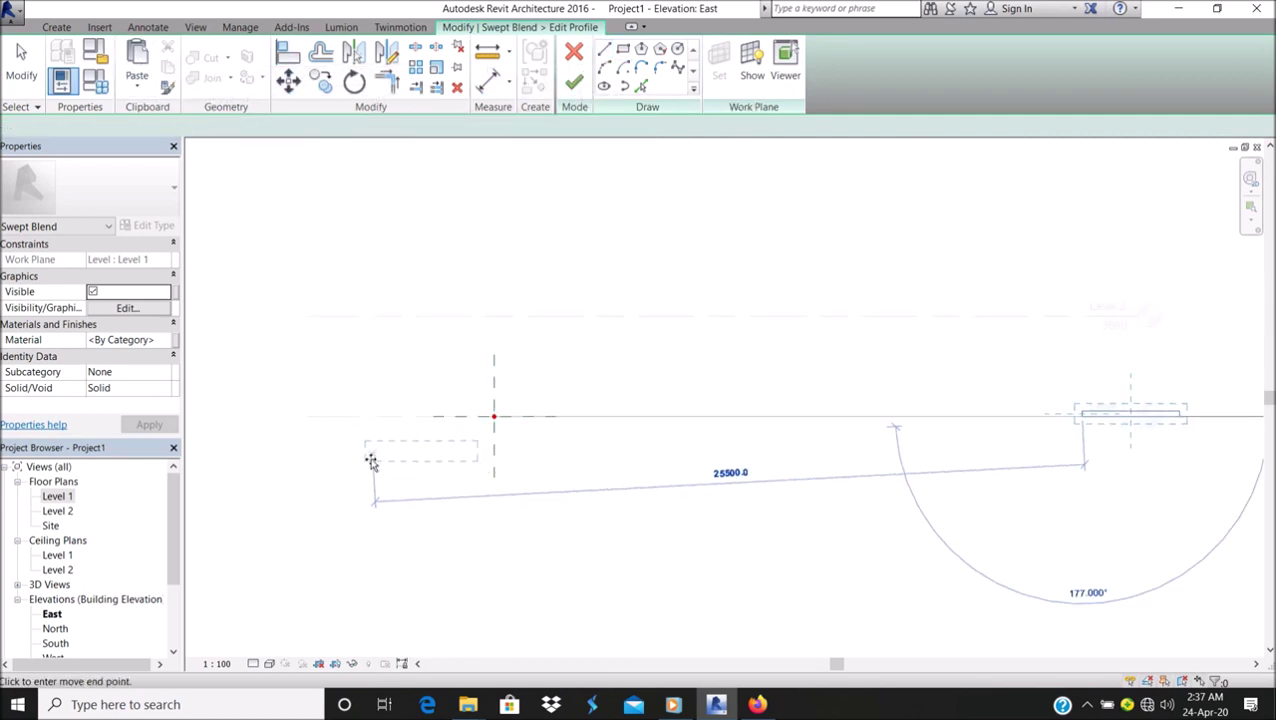
left_click(420, 452)
scroll(420, 452, "up", 3)
Move the pasted rectangle from its endpoint to the reference-plane intersection.
left_click_drag(322, 441, 649, 532)
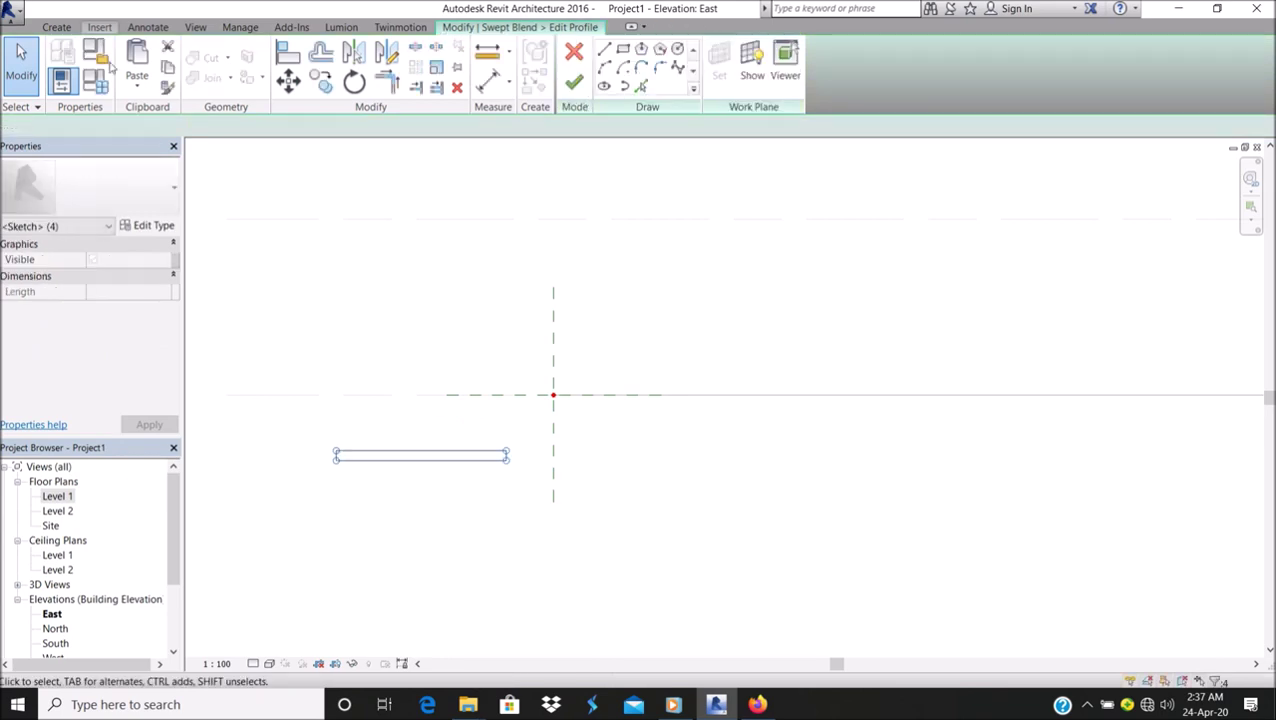
left_click(288, 80)
scroll(423, 420, "up", 2)
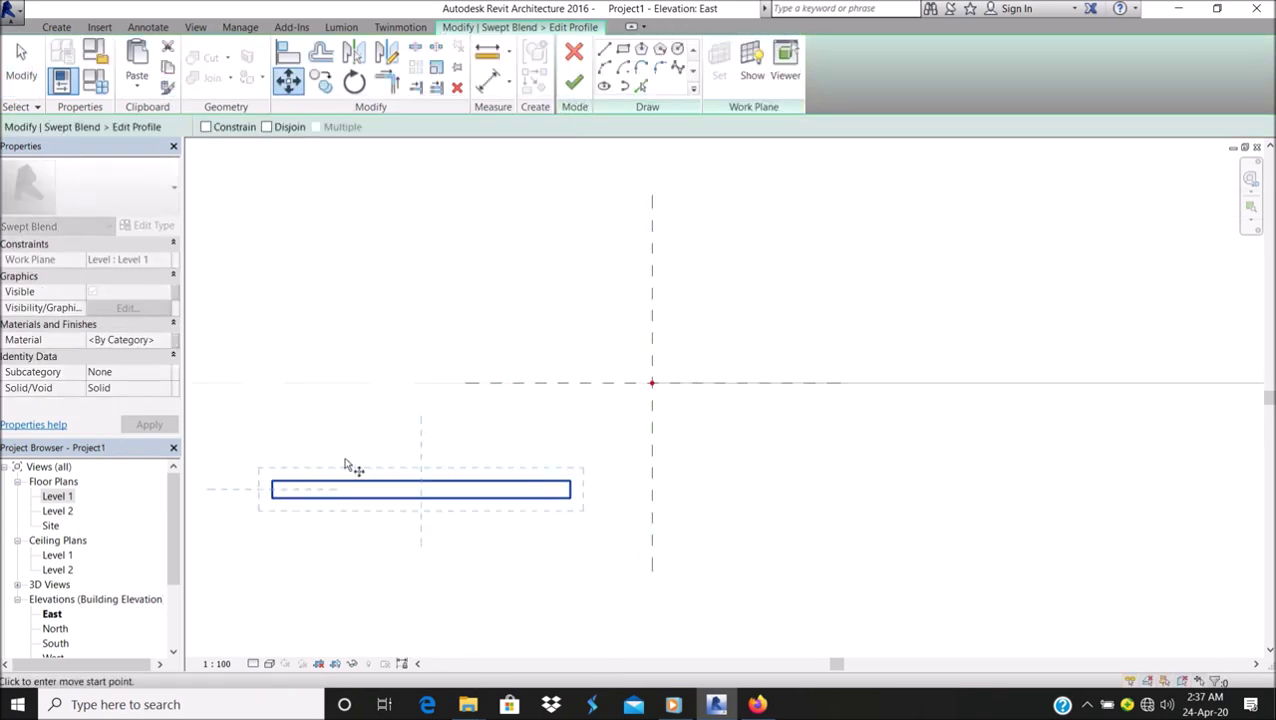
left_click(271, 498)
scroll(661, 361, "up", 2)
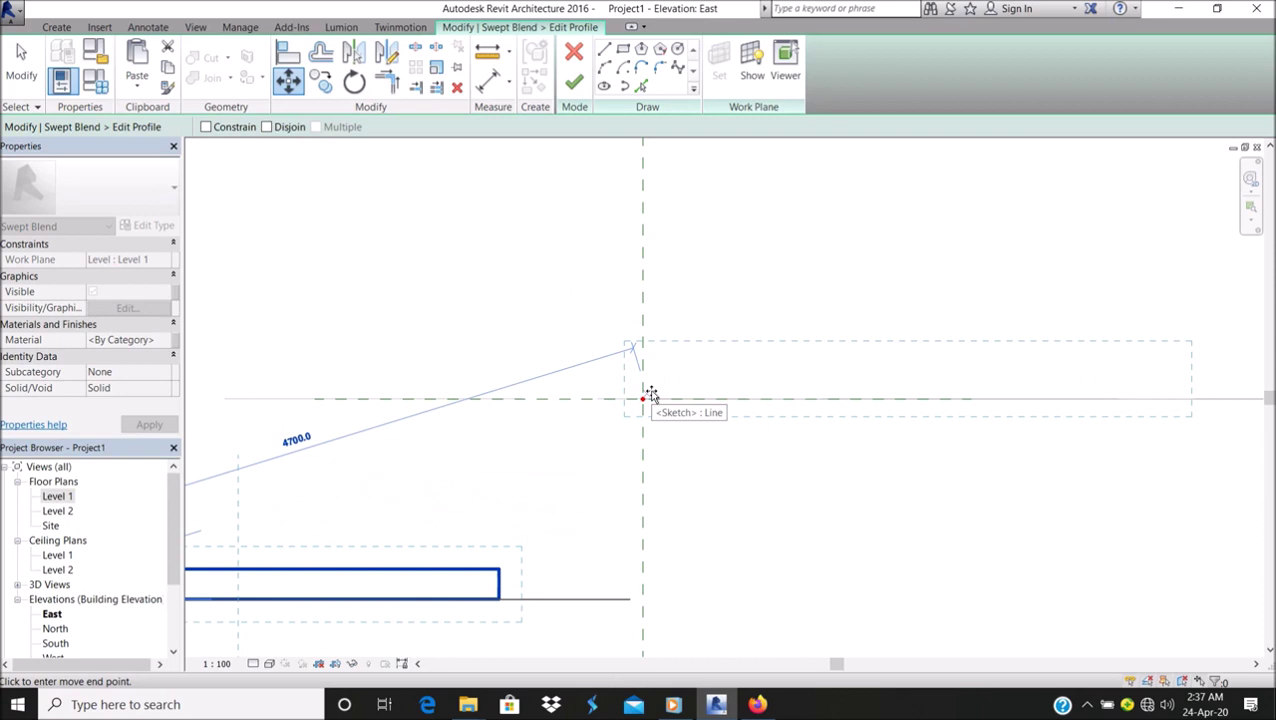
left_click(642, 400)
scroll(621, 416, "down", 5)
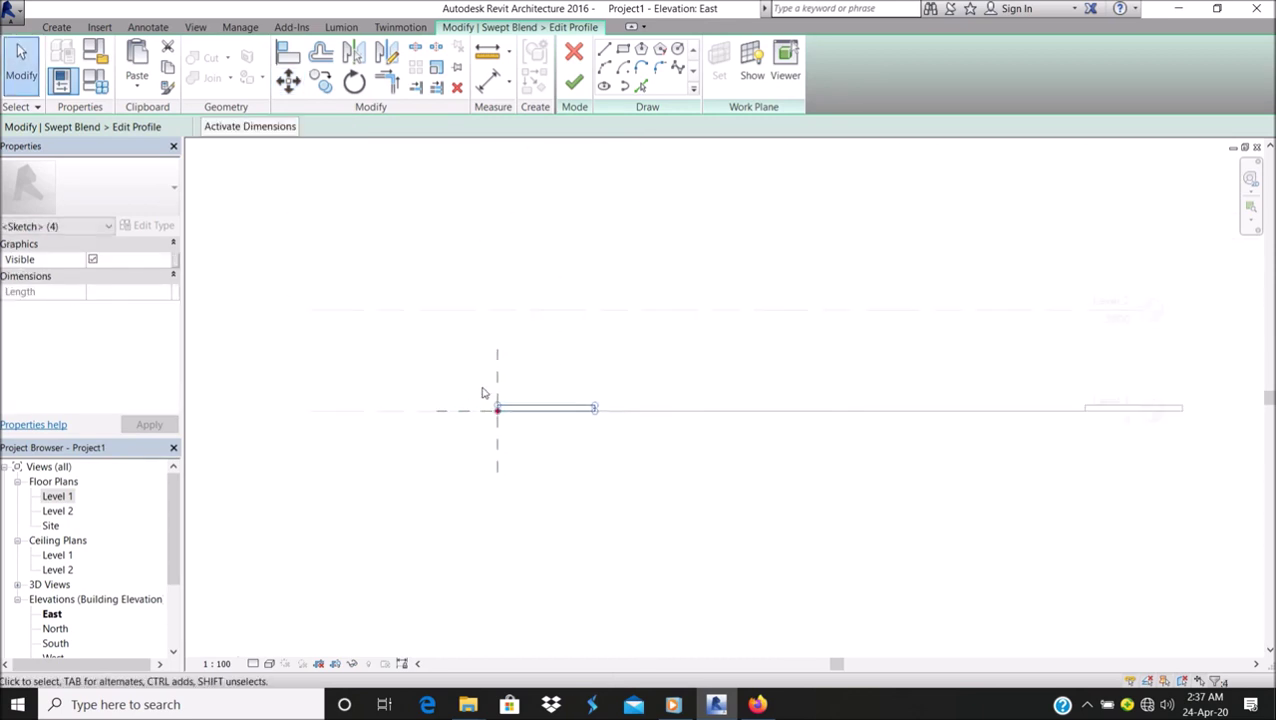
Move the rectangle up 3400 to Level 2 and finish the profile sketch.
left_click(288, 80)
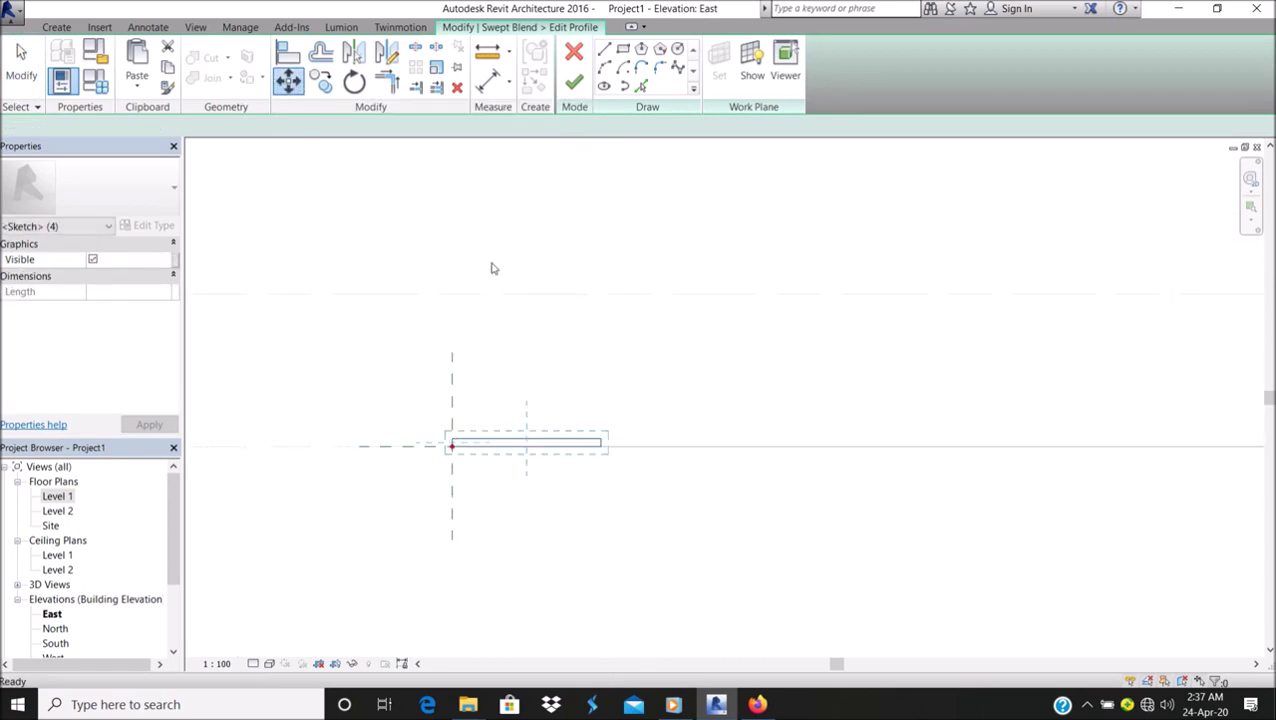
scroll(505, 390, "up", 2)
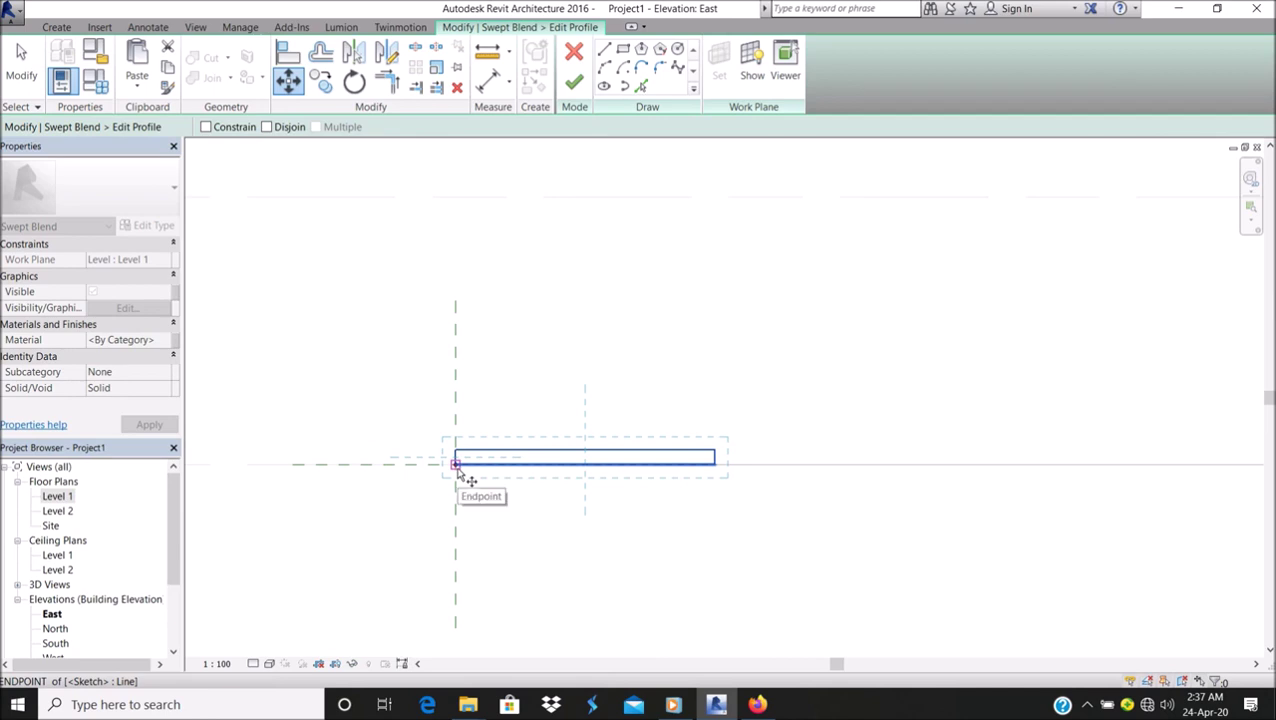
left_click(457, 455)
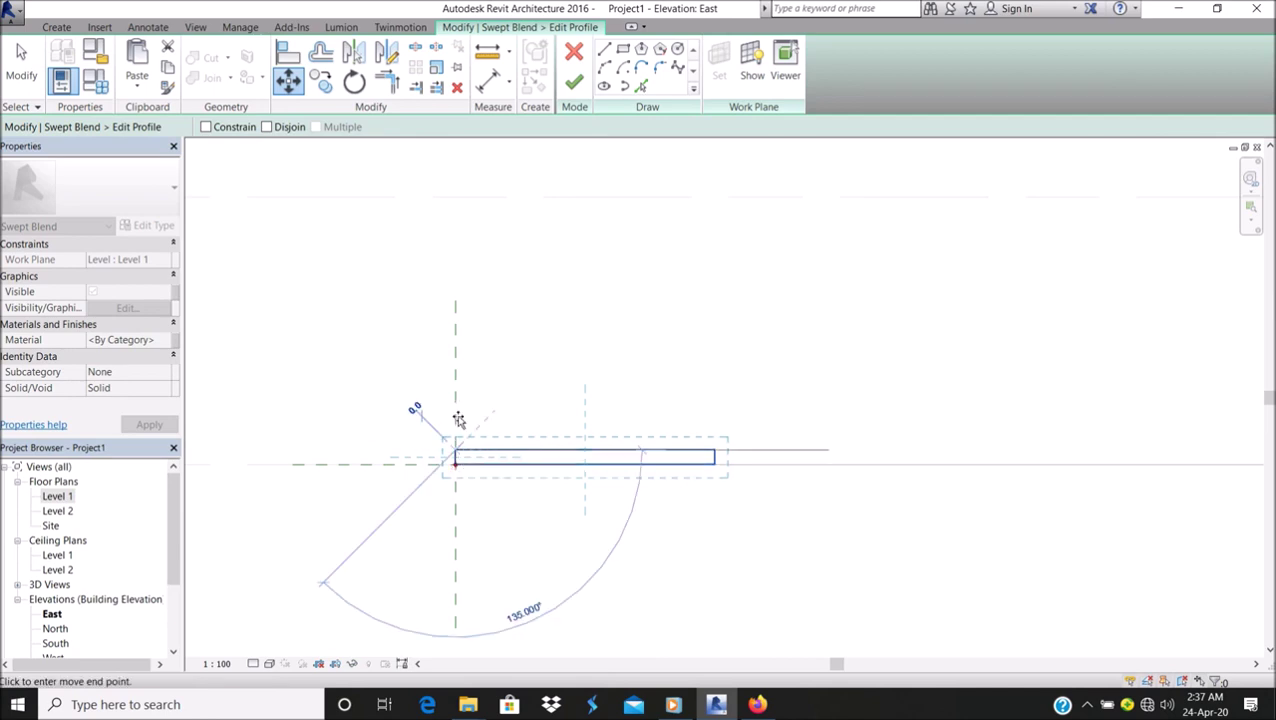
left_click(457, 200)
scroll(494, 352, "down", 1)
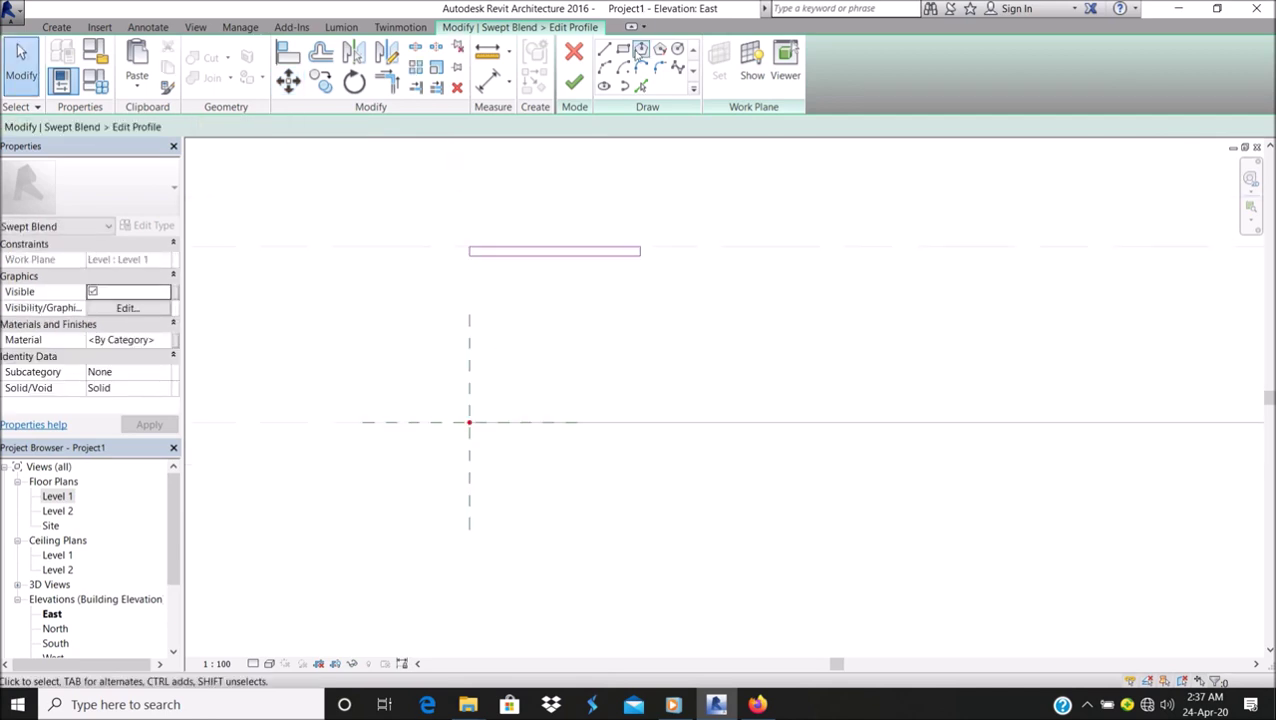
left_click(575, 87)
Finish the swept blend and inspect the curved band in the Default 3D view.
left_click(578, 88)
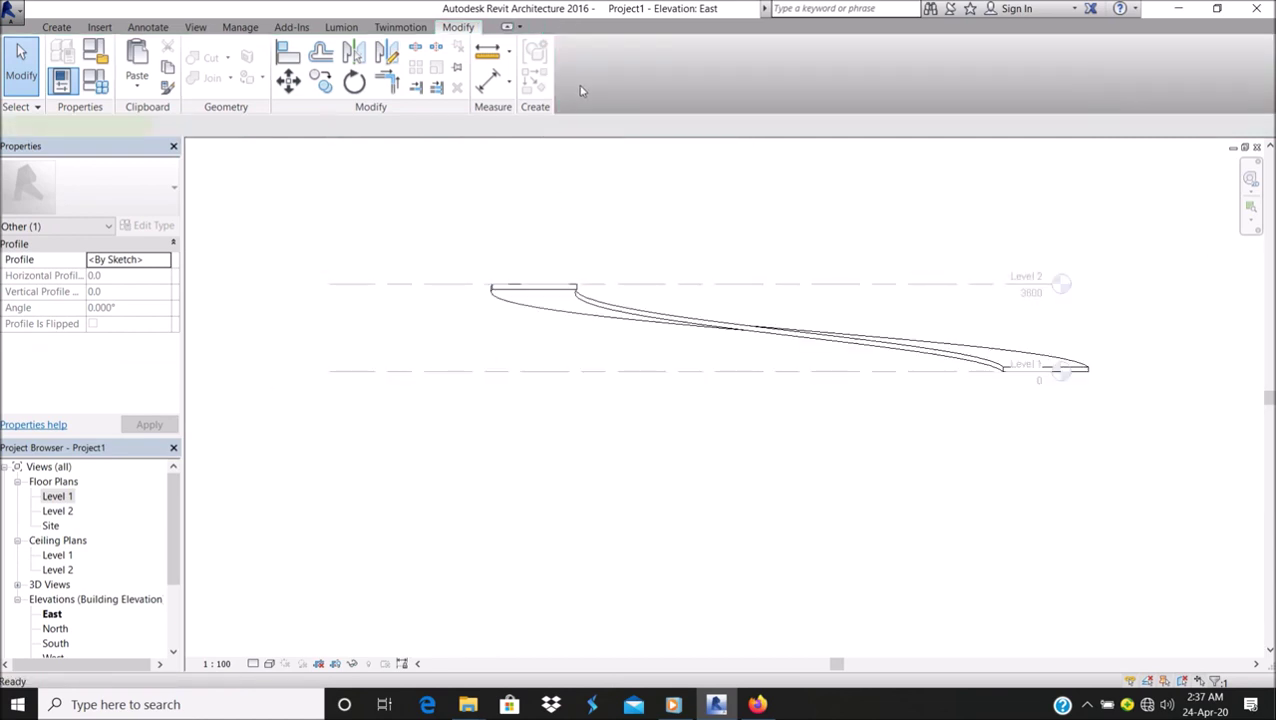
left_click(840, 178)
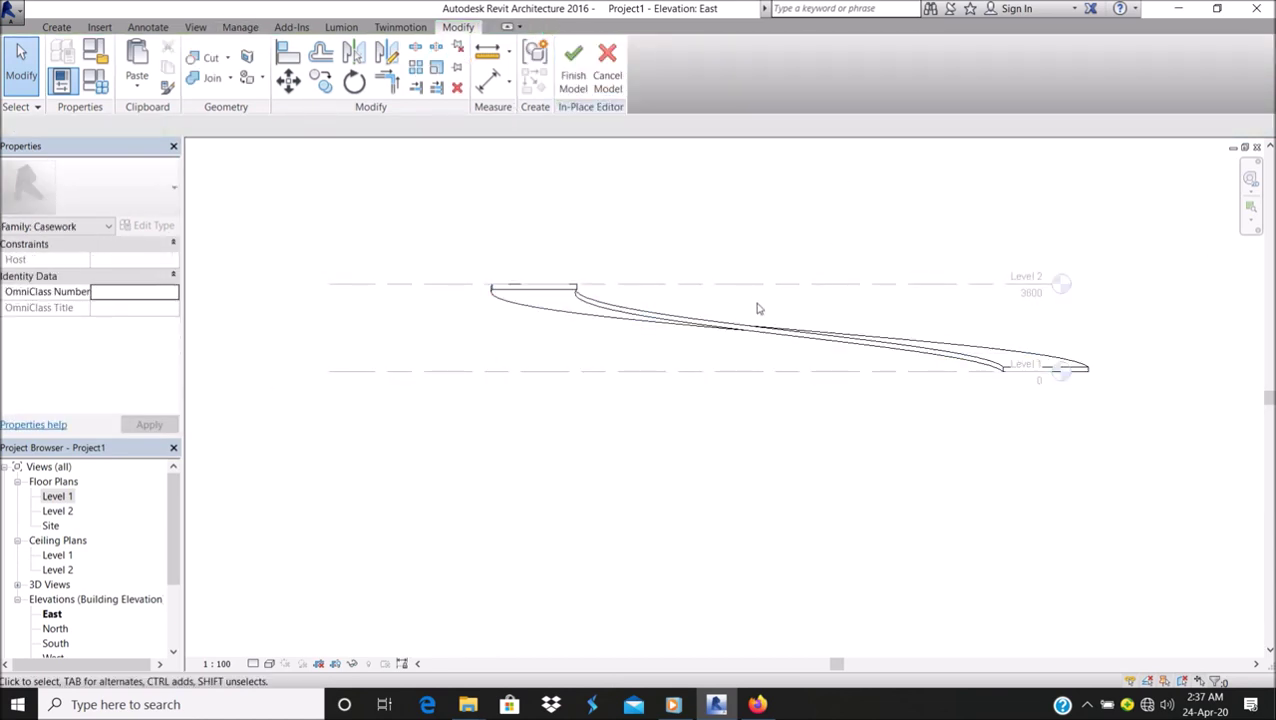
left_click(195, 27)
left_click(148, 70)
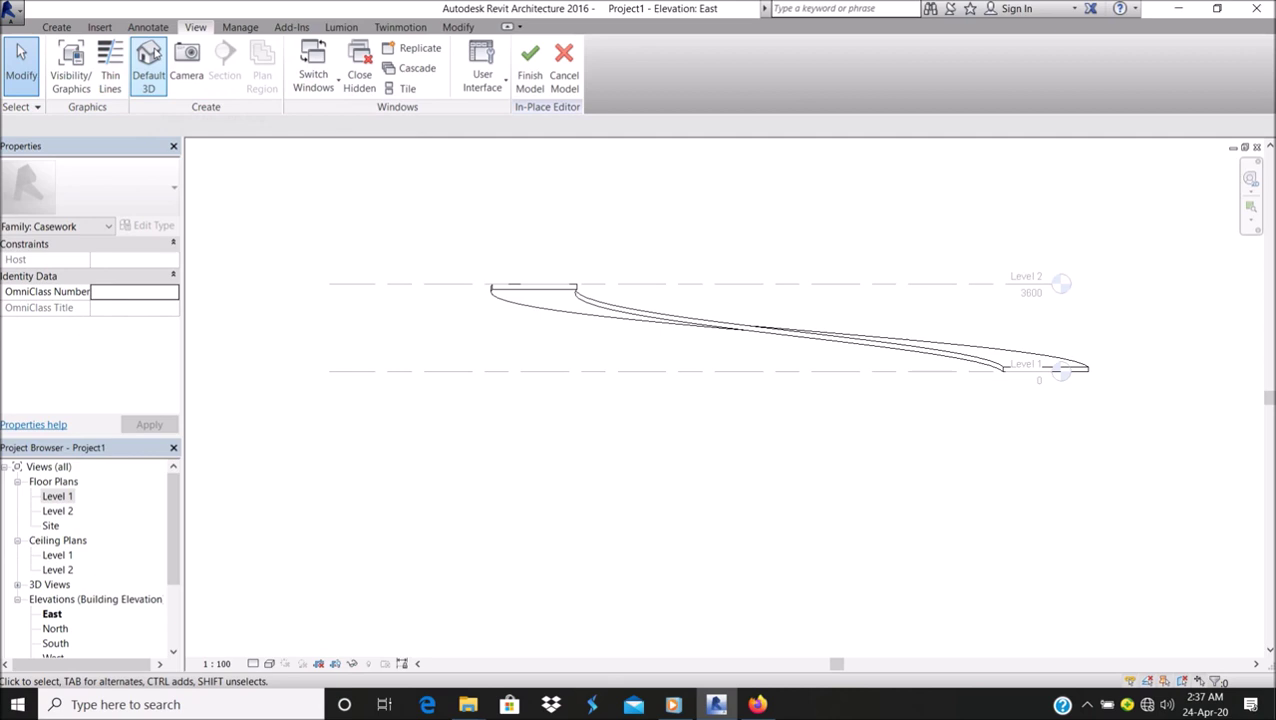
middle_click_drag(519, 314, 537, 376, "shift")
middle_click_drag(590, 492, 436, 424, "shift")
left_click(449, 390)
In the Level 1 plan, drag the path arc's midpoint inward to shrink its radius.
double_click(449, 390)
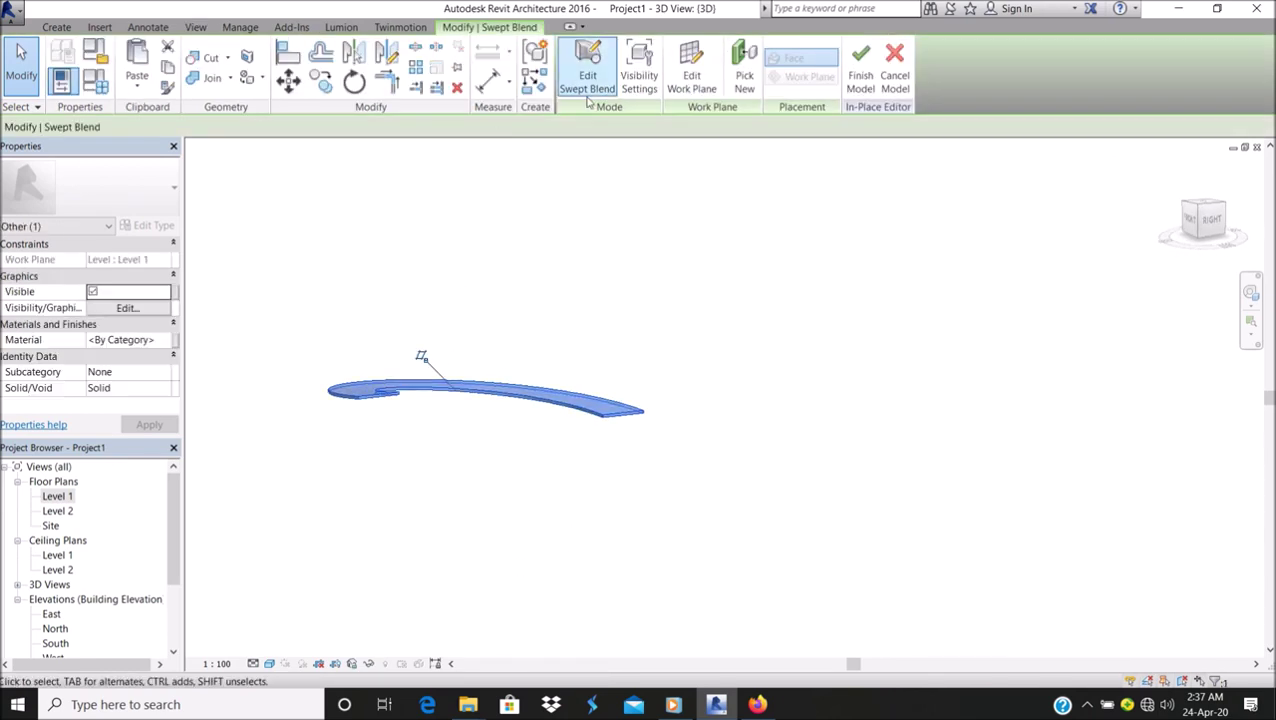
left_click(494, 416)
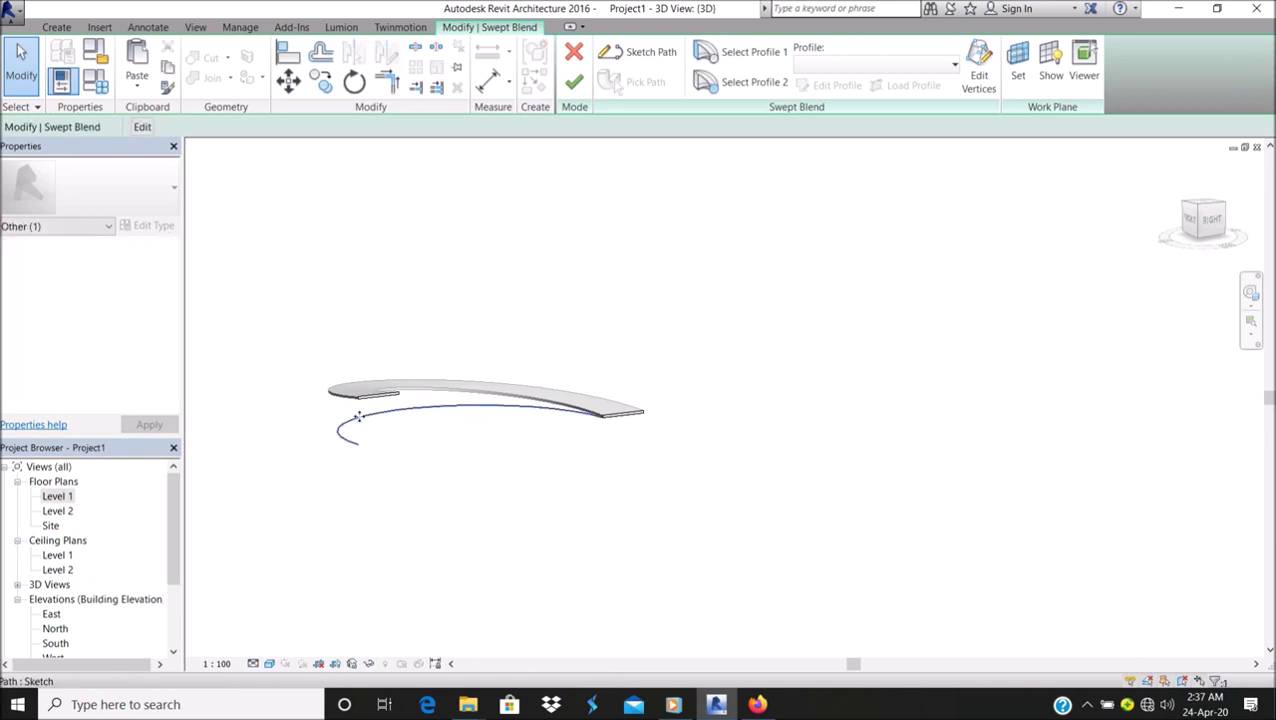
left_click(752, 222)
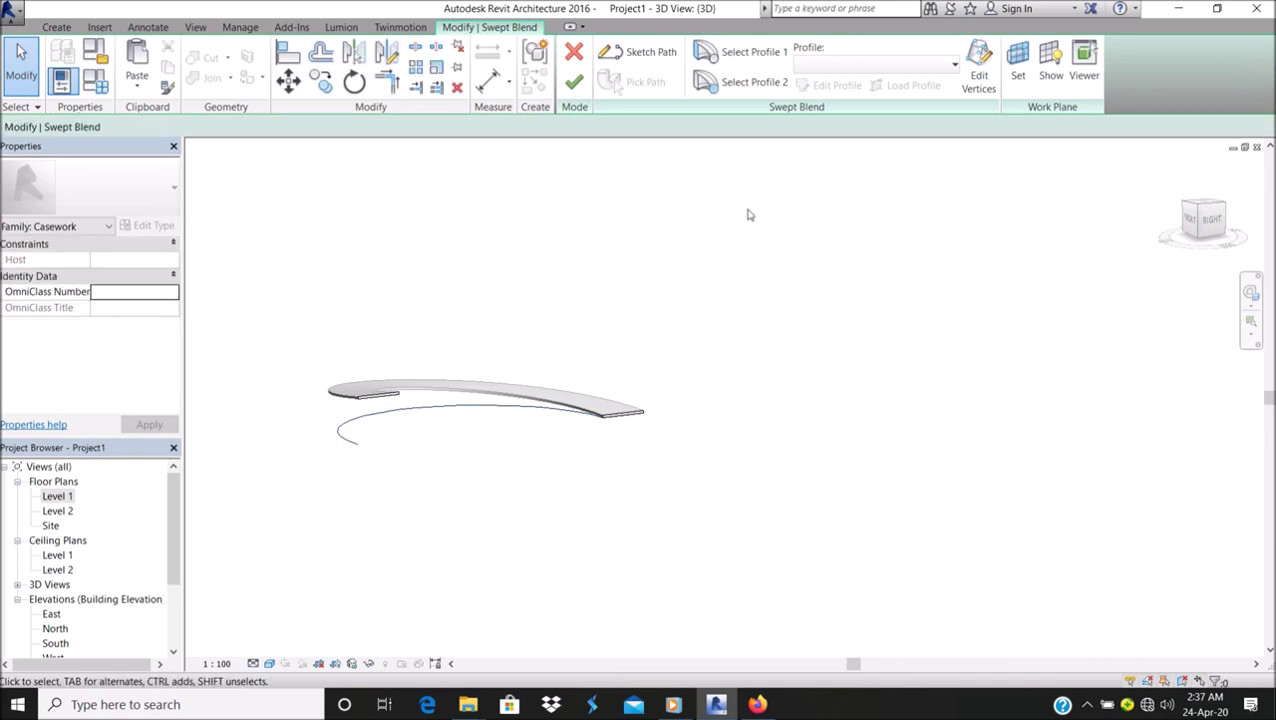
left_click(424, 413)
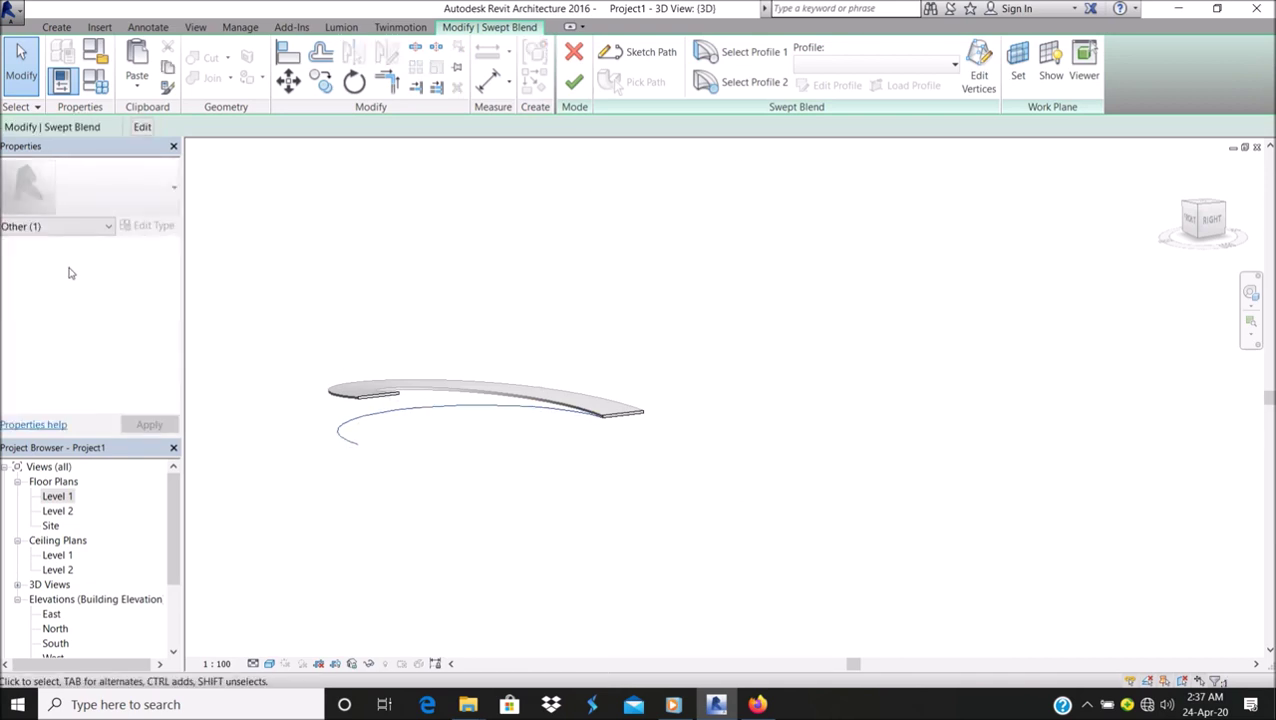
left_click(142, 127)
middle_click_drag(456, 441, 480, 455, "shift")
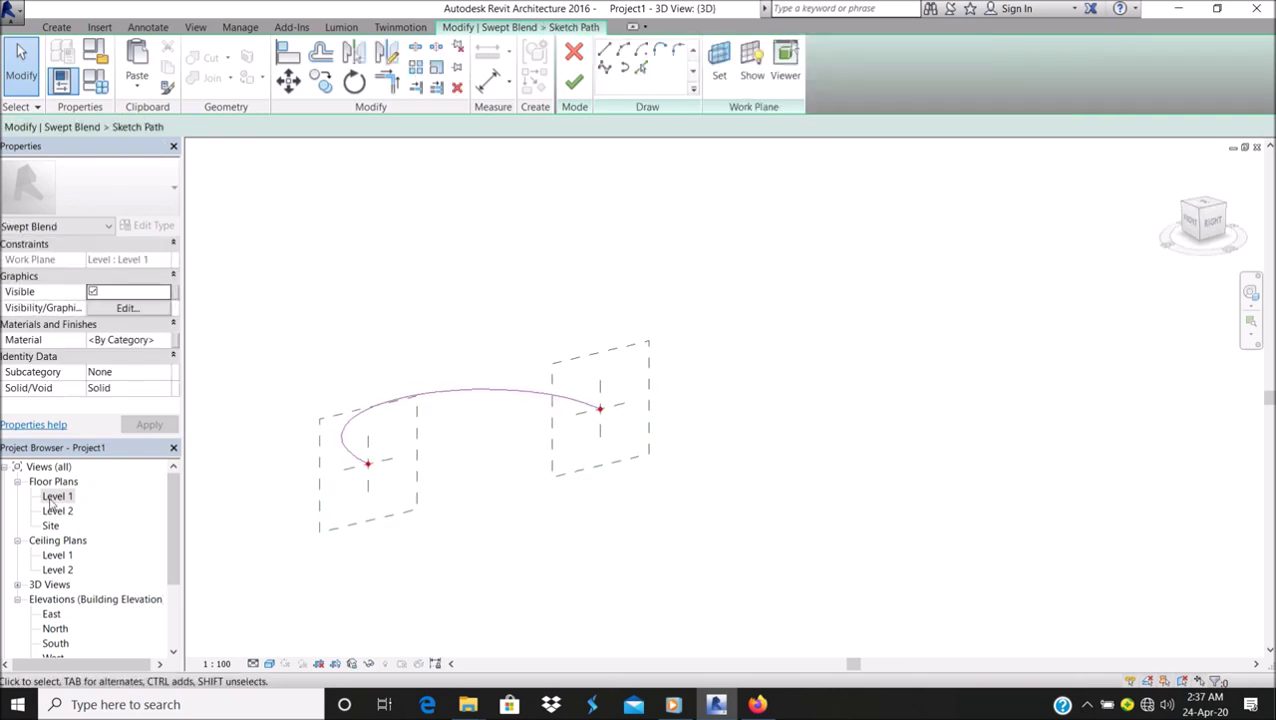
double_click(55, 497)
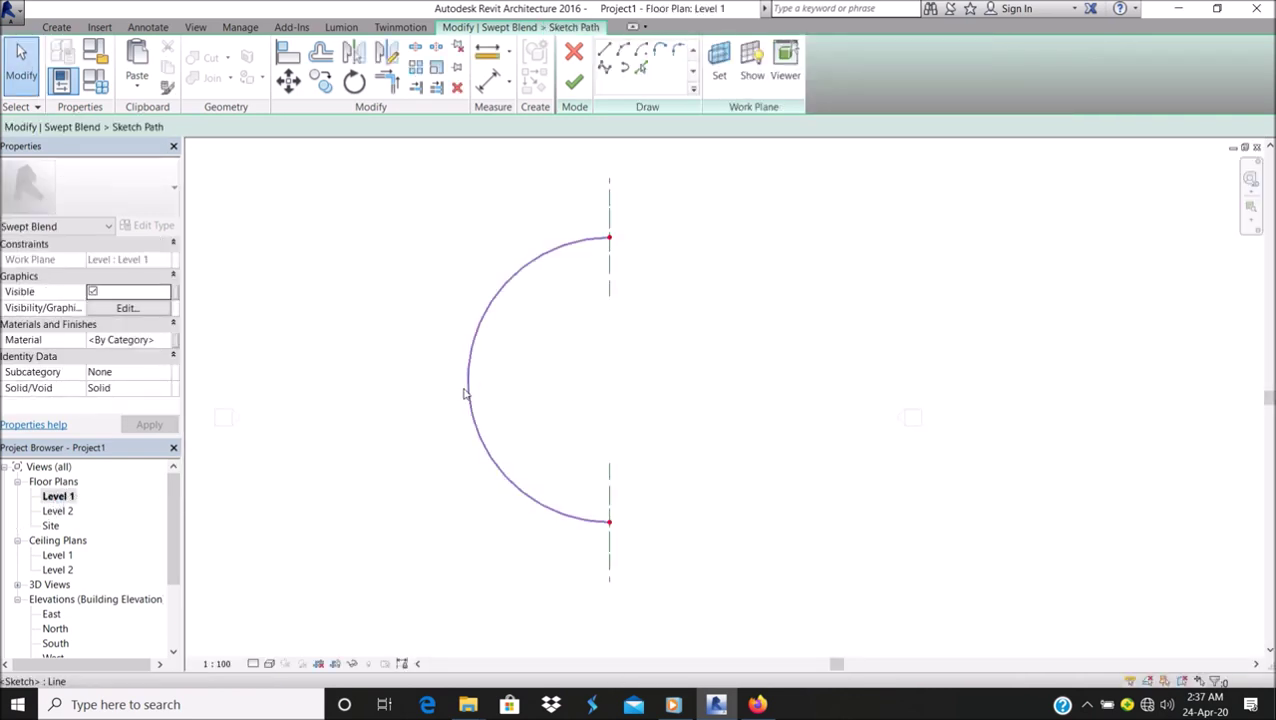
left_click(468, 390)
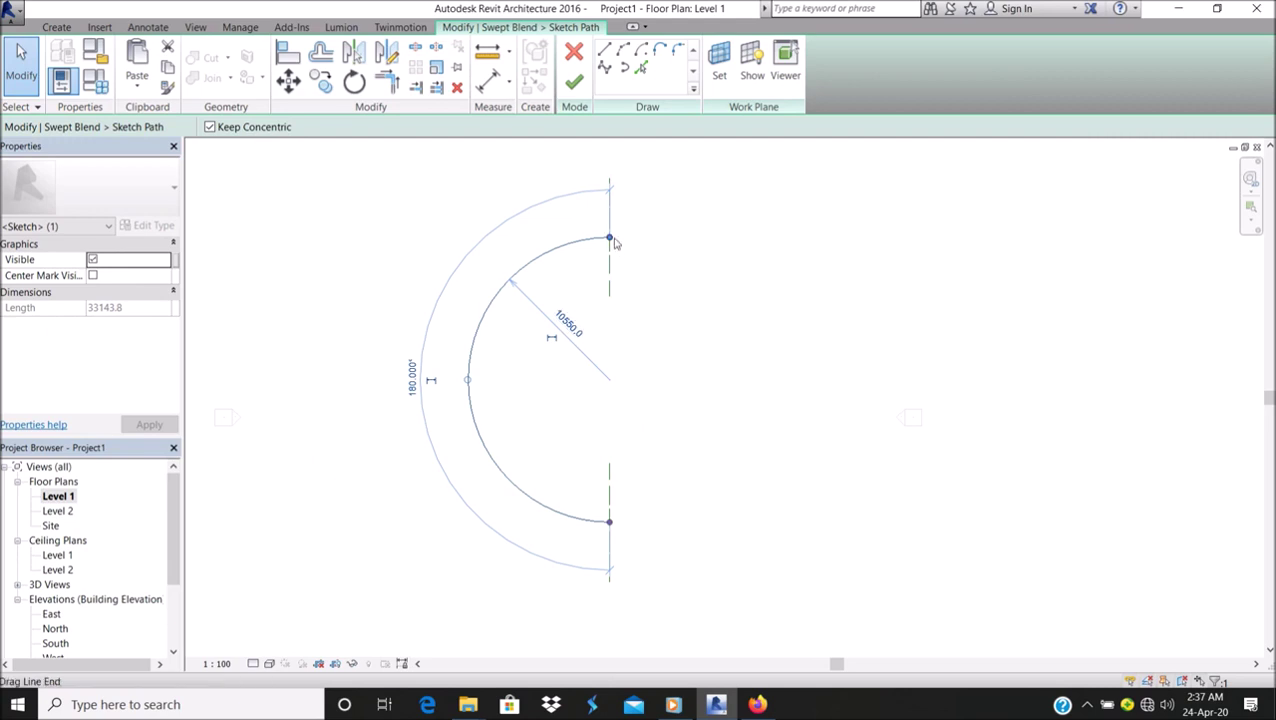
left_click(615, 272)
left_click(470, 380)
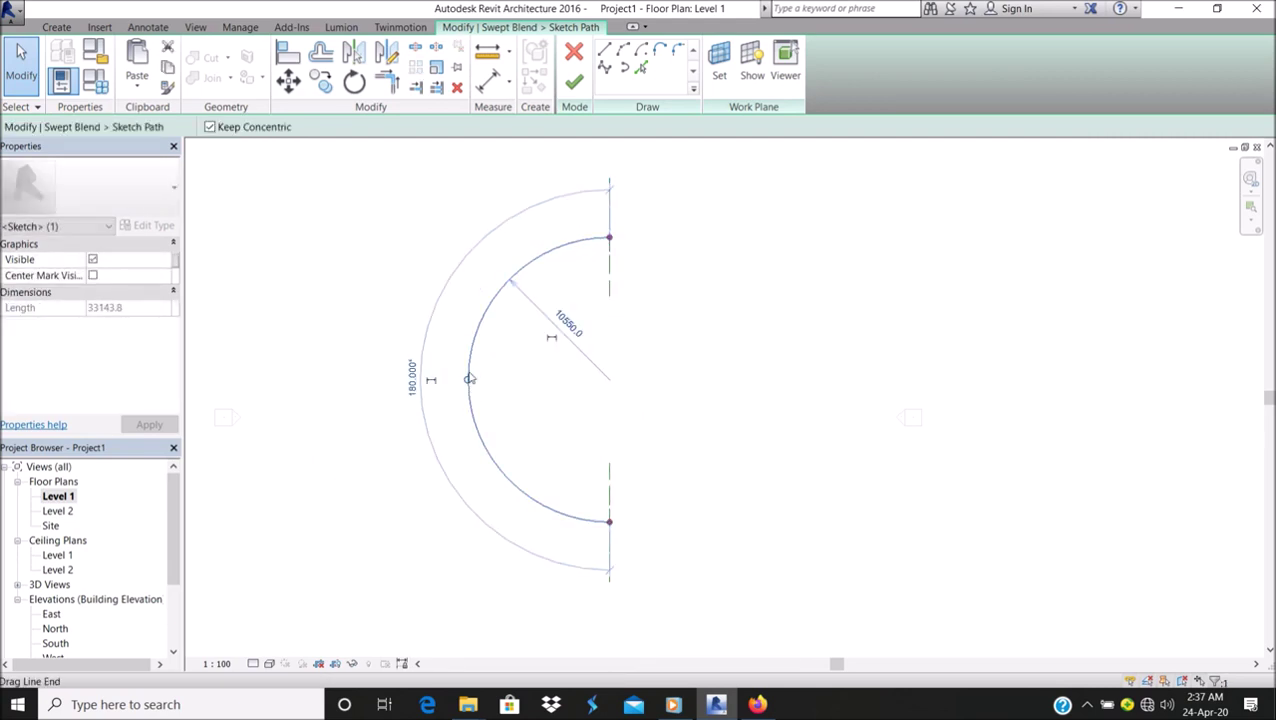
mouse_move(470, 380)
left_mouse_down()
mouse_move(555, 390)
mouse_move(516, 380)
left_mouse_up()
left_click(575, 86)
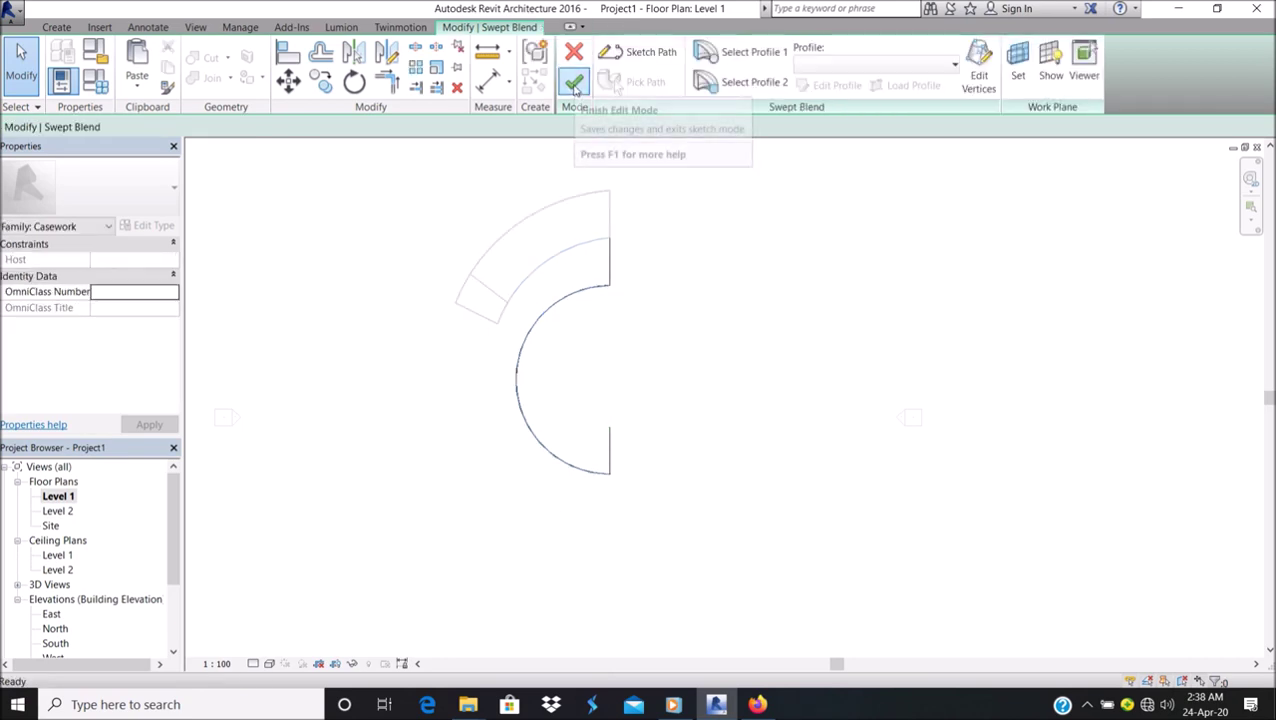
left_click(573, 86)
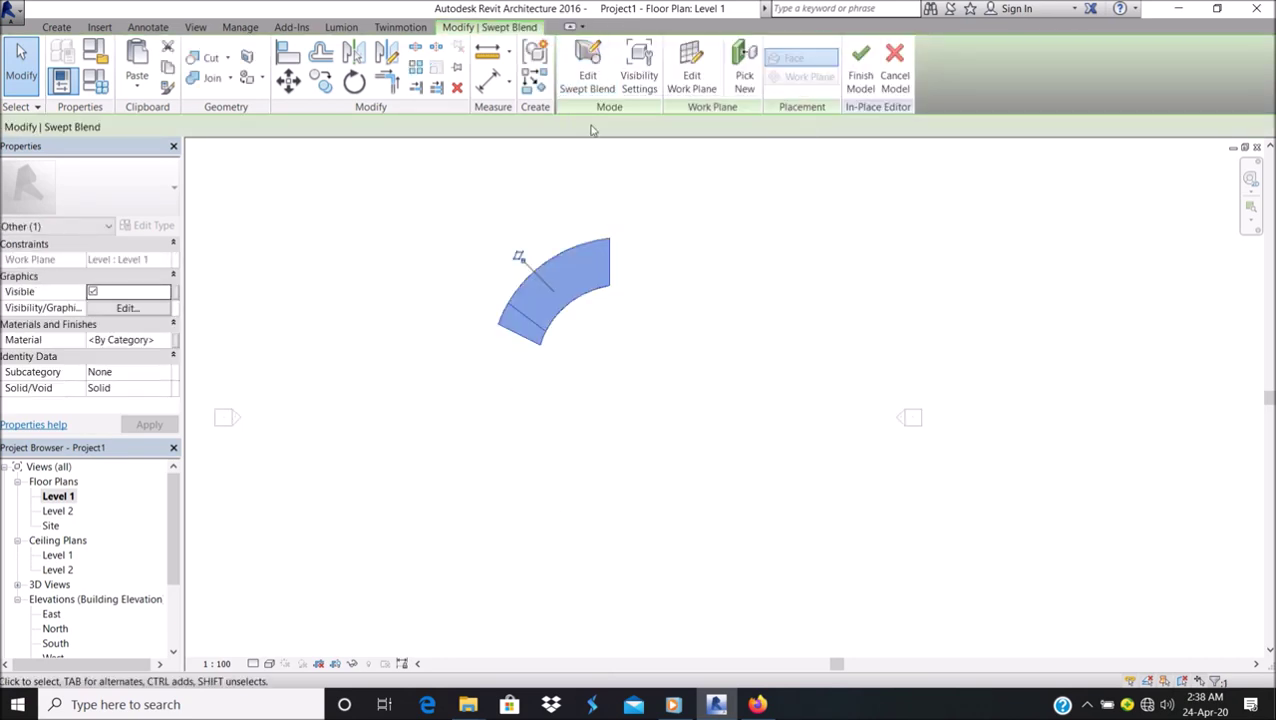
Reopen the path sketch and tighten the arc further to a 7000 radius.
double_click(604, 272)
key("Escape")
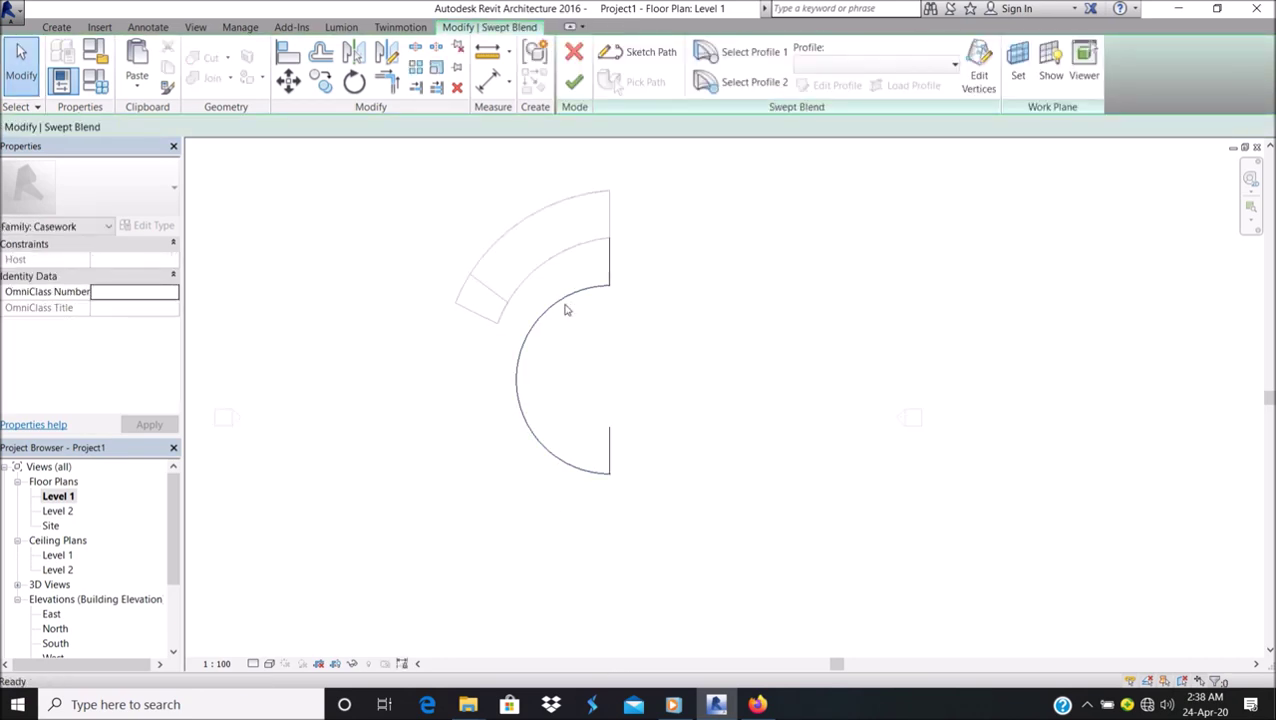
double_click(565, 308)
left_click(547, 318)
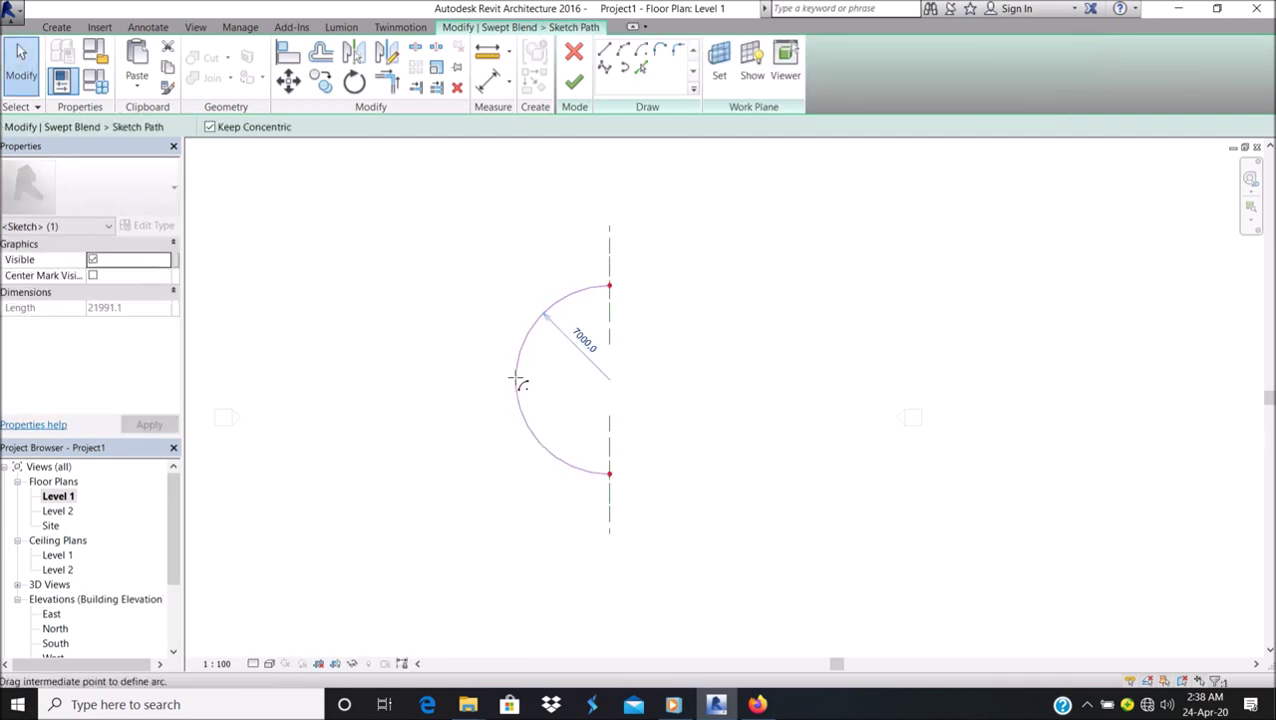
left_click_drag(518, 380, 527, 370)
left_click(573, 86)
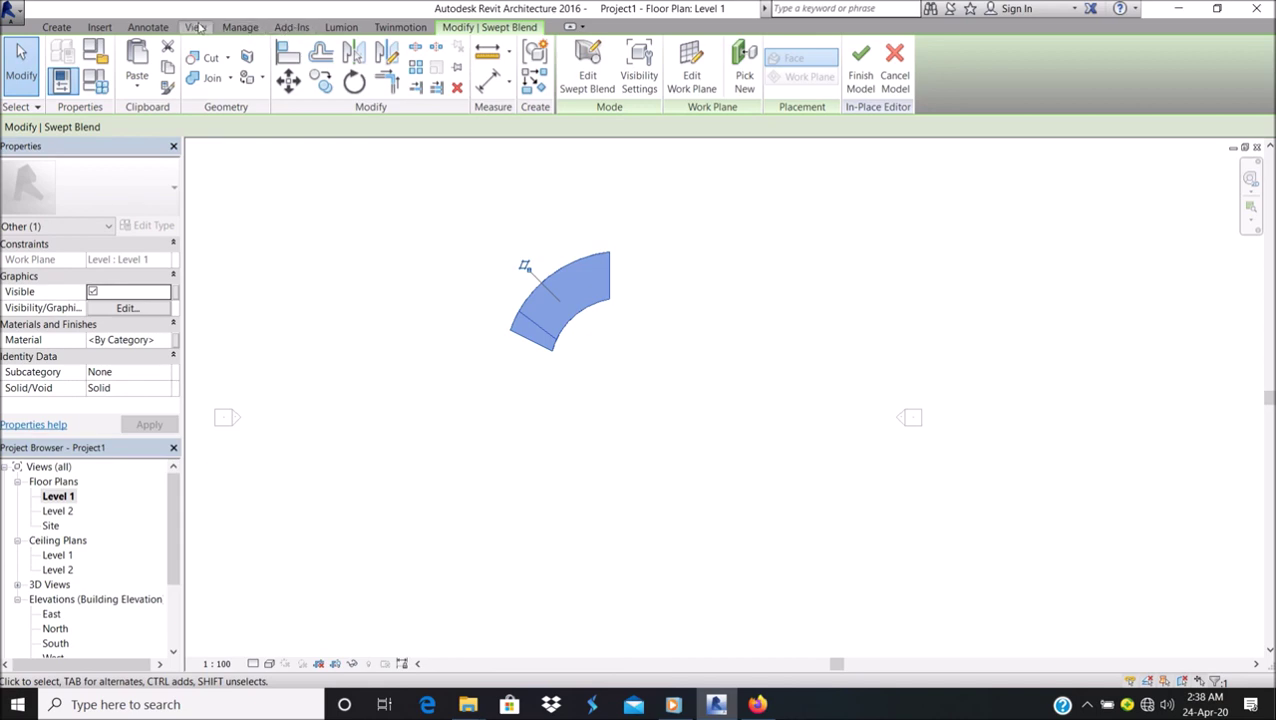
Open the Default 3D view and orbit to inspect the tighter band.
left_click(197, 27)
left_click(148, 70)
middle_click_drag(590, 421, 393, 464, "shift")
middle_click_drag(319, 447, 545, 470, "shift")
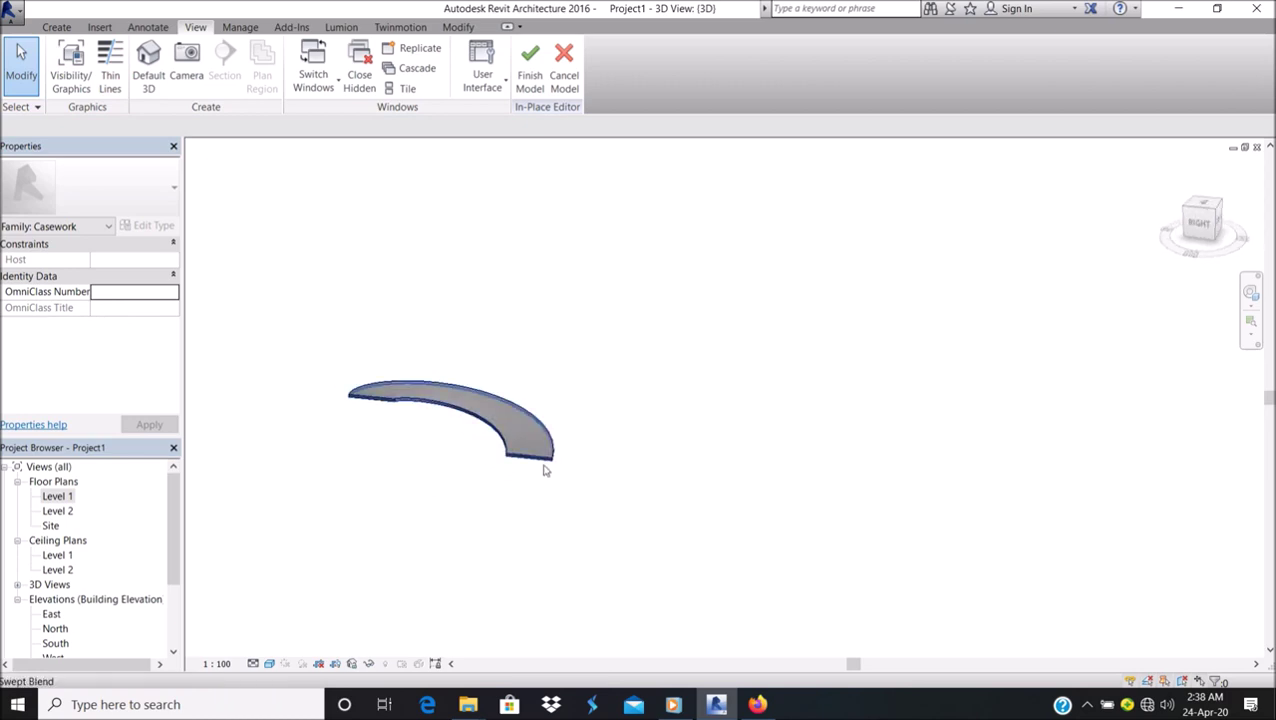
Open the East elevation, frame the reshaped swept blend, and select it.
scroll(530, 460, "up", 3)
scroll(717, 442, "down", 2)
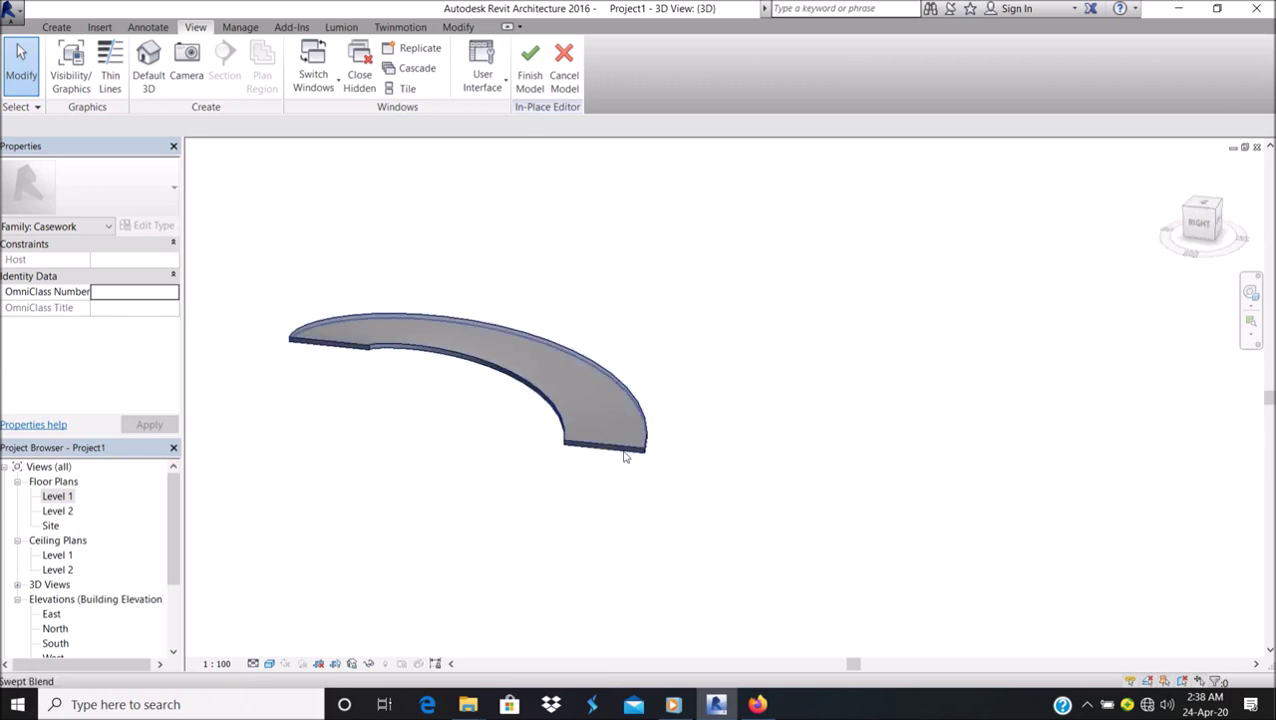
scroll(625, 457, "up", 2)
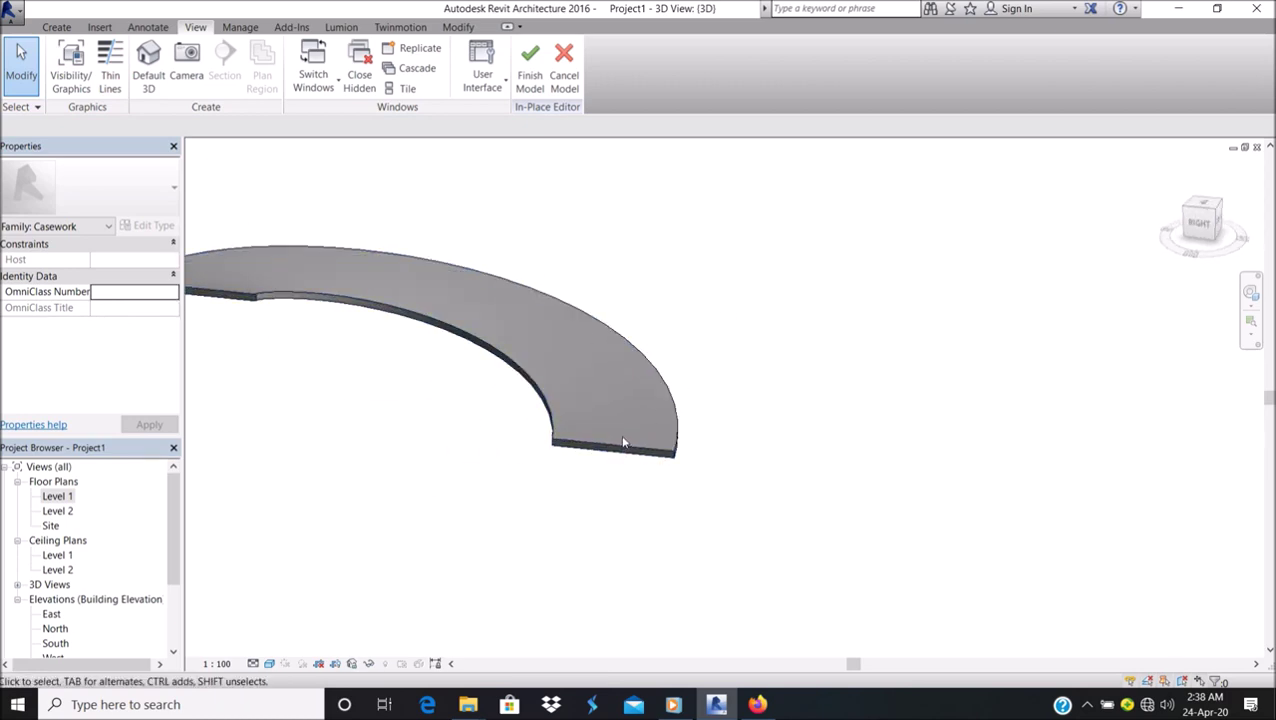
scroll(55, 580, "down", 1)
double_click(53, 585)
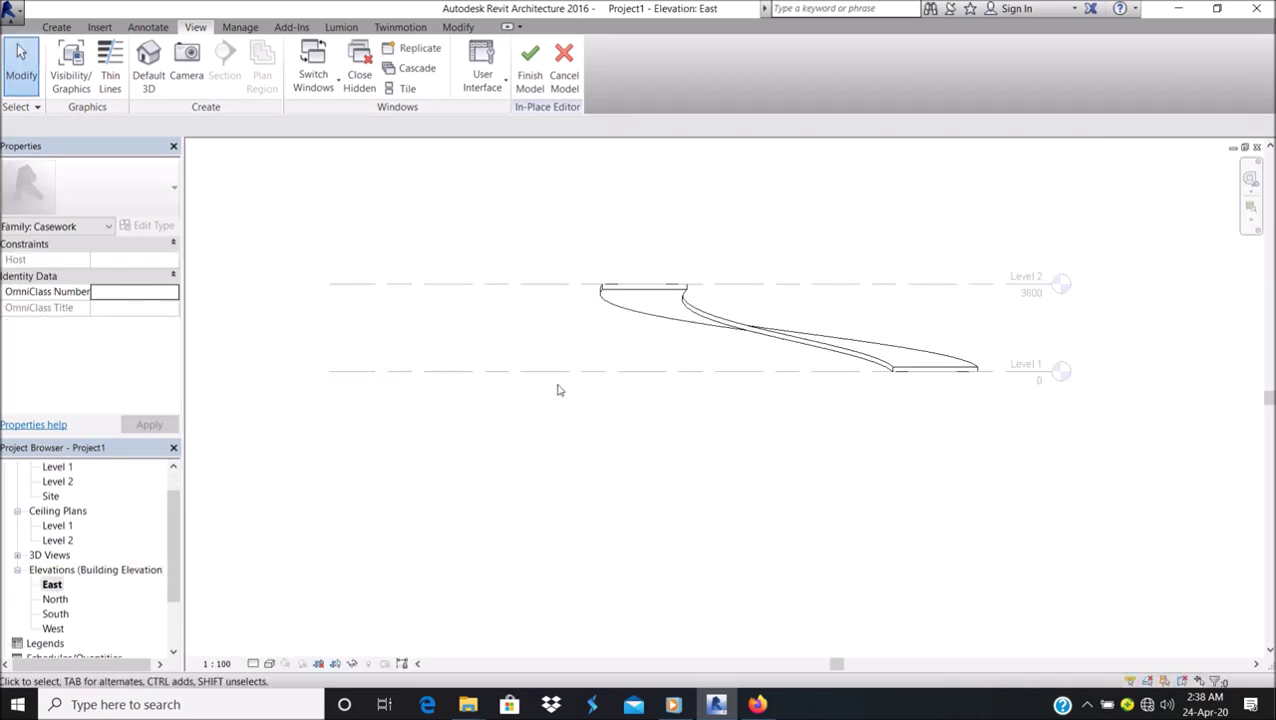
middle_click_drag(558, 390, 360, 382)
scroll(698, 401, "up", 1)
left_click(698, 400)
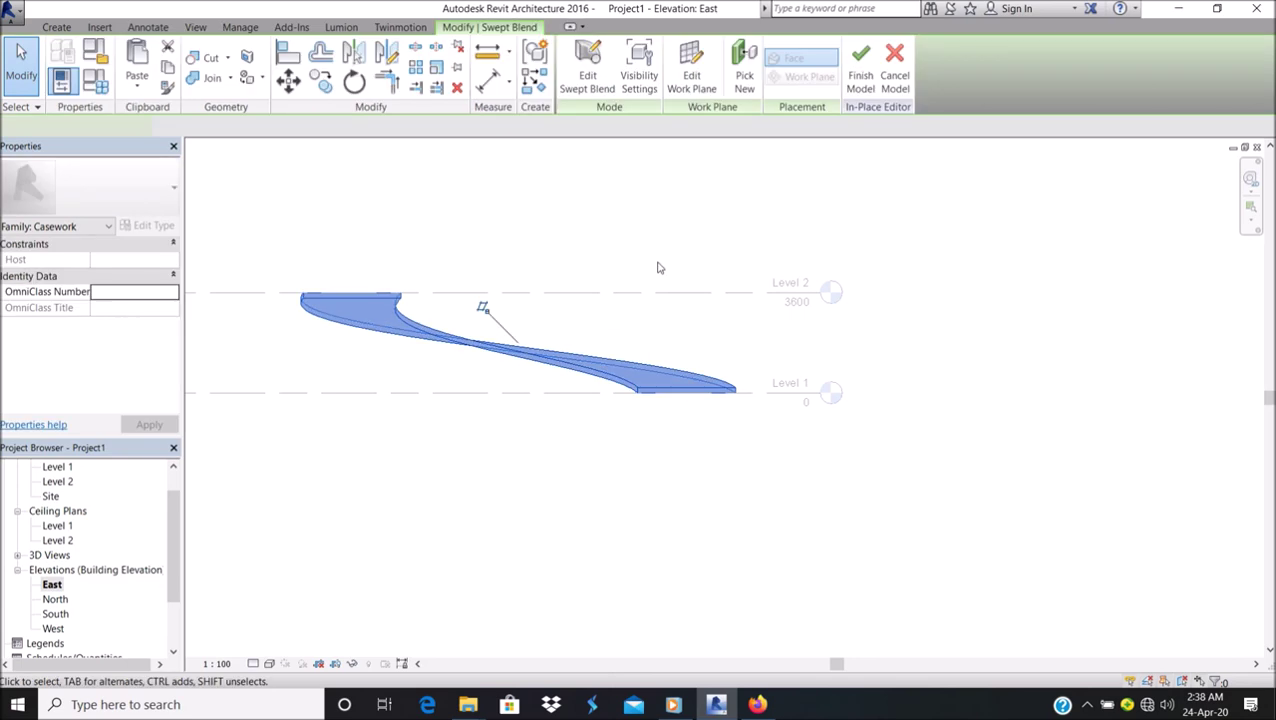
Open the swept blend's upper profile sketch for editing.
left_click(588, 68)
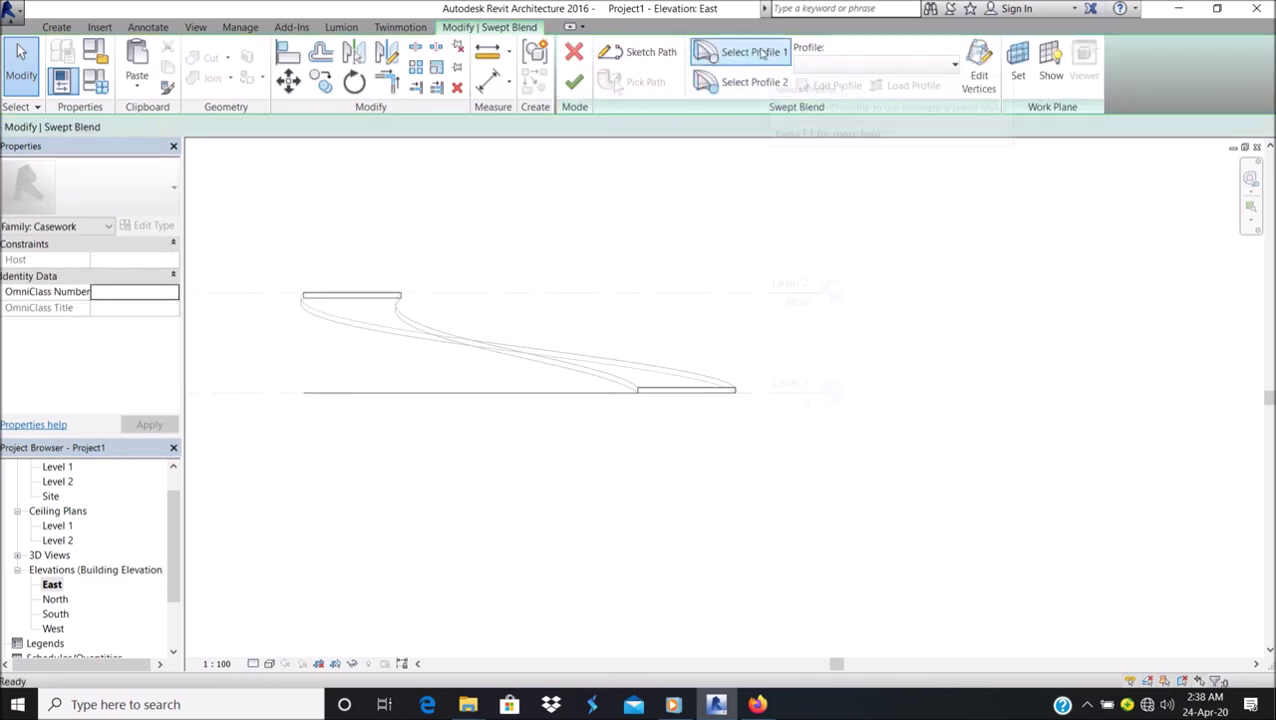
left_click(360, 299)
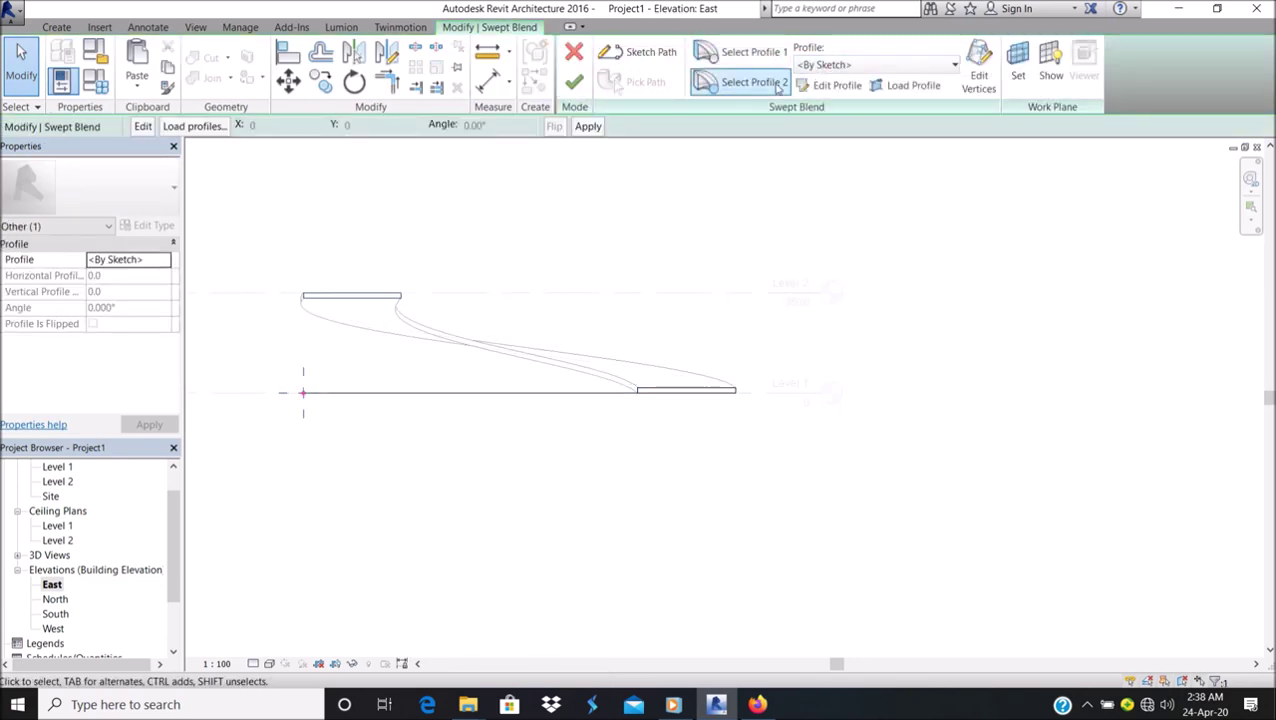
scroll(338, 287, "up", 1)
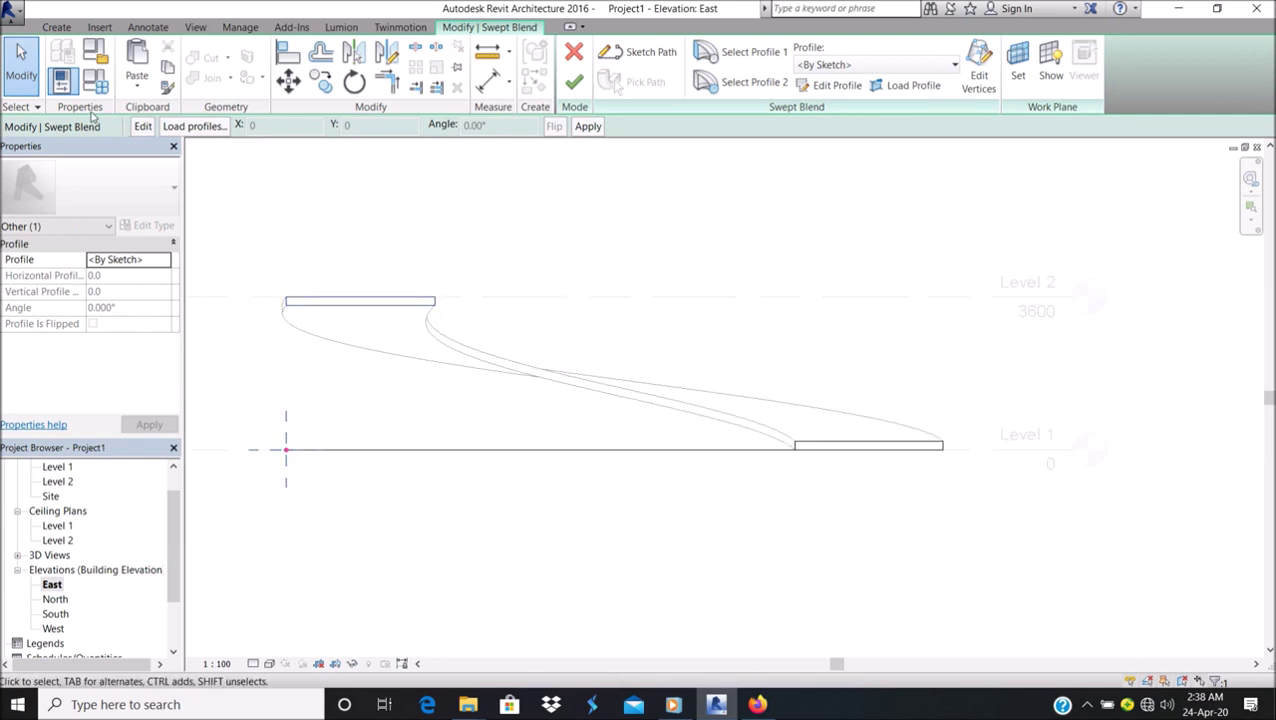
left_click(143, 126)
scroll(284, 290, "up", 1)
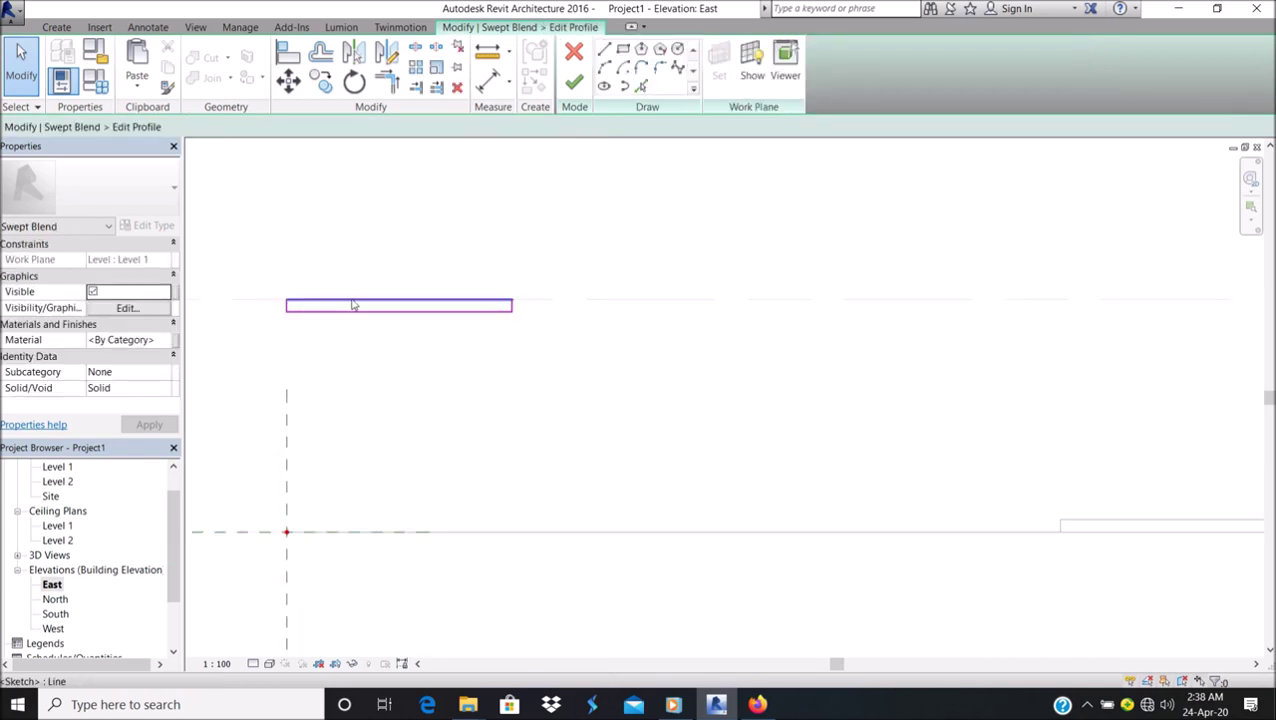
Replace the rectangle with a 1500-radius circle at its top edge and finish the blend.
left_click(677, 49)
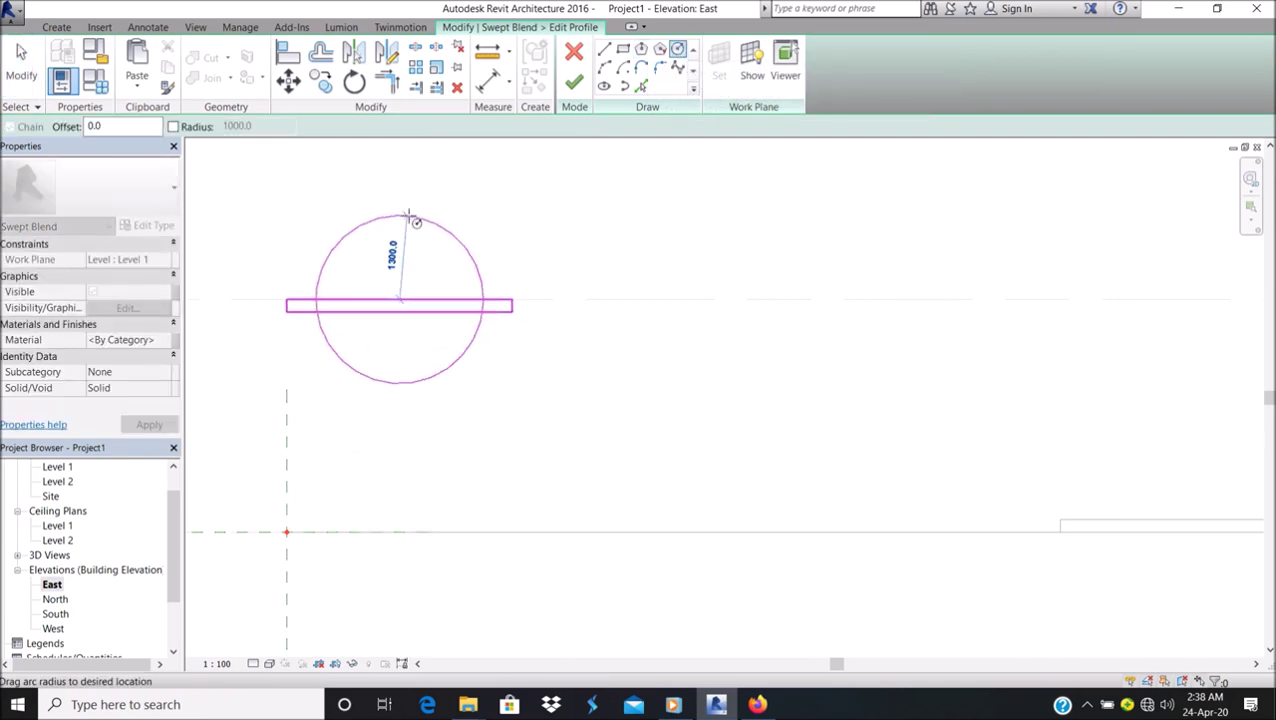
key("Escape")
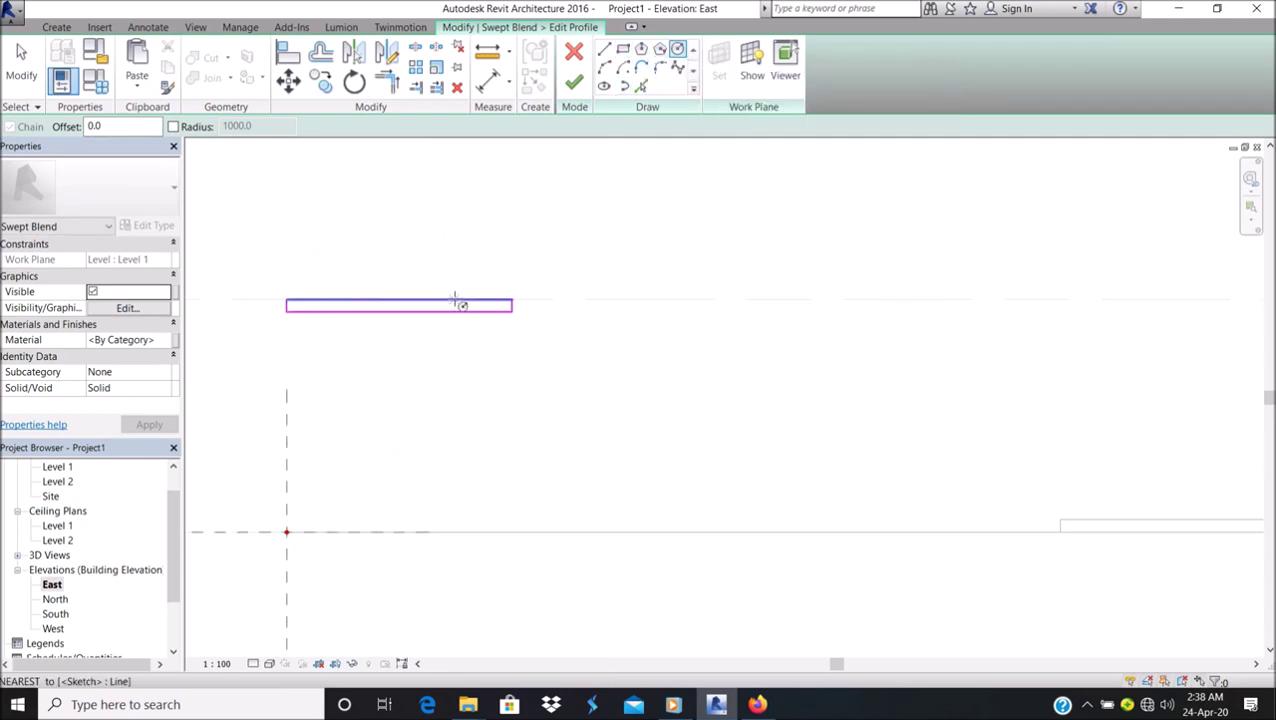
left_click(401, 300)
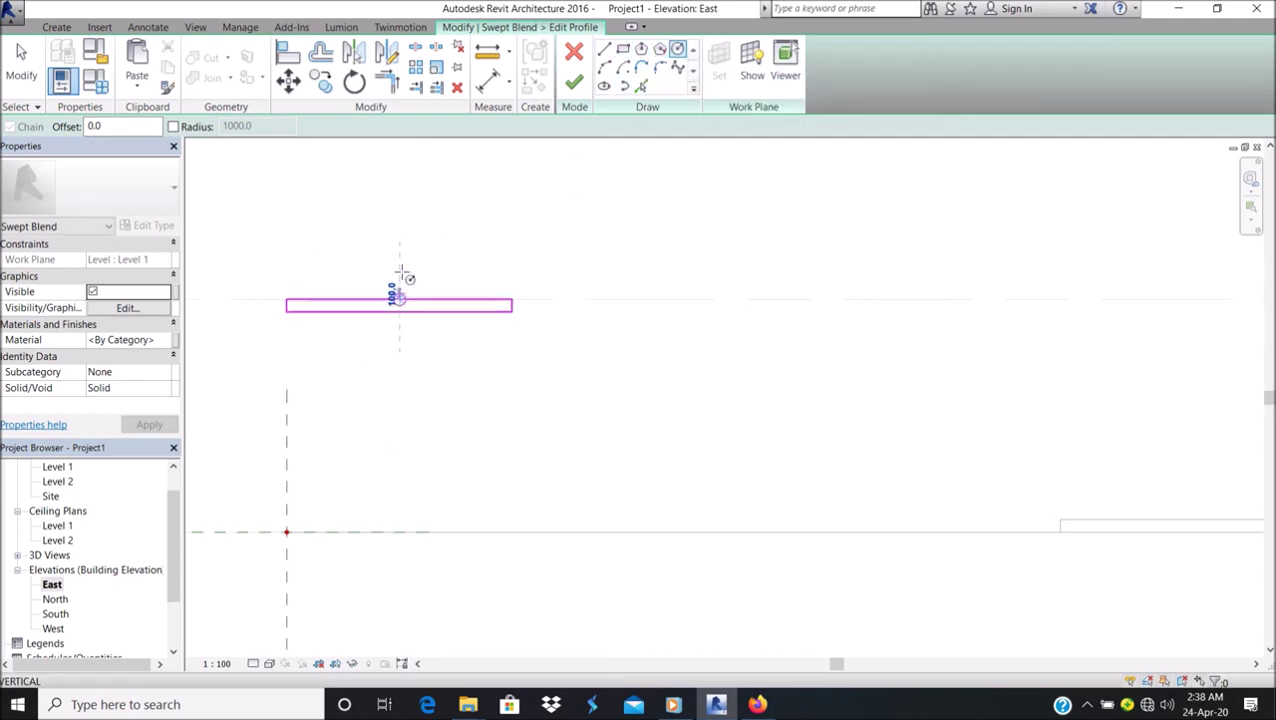
left_click(396, 203)
key("Escape")
key("Escape")
mouse_move(245, 273)
left_mouse_down()
mouse_move(678, 328)
mouse_move(649, 328)
left_mouse_up()
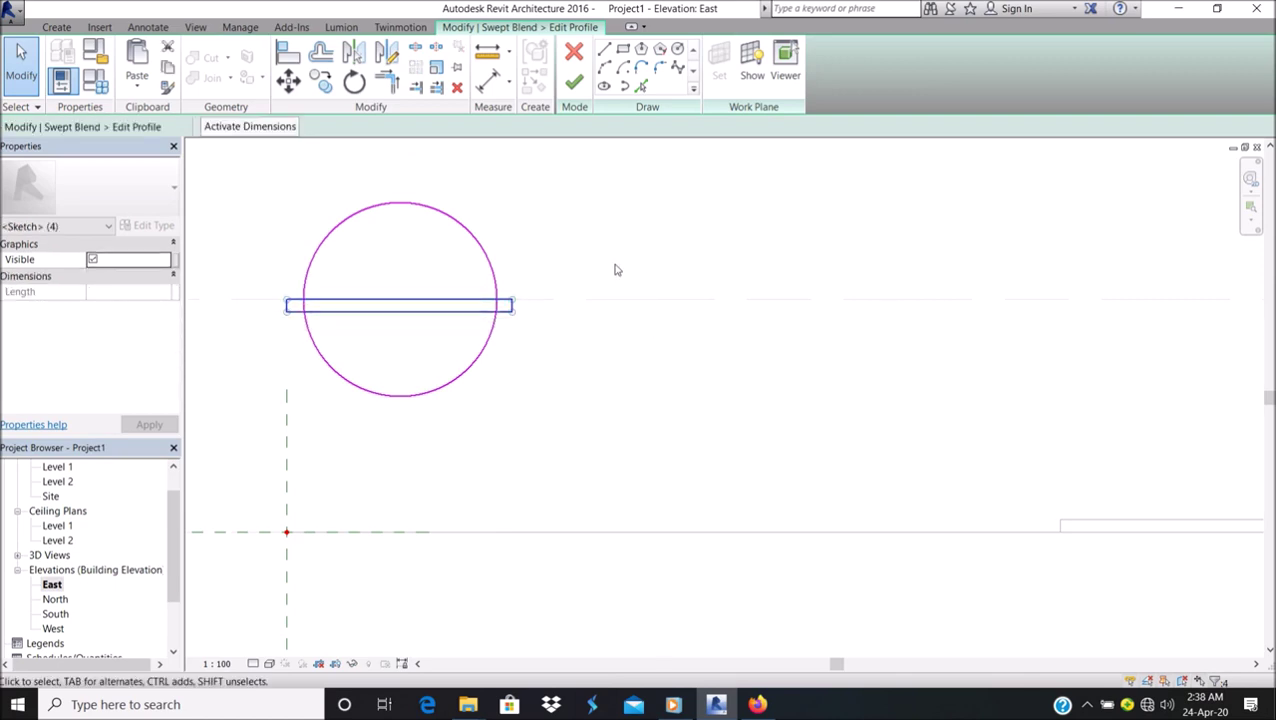
key("Delete")
scroll(404, 259, "down", 2)
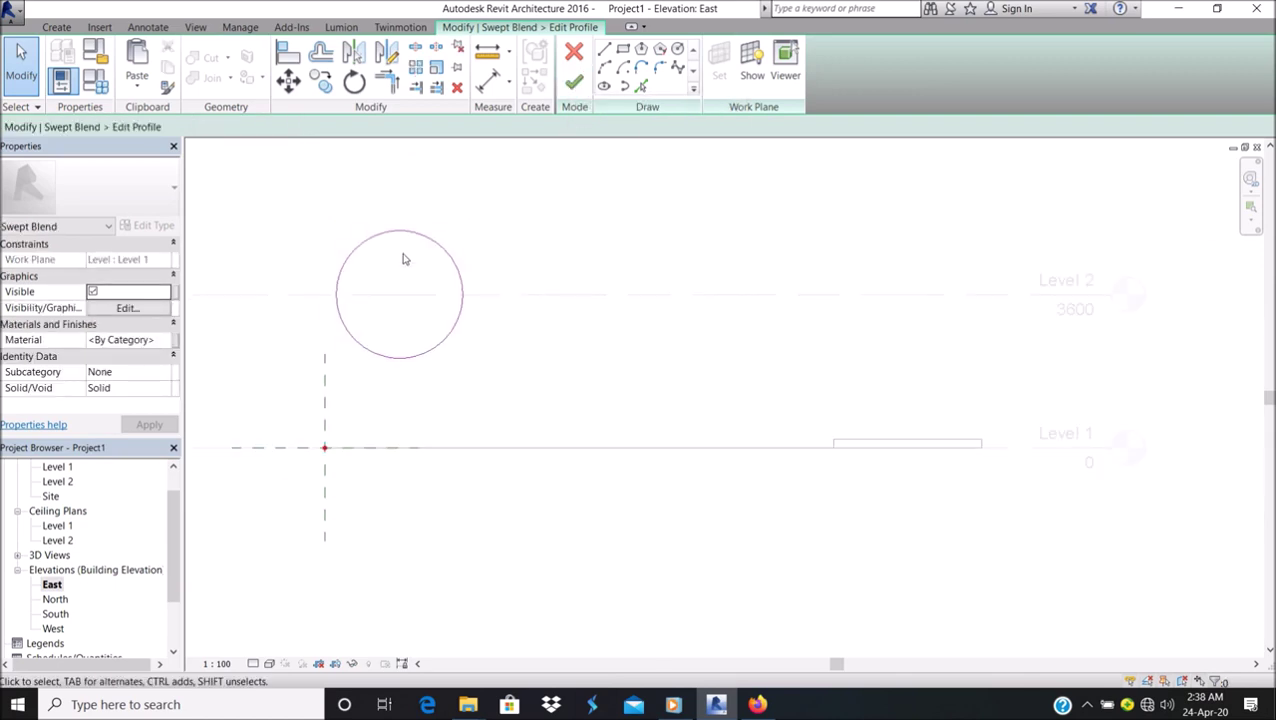
left_click(574, 83)
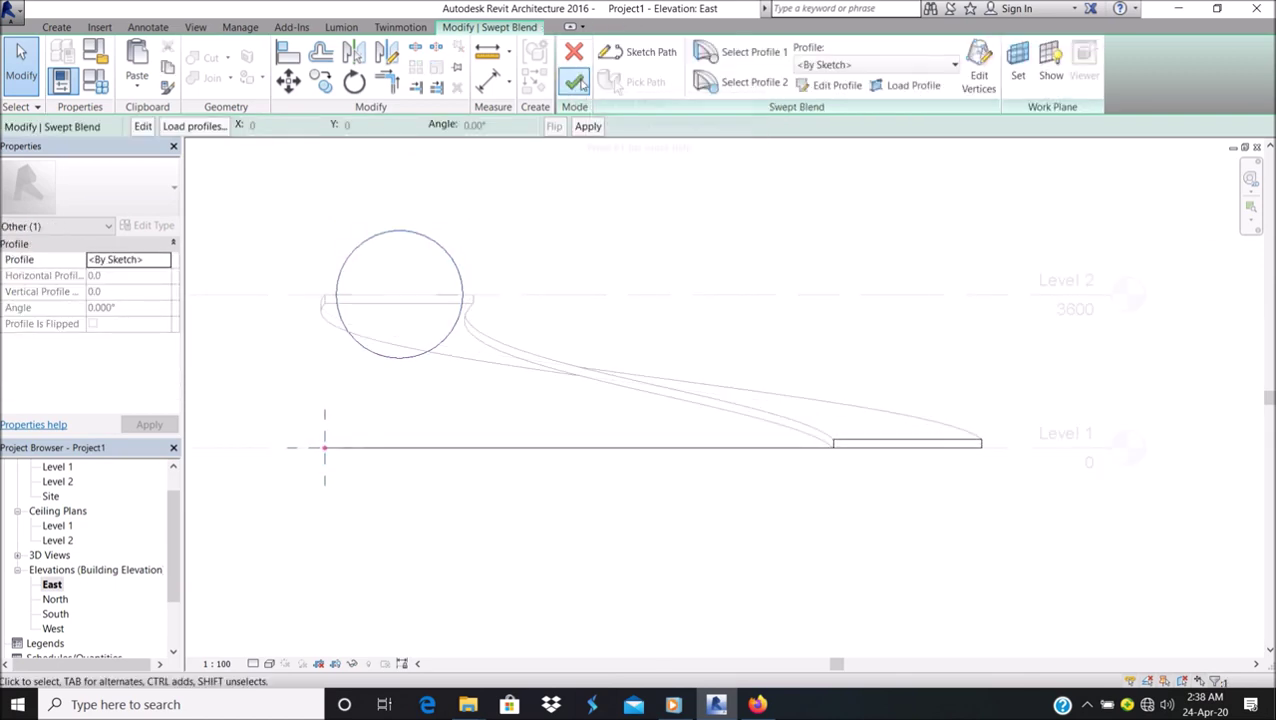
left_click(574, 83)
left_click(644, 191)
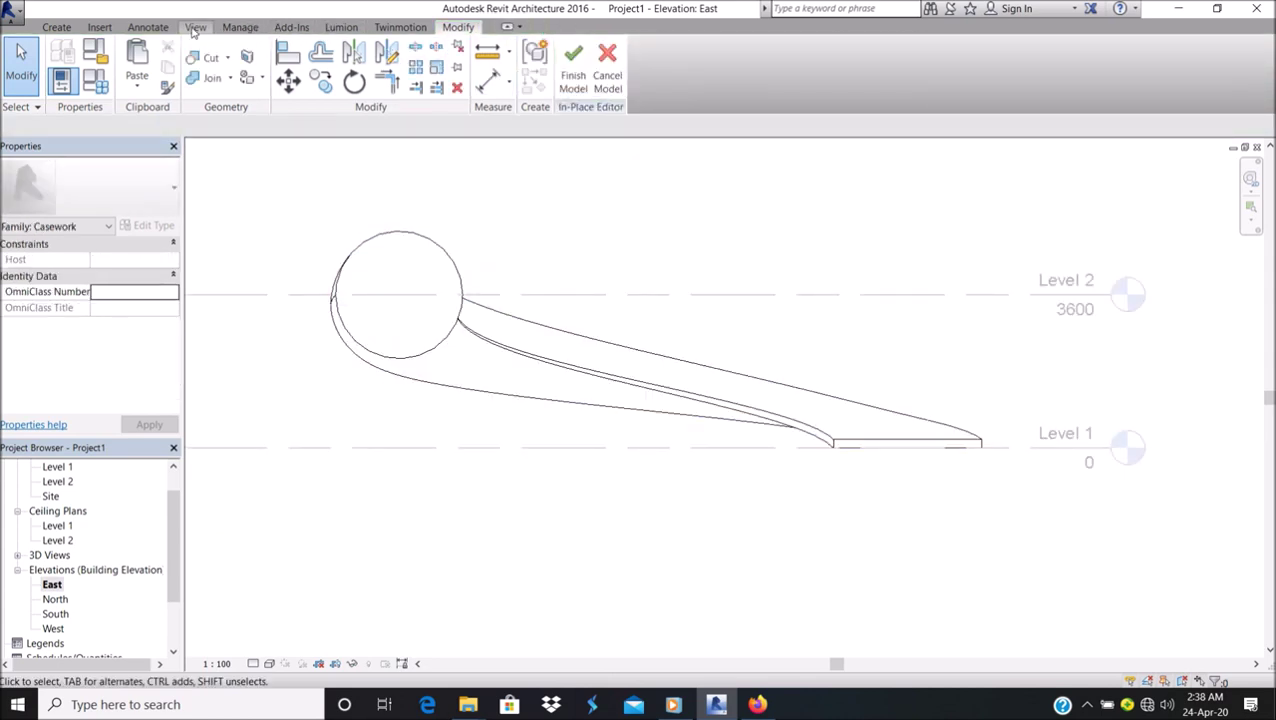
left_click(195, 27)
left_click(148, 62)
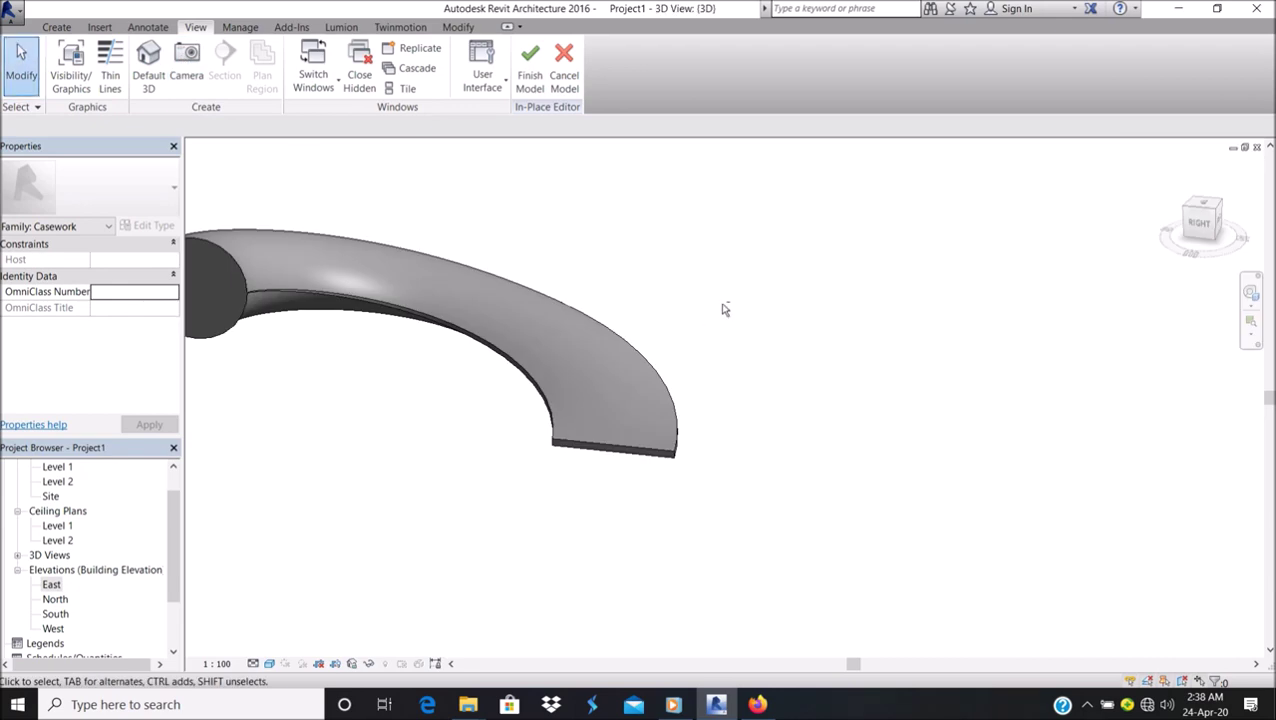
scroll(441, 365, "down", 2)
middle_click_drag(441, 365, 612, 253, "shift")
middle_click_drag(507, 322, 310, 403, "shift")
double_click(51, 584)
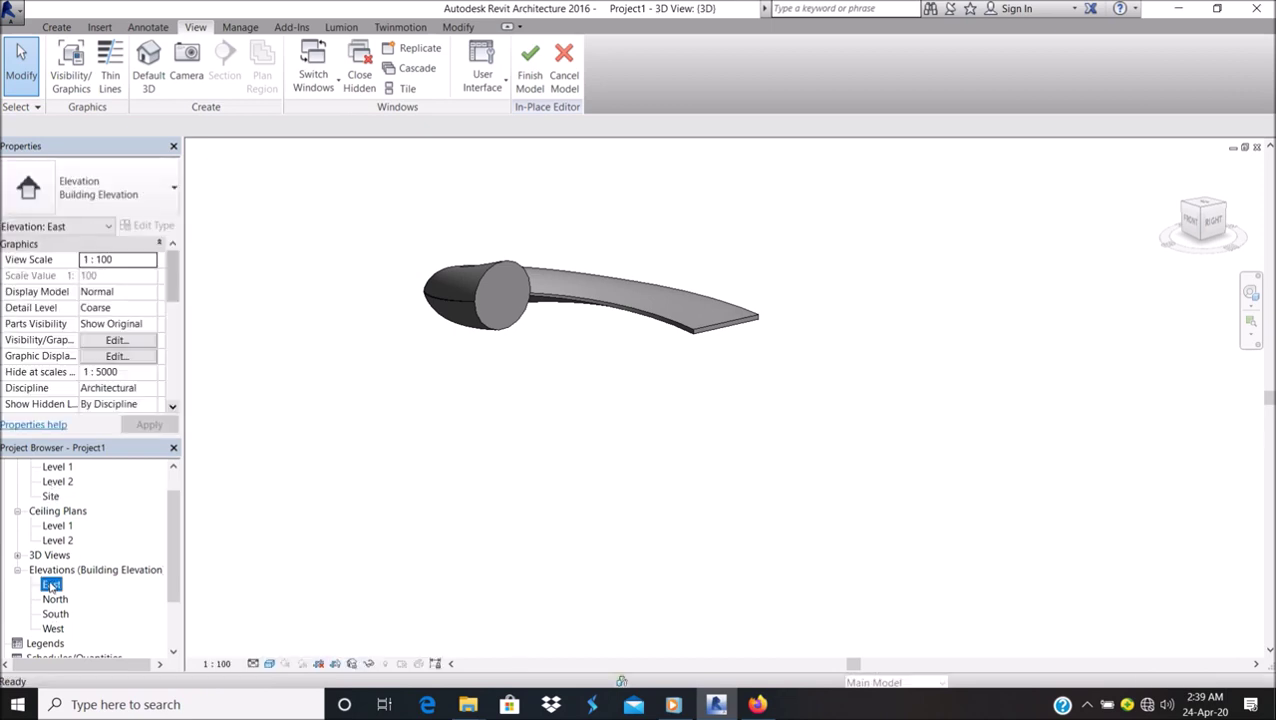
Open Profile 2's sketch and delete the lower rectangle.
left_click(692, 381)
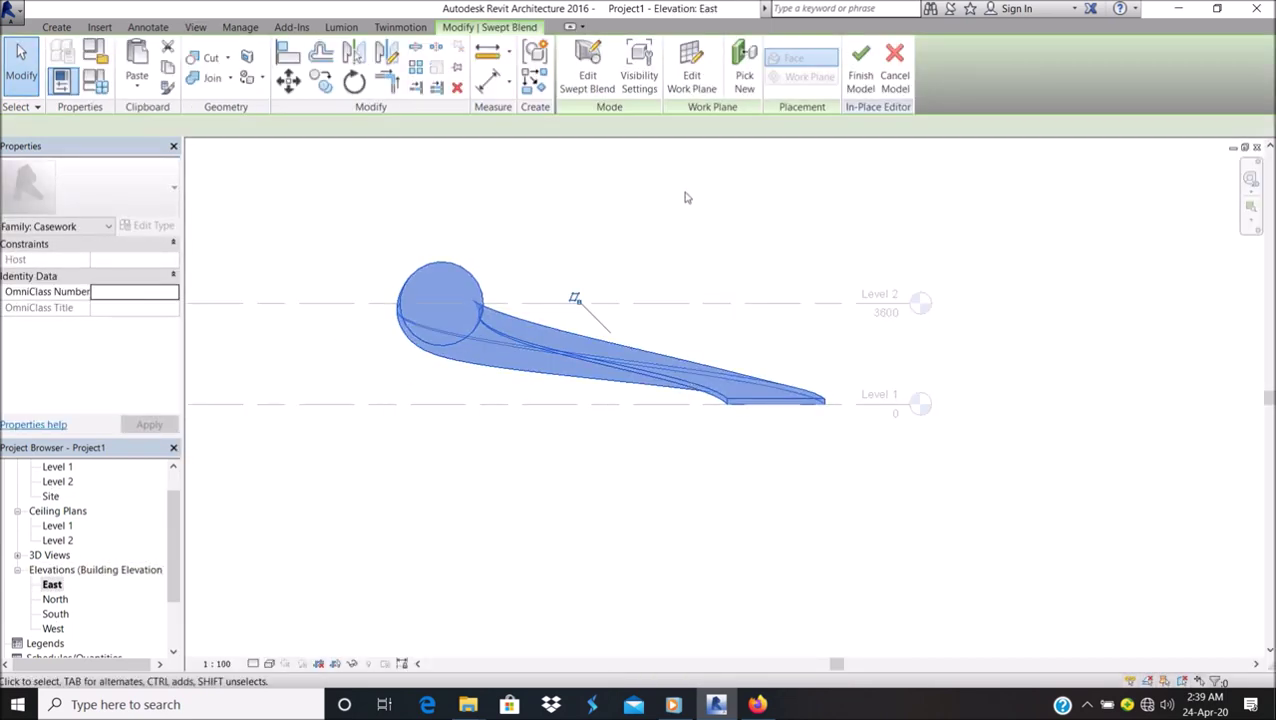
double_click(572, 296)
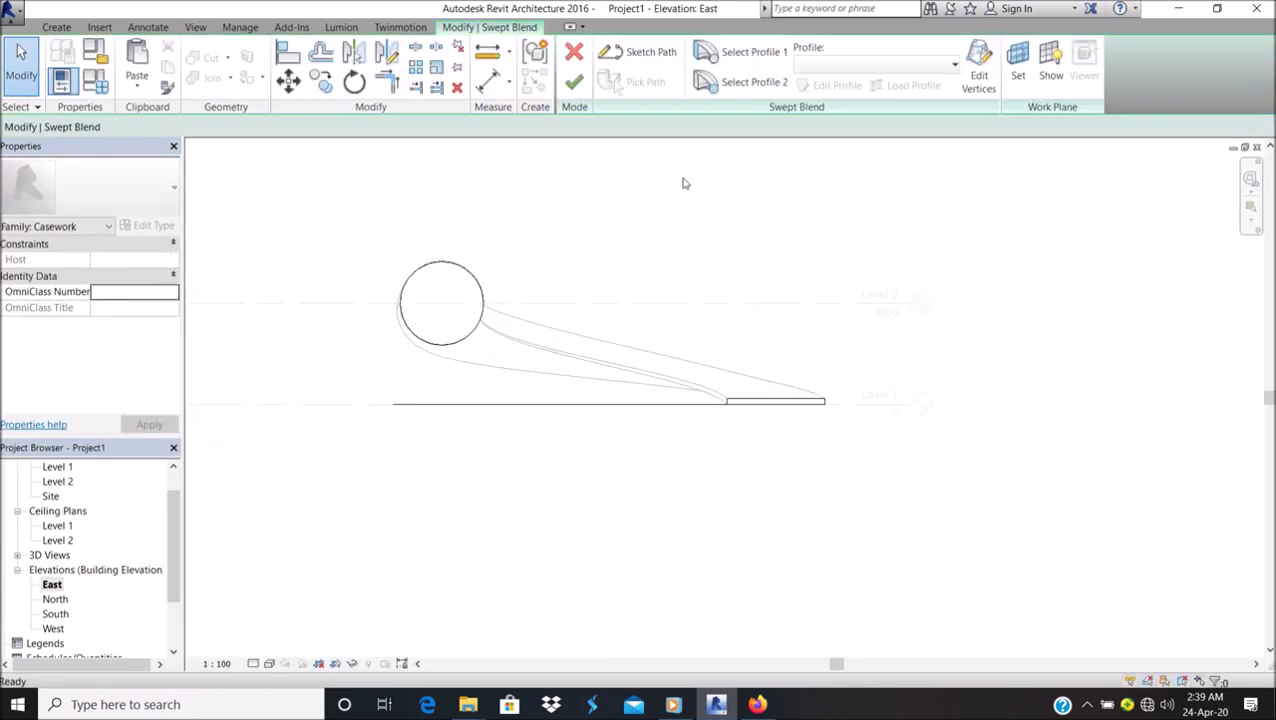
left_click(757, 80)
left_click(832, 85)
scroll(776, 385, "up", 2)
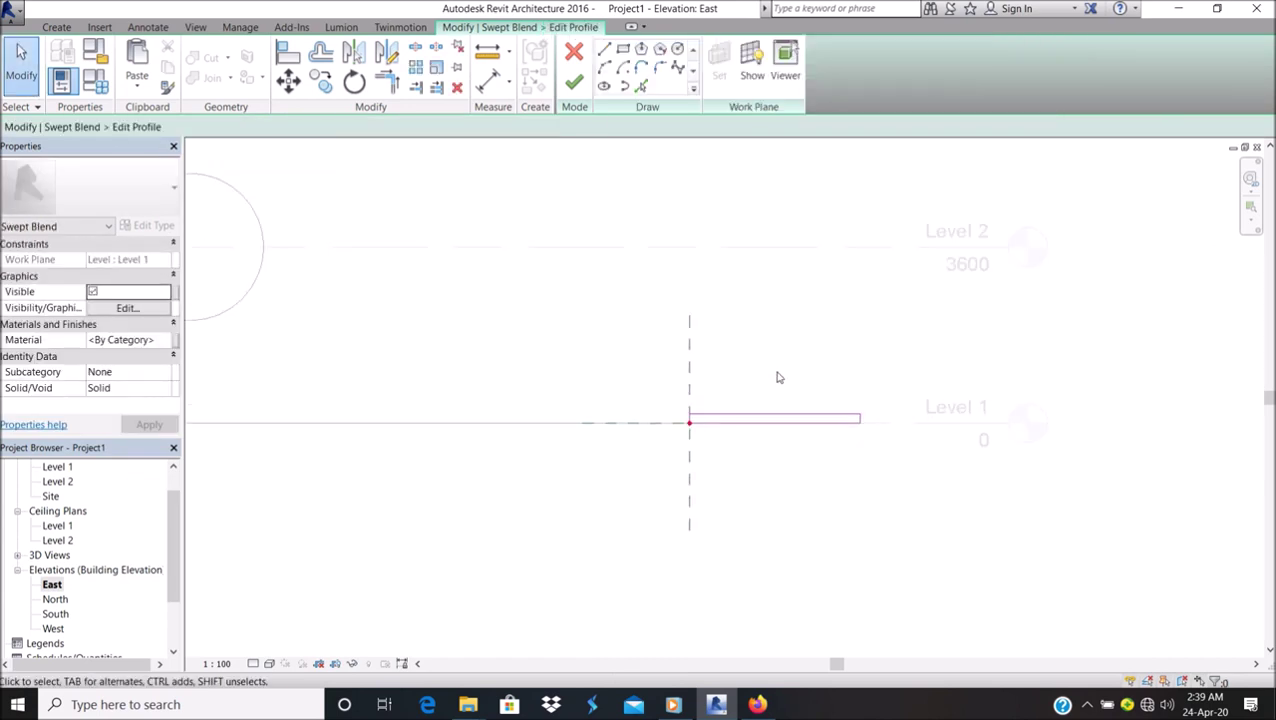
scroll(834, 405, "up", 2)
left_click_drag(942, 460, 823, 362)
key("Delete")
key("Delete")
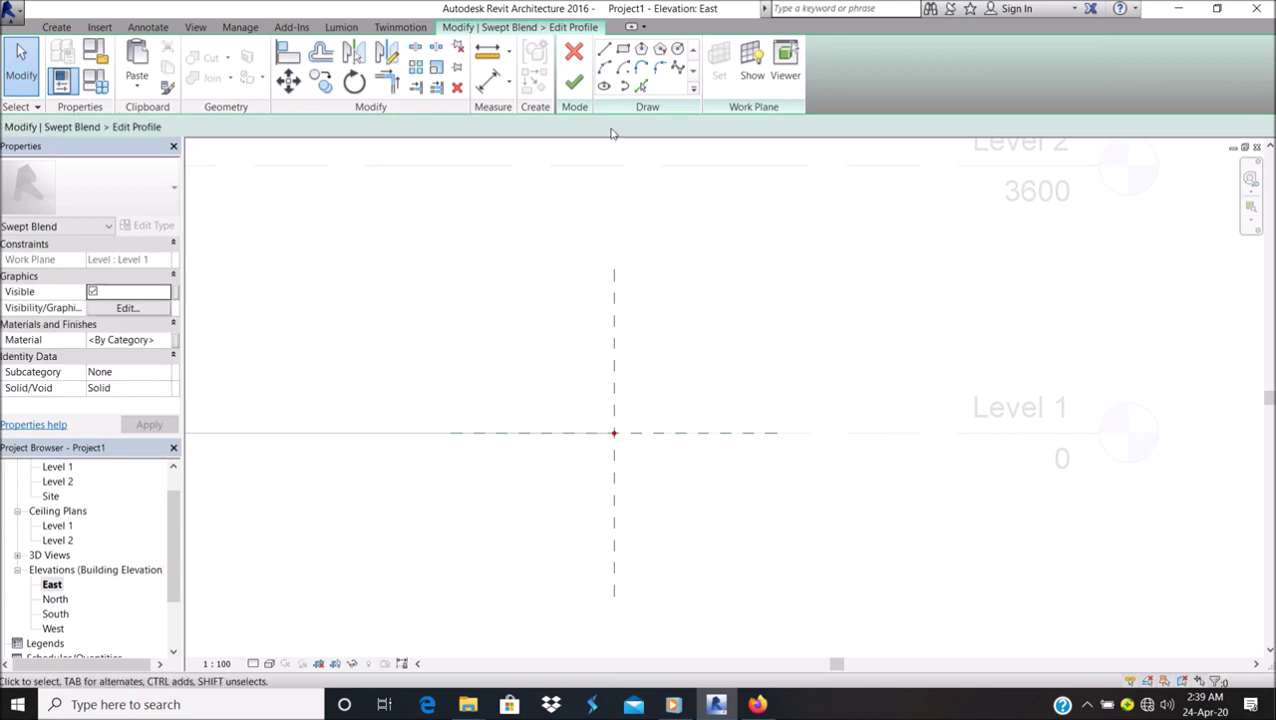
Draw a 900-radius circle at the reference-plane intersection and rebuild the swept blend.
left_click(677, 50)
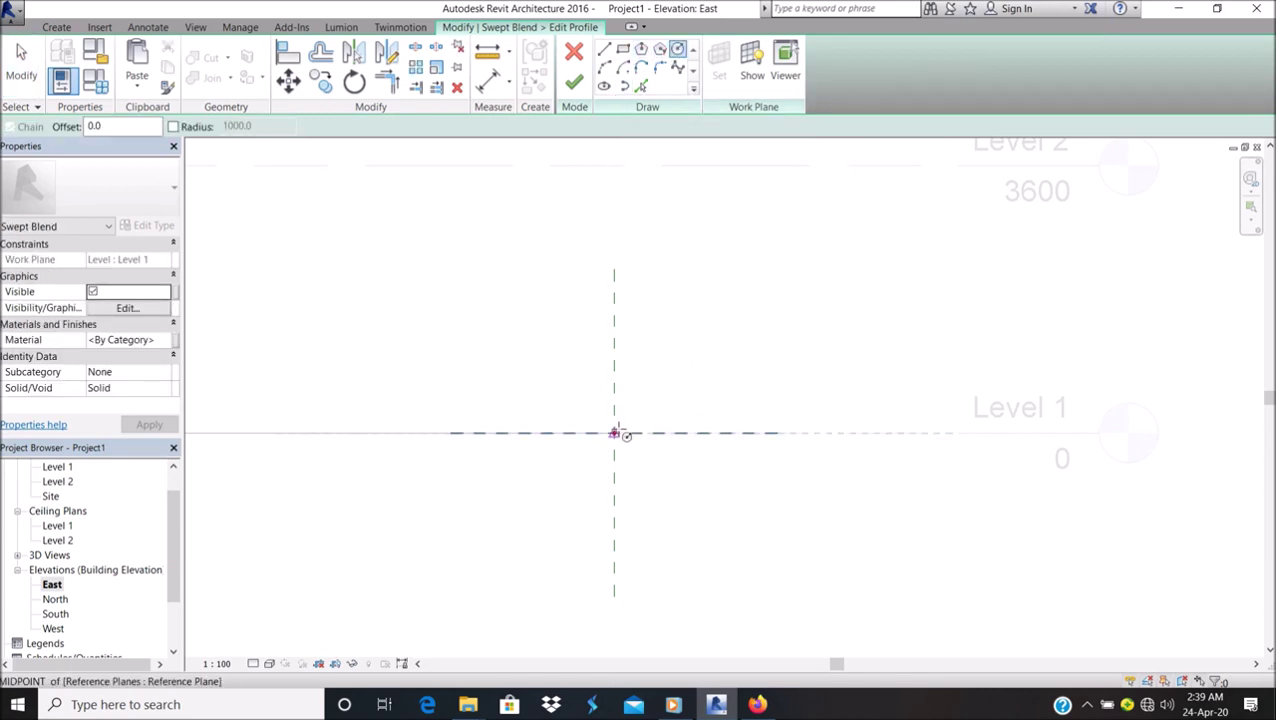
left_click(614, 433)
left_click(624, 368)
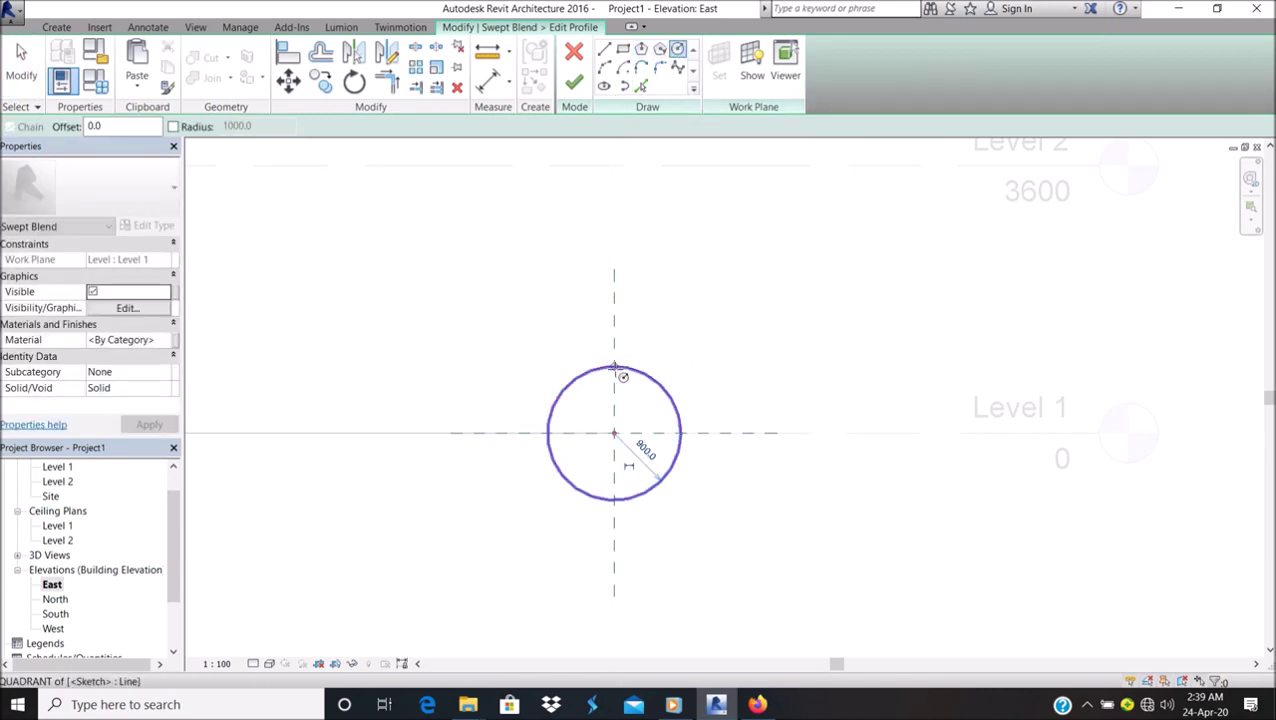
scroll(760, 323, "down", 2)
scroll(760, 323, "down", 2)
left_click(565, 84)
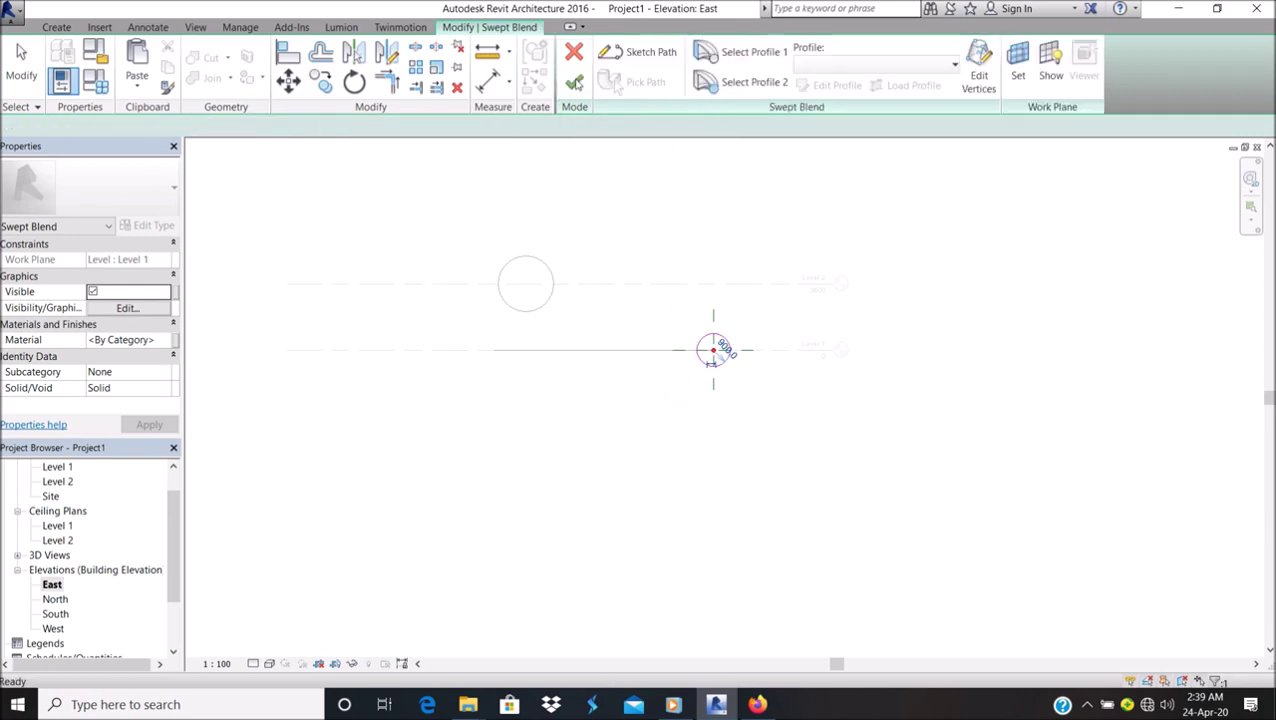
left_click(572, 82)
left_click(740, 205)
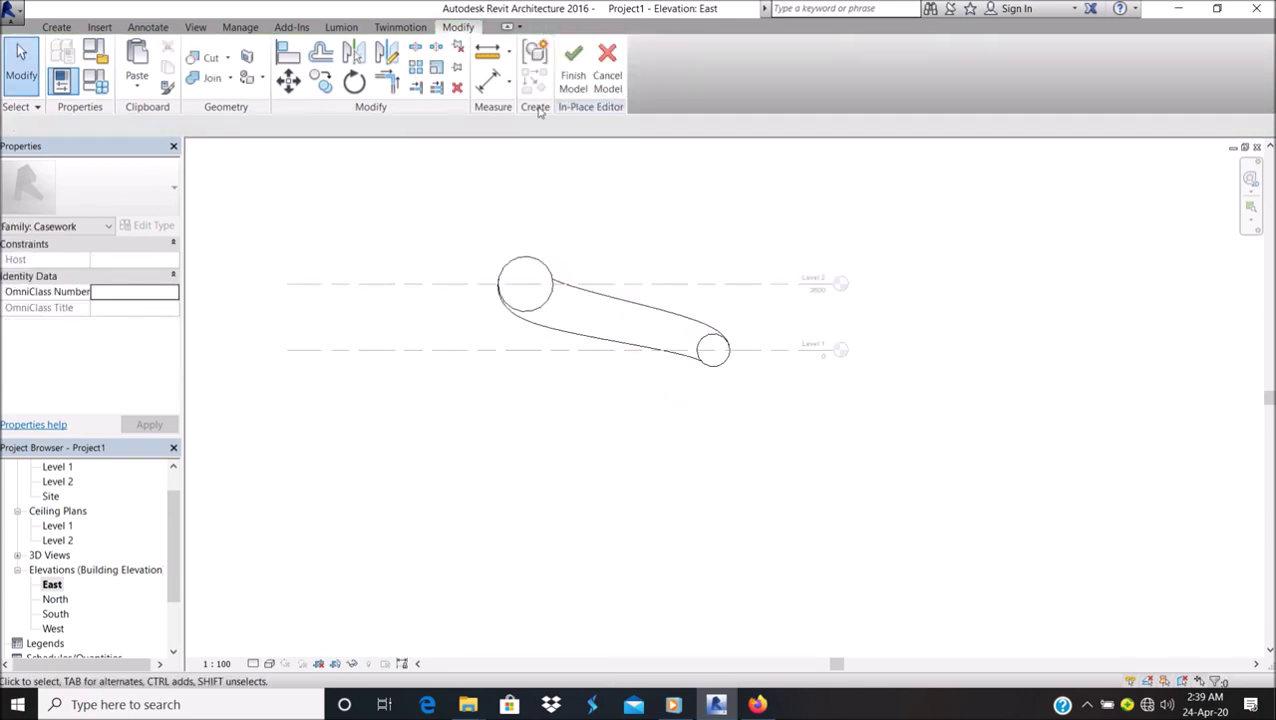
Open the Default 3D view and orbit around the new tapering tube.
left_click(196, 28)
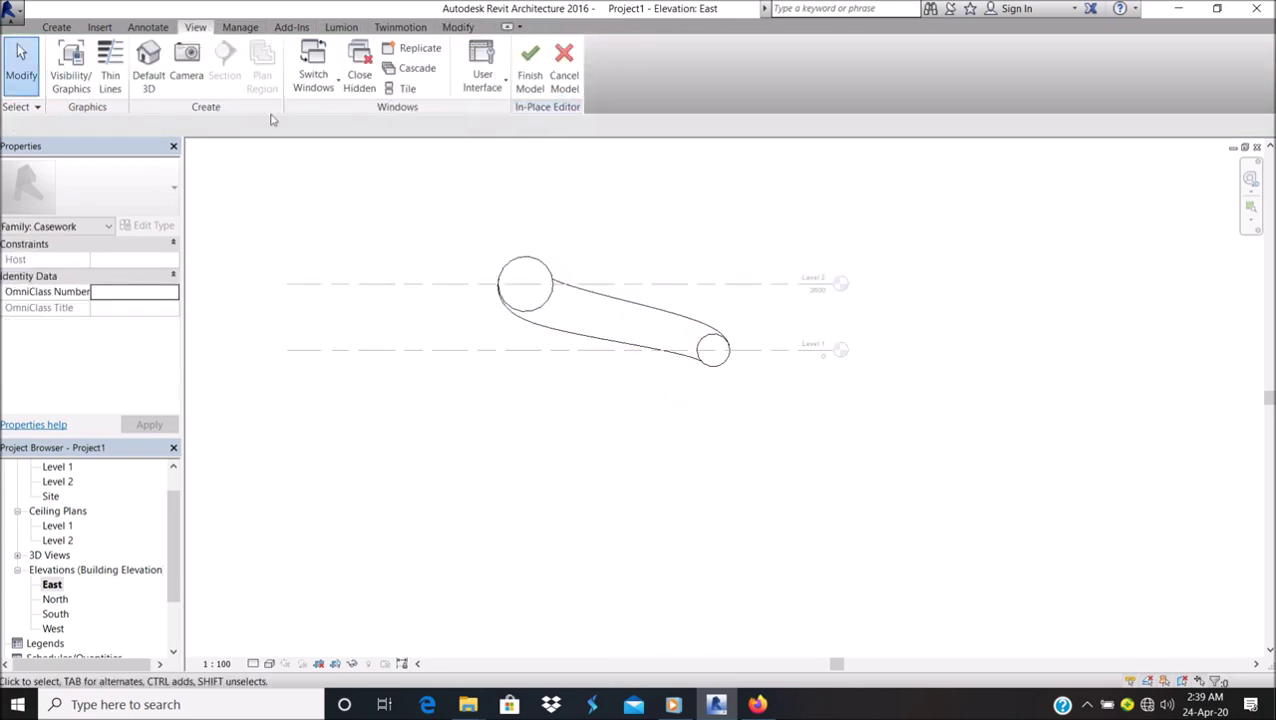
left_click(148, 65)
middle_click_drag(684, 293, 339, 378, "shift")
middle_click_drag(500, 380, 600, 312, "shift")
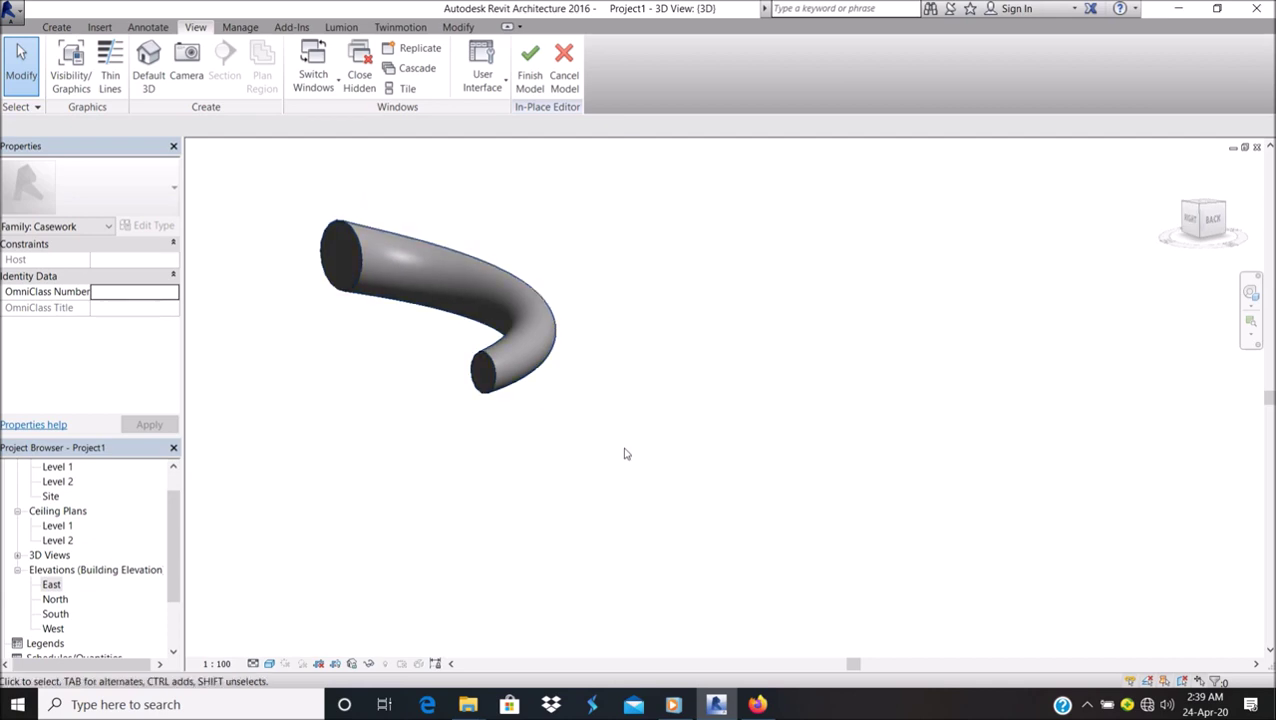
middle_click_drag(624, 454, 555, 322, "shift")
Switch back to the East elevation, then reopen the Default 3D view of the finished tube.
key("ctrl+Tab")
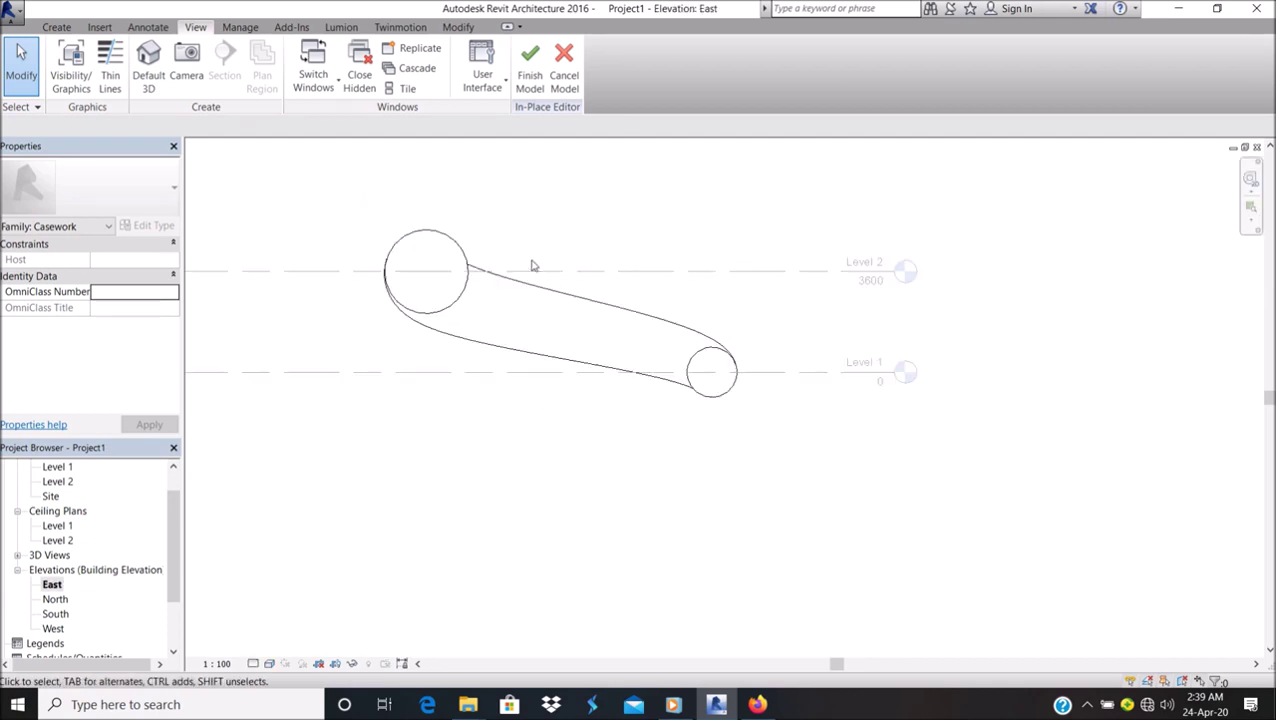
scroll(560, 254, "up", 2)
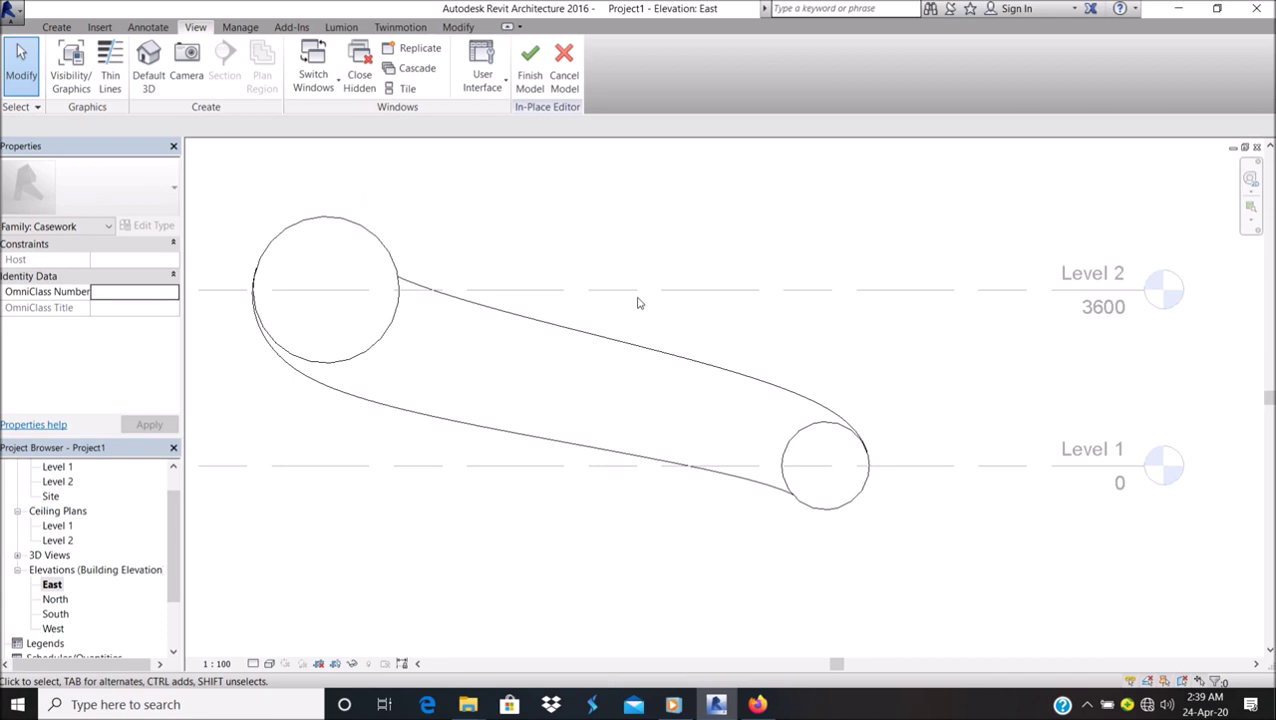
scroll(637, 303, "down", 2)
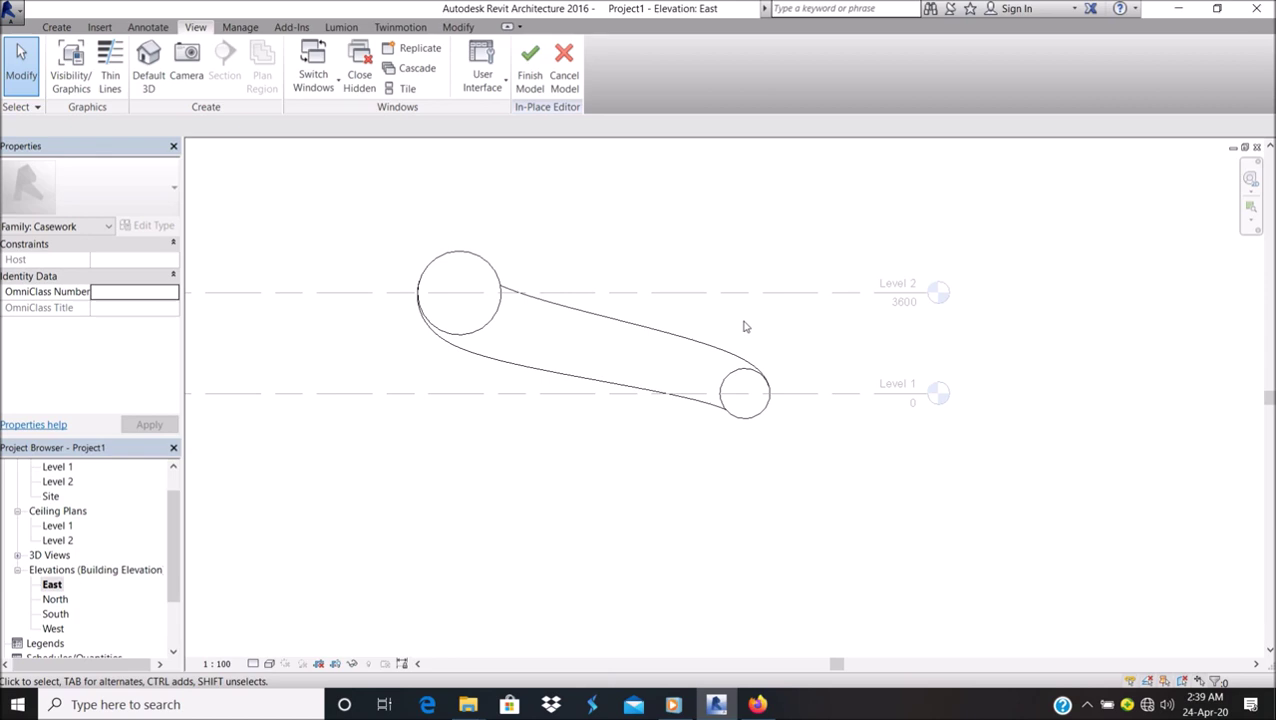
left_click(474, 27)
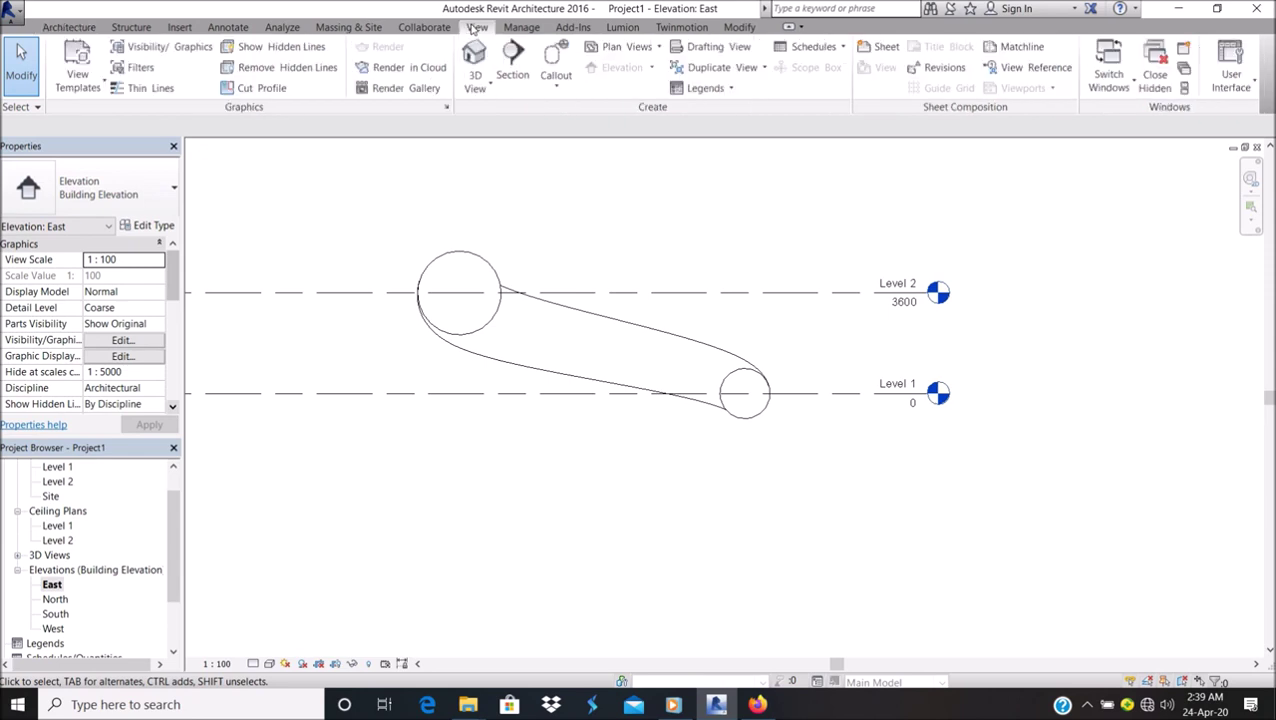
left_click(474, 58)
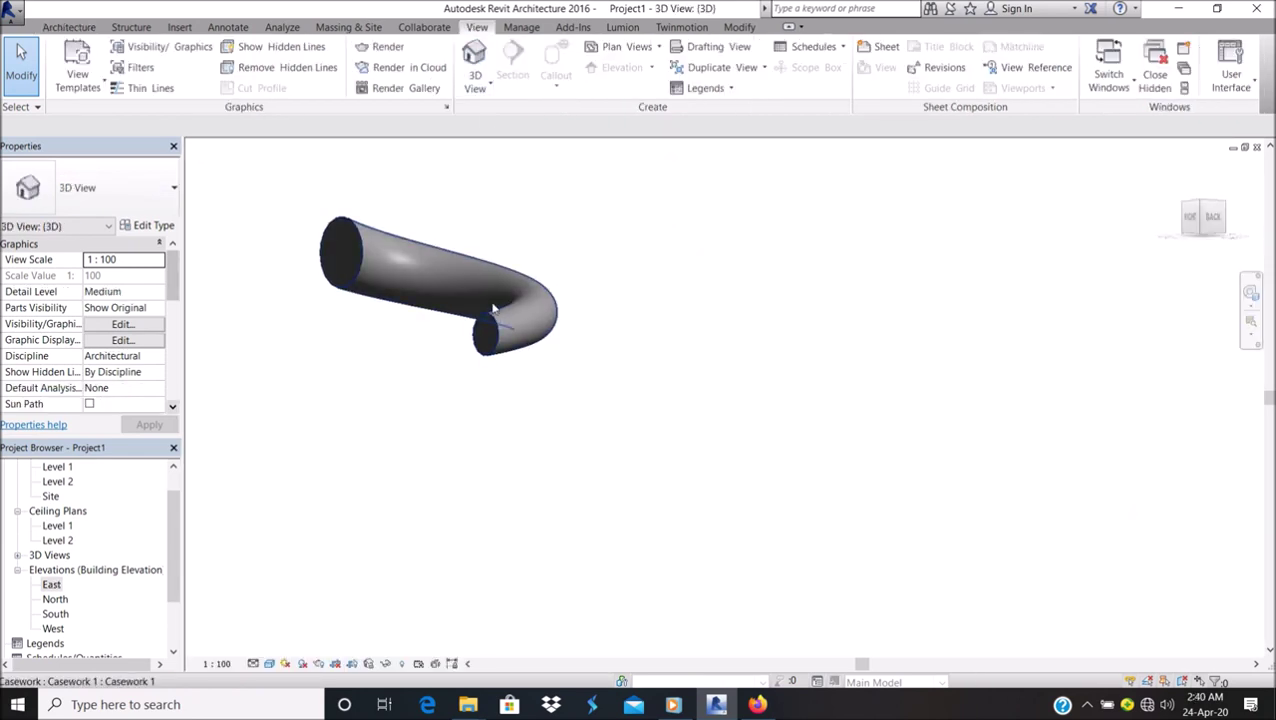
middle_click_drag(493, 310, 500, 340, "shift")
scroll(421, 239, "up", 3)
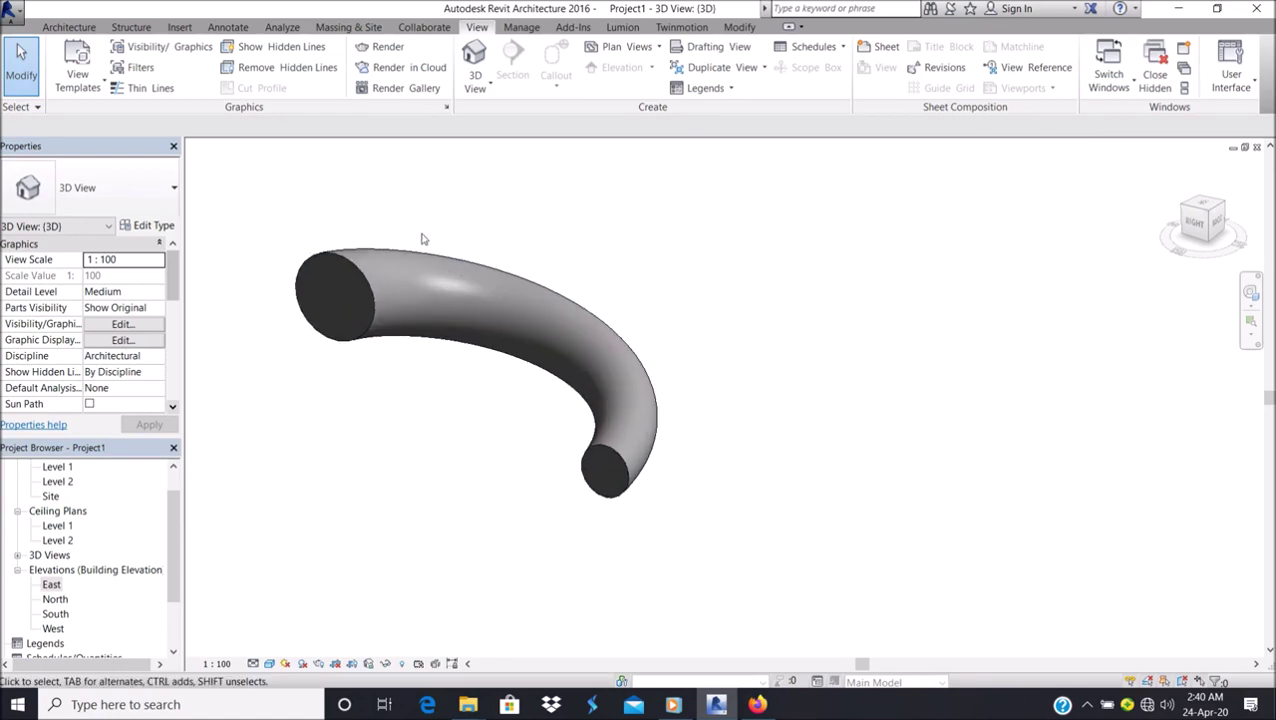